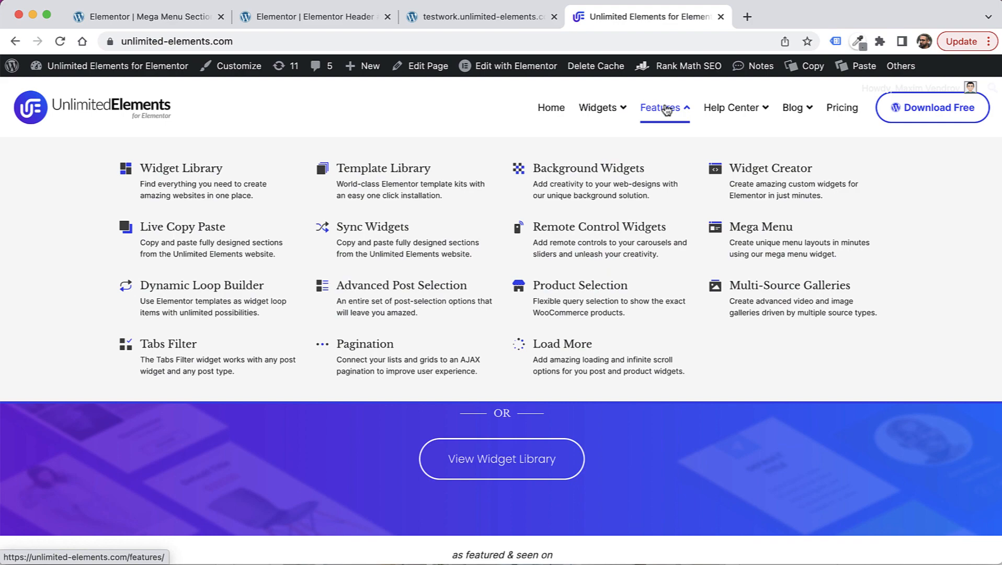
Step: Examine the Help Center, Widgets and Blog dropdowns of the example mega menu on the Unlimited Elements website
mouse_move(733, 109)
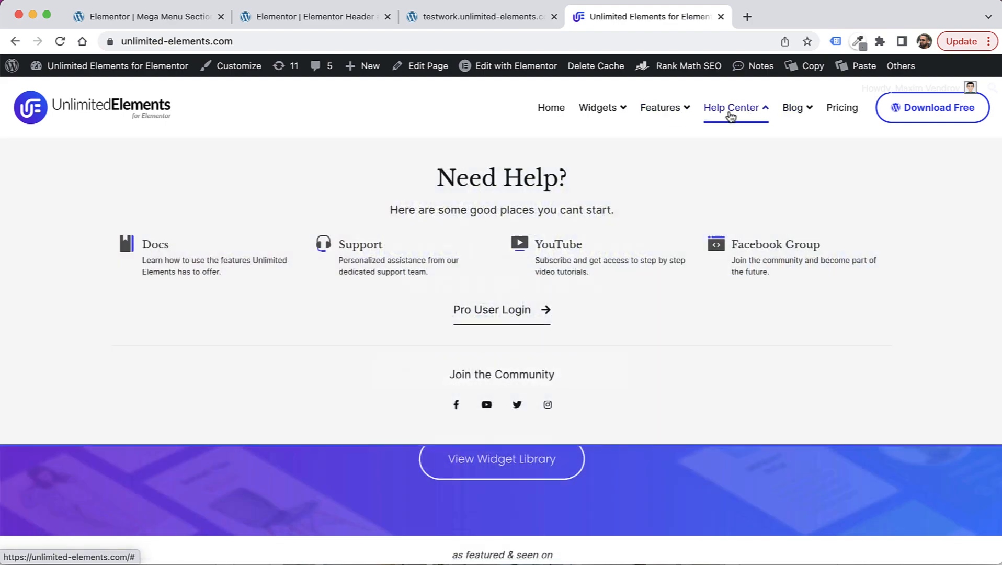
mouse_move(603, 116)
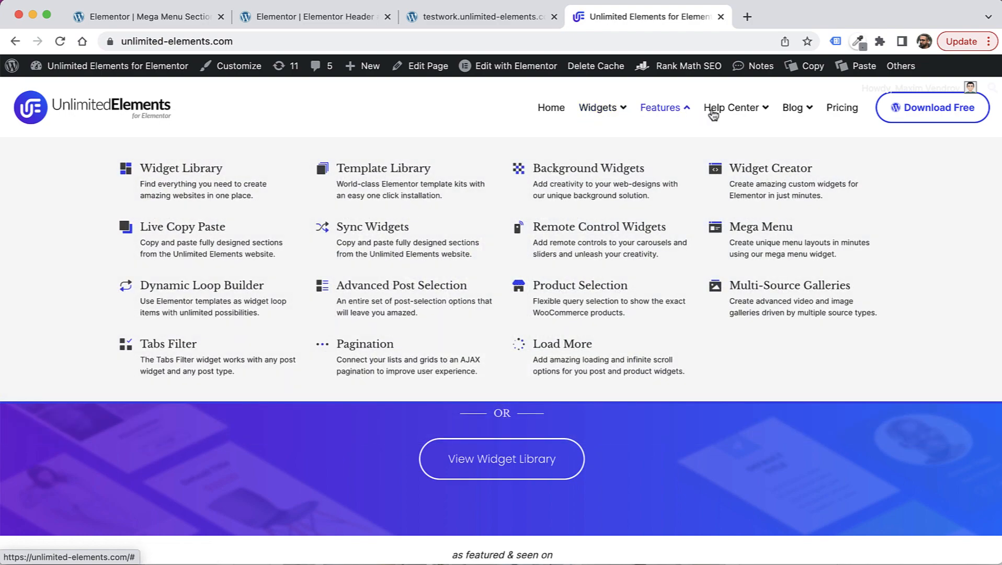
mouse_move(795, 120)
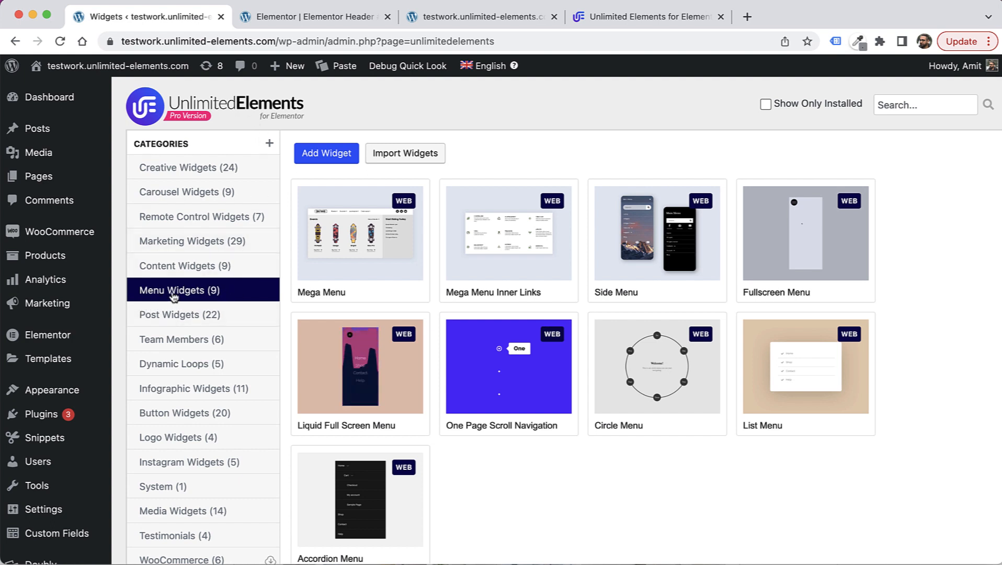
Step: Install the Mega Menu and Mega Menu Inner Links widgets from the Menu Widgets category
mouse_move(426, 192)
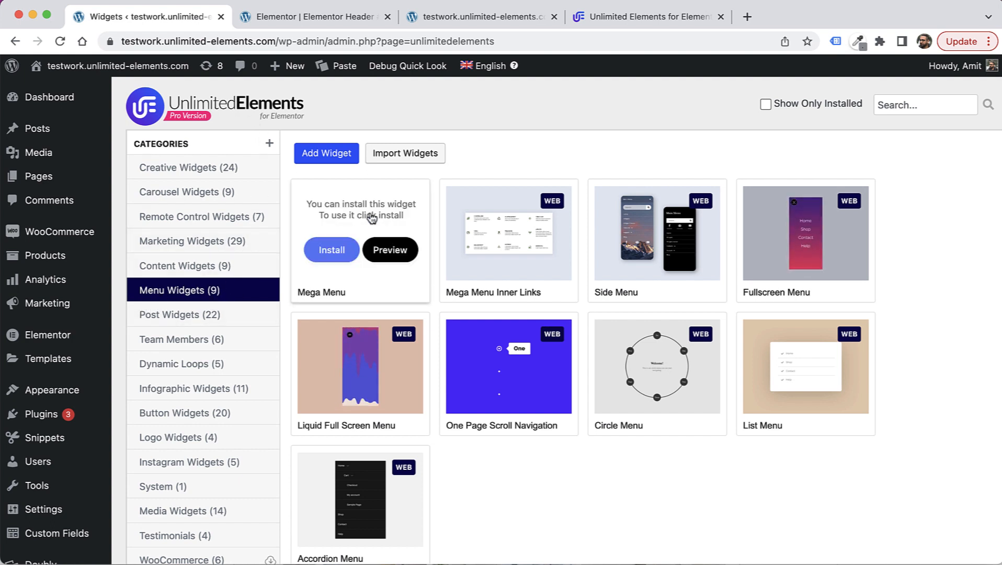
left_click(341, 252)
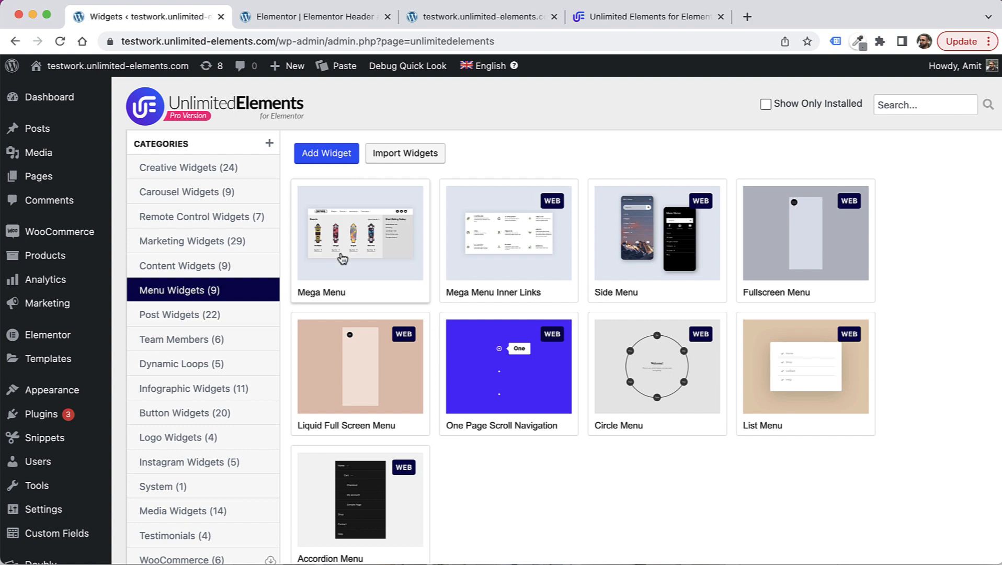
mouse_move(494, 222)
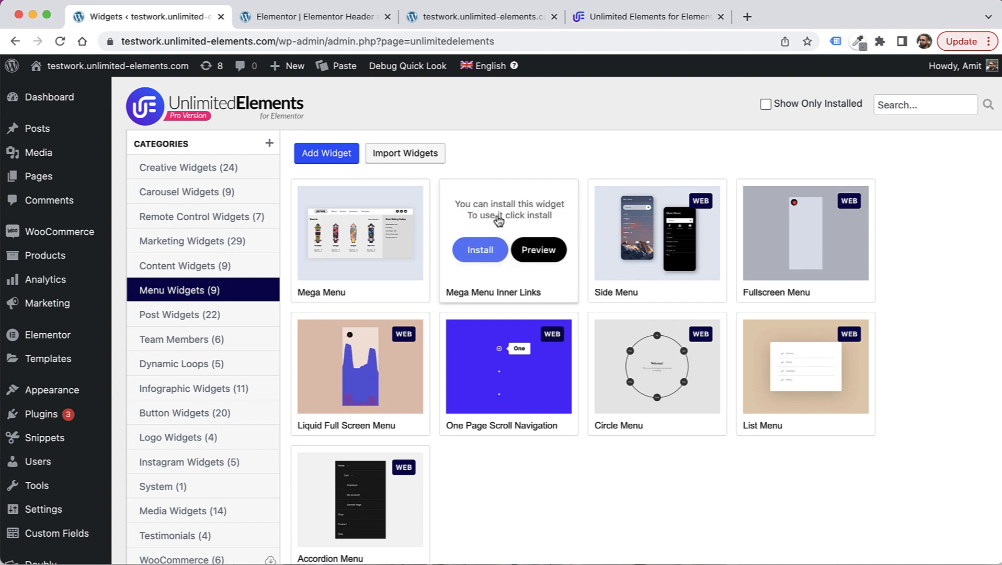
left_click(478, 250)
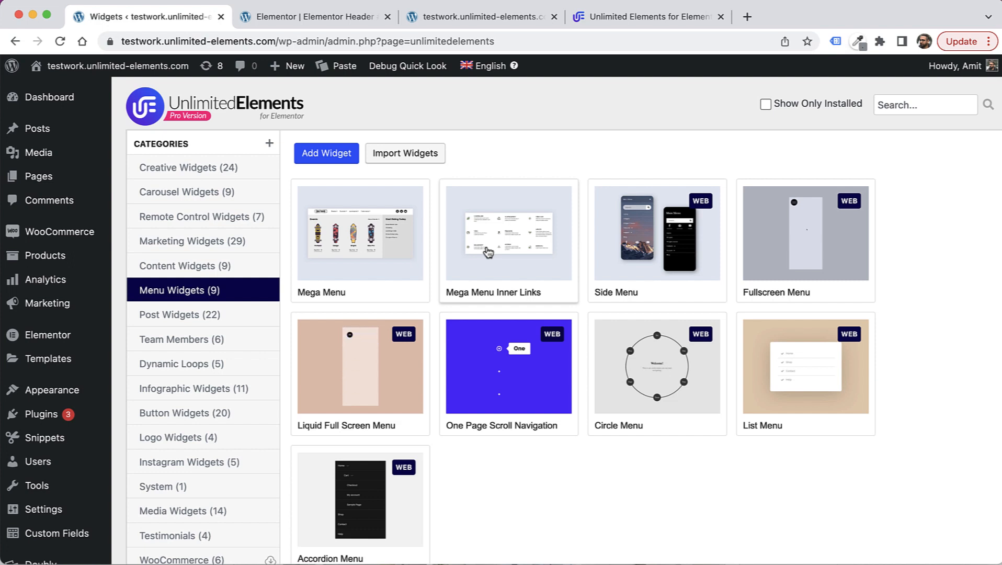
Step: Switch to the Elementor header editor, find the Mega Menu widget and place it in the empty column beside the logo
left_click(325, 18)
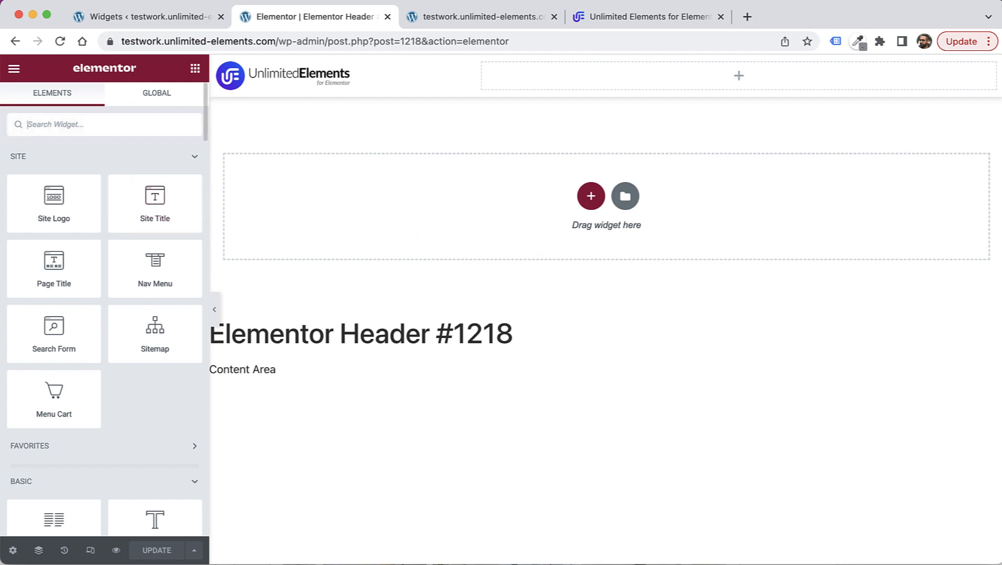
type("mega men")
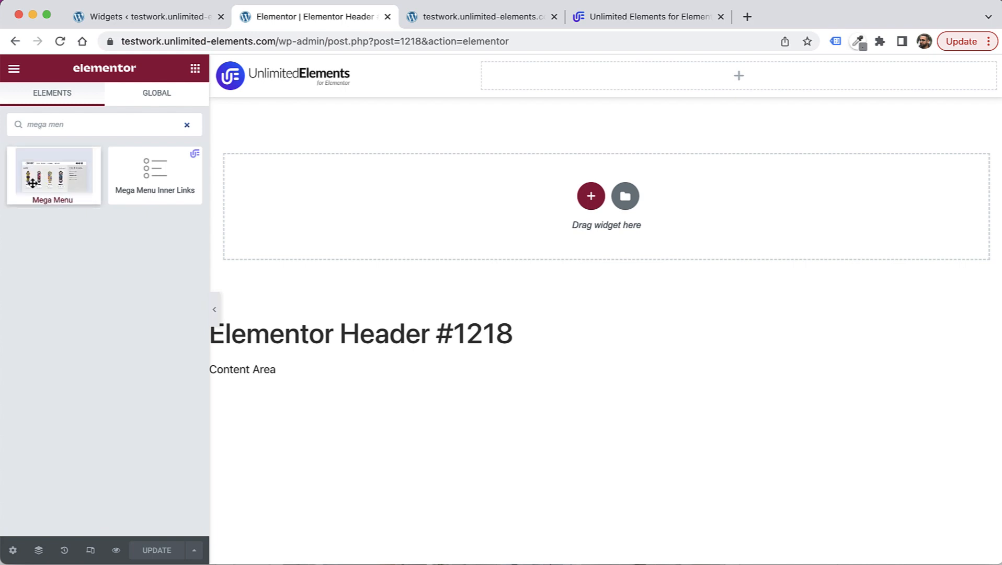
left_click_drag(33, 183, 803, 89)
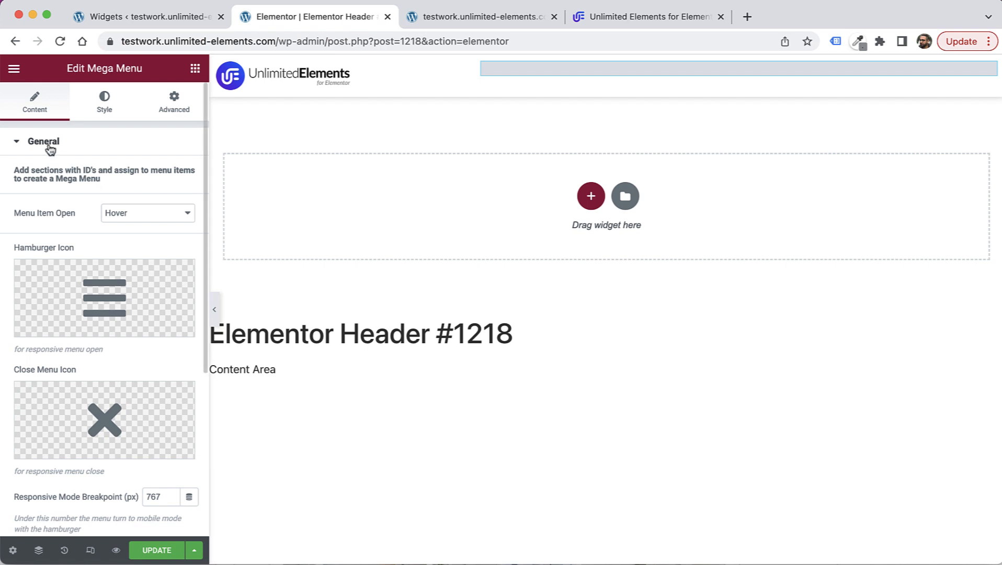
Step: Add a menu item to the Mega Menu widget and title it One
left_click(50, 149)
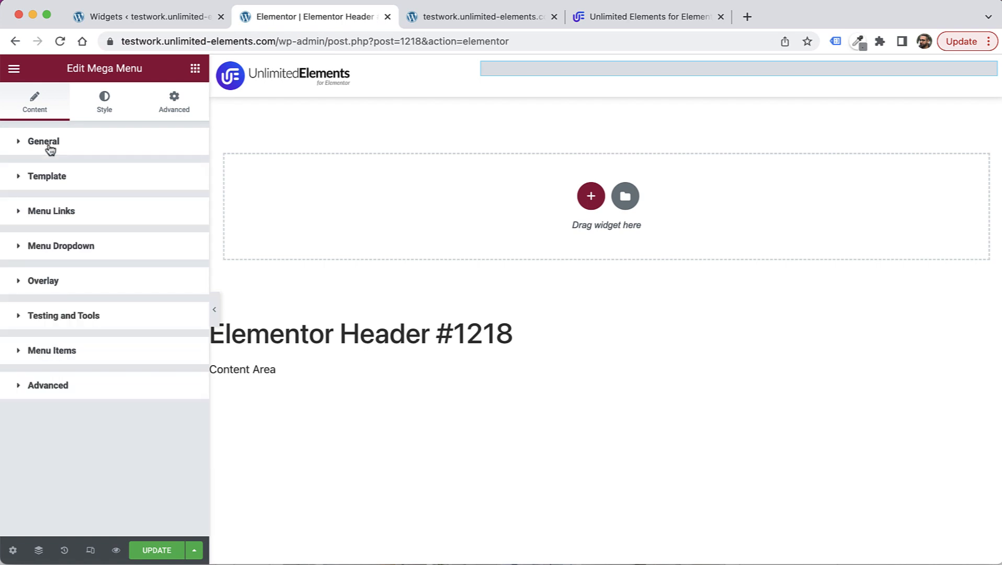
left_click(53, 351)
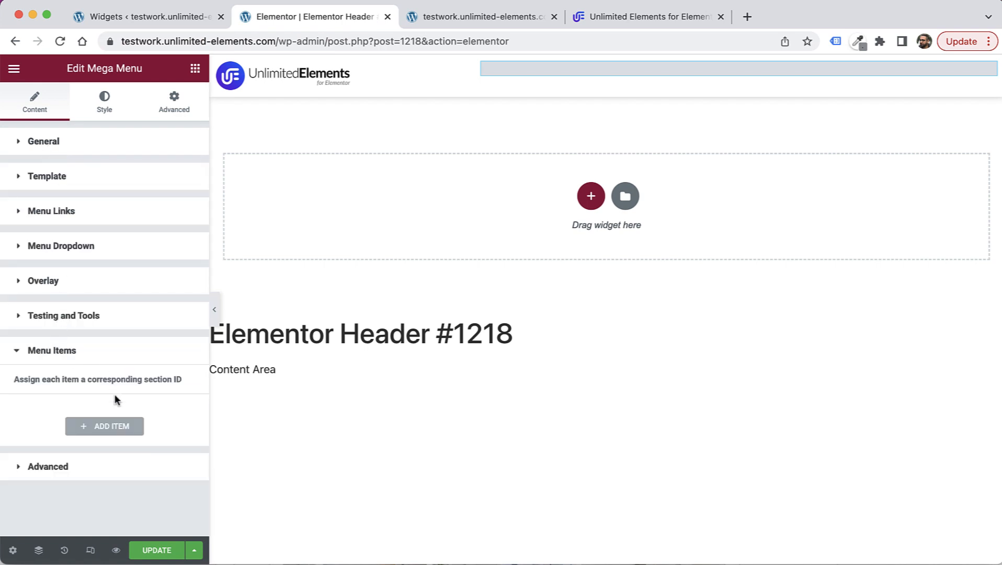
left_click(129, 430)
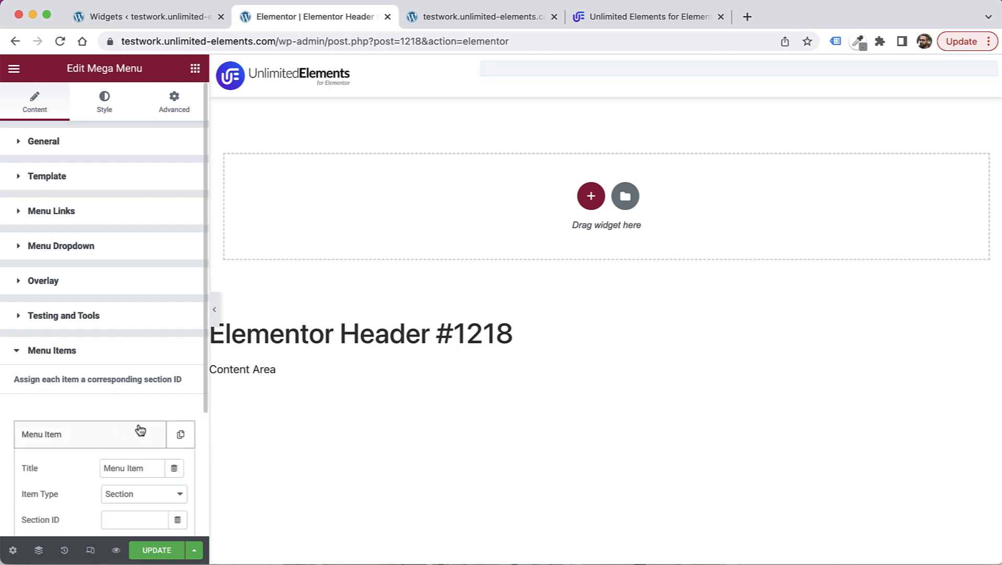
scroll(134, 441, "down", 5)
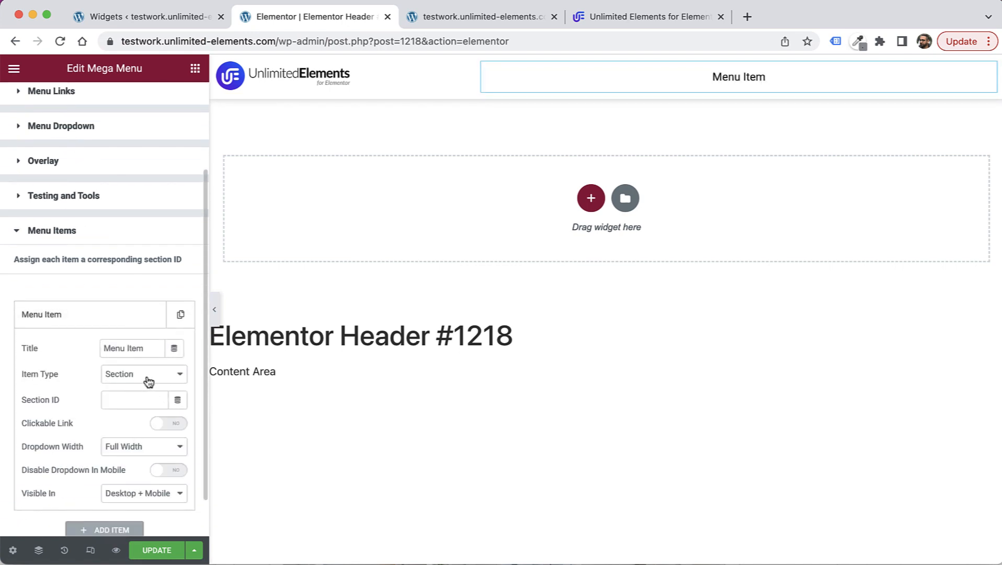
triple_click(130, 349)
type("One")
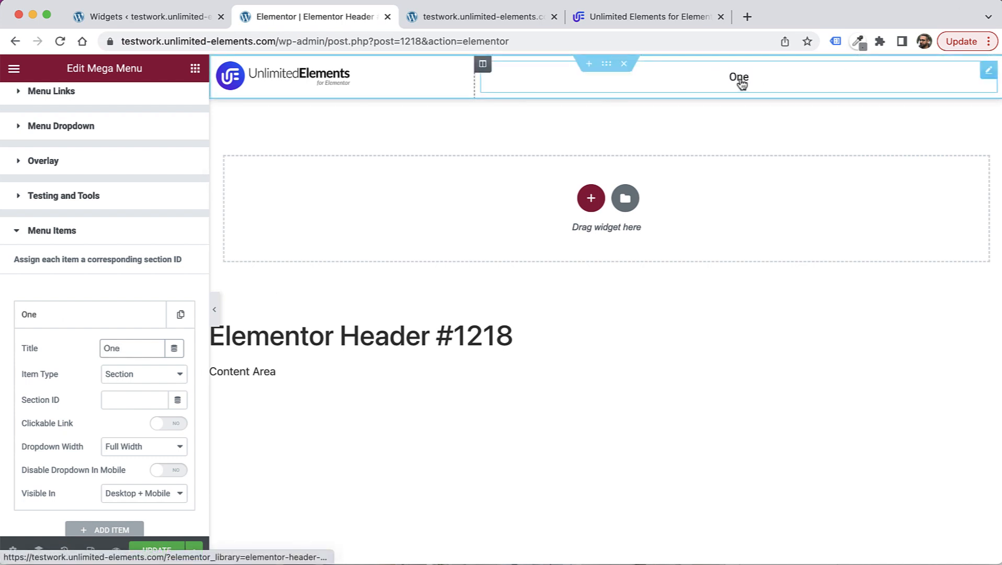
left_click(120, 321)
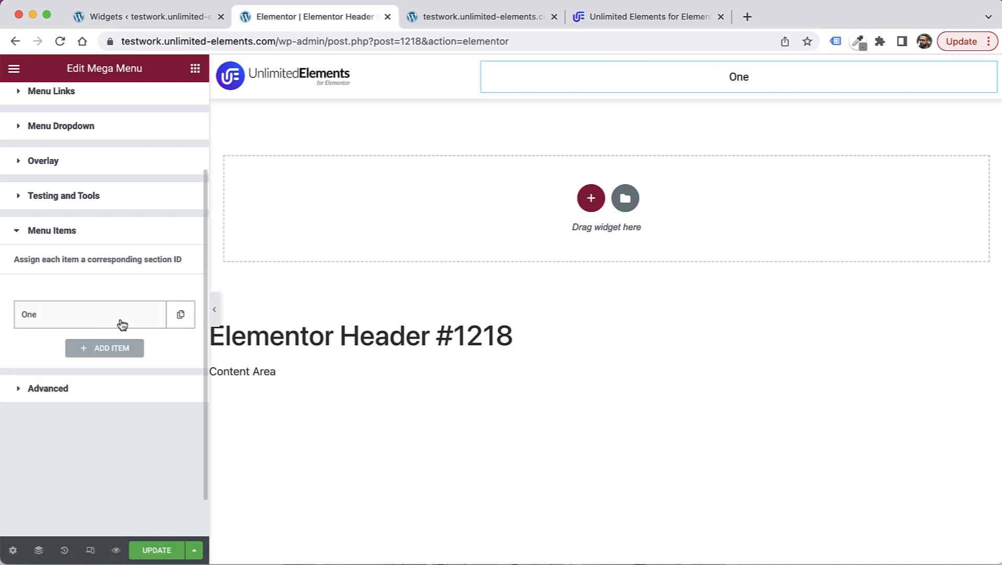
Step: Duplicate the menu item One twice to make three menu items
left_click(181, 314)
left_click(186, 475)
left_click(180, 434)
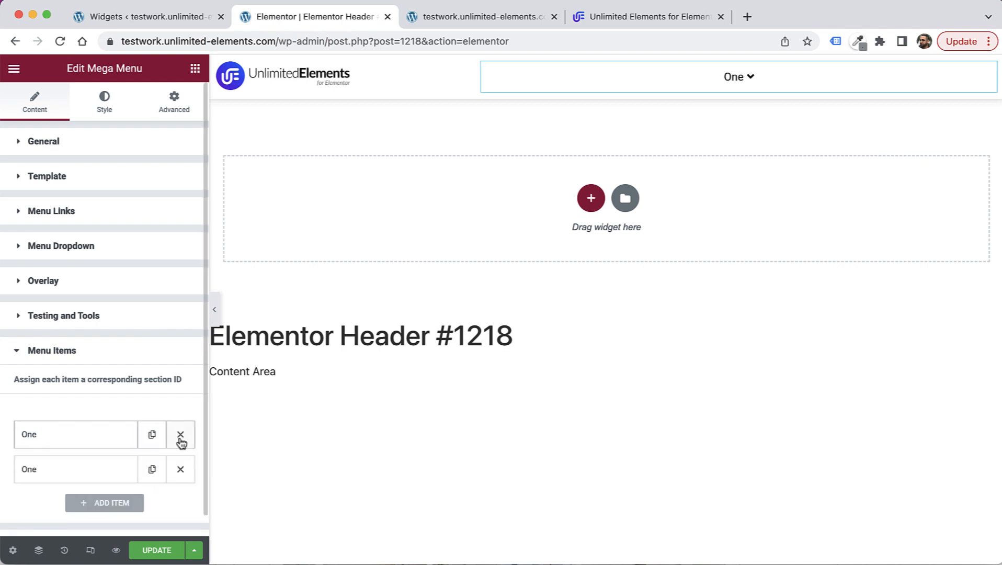
left_click(152, 435)
Step: Retitle the second menu item as Two and the third menu item as Three
scroll(154, 445, "down", 2)
left_click(82, 428)
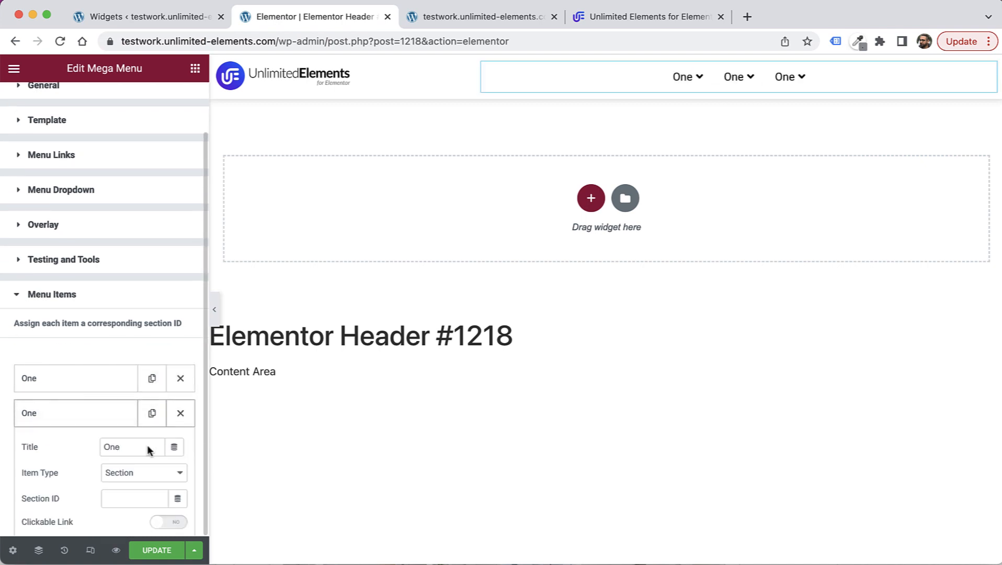
double_click(112, 447)
type("Two")
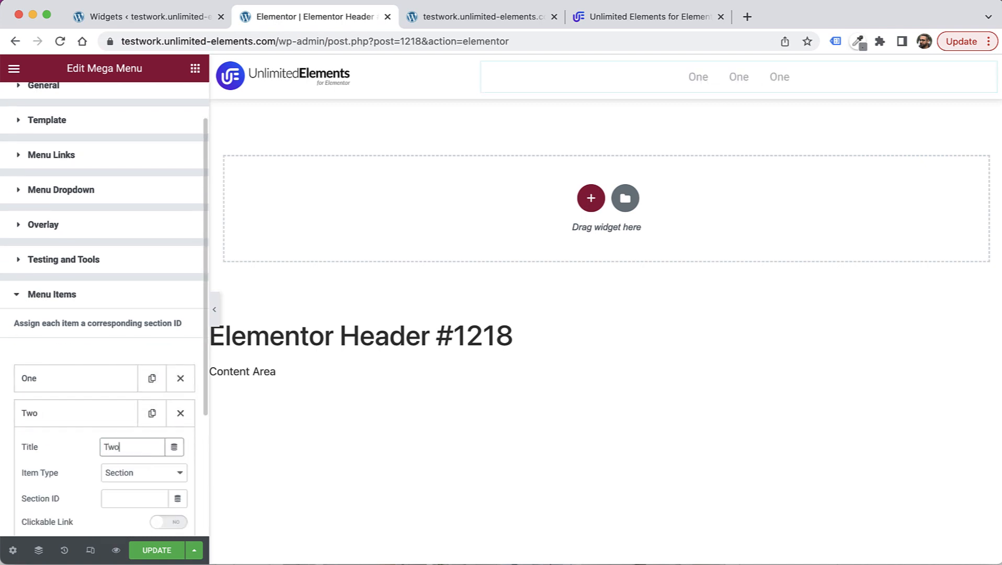
left_click(57, 421)
left_click(81, 439)
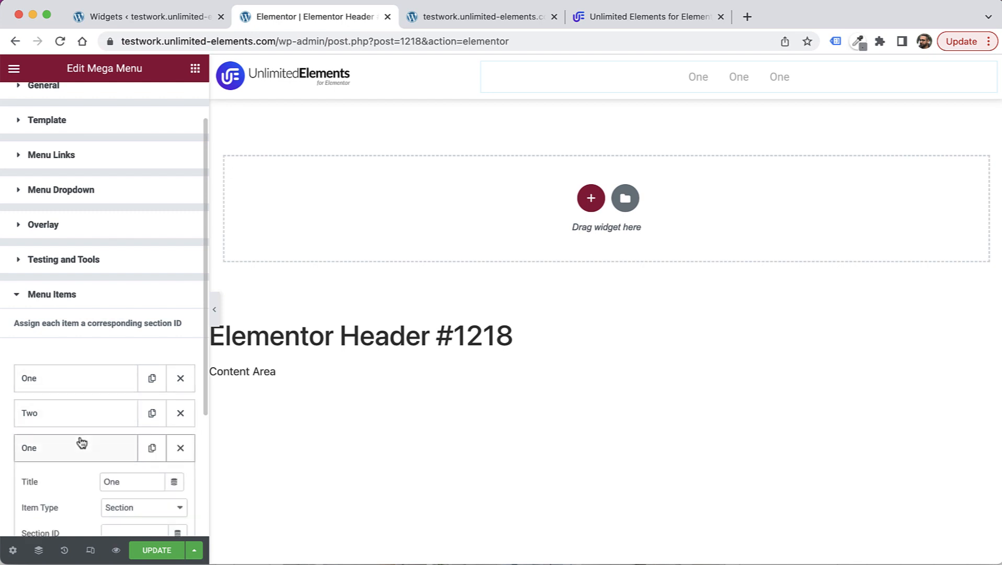
double_click(129, 481)
type("Three")
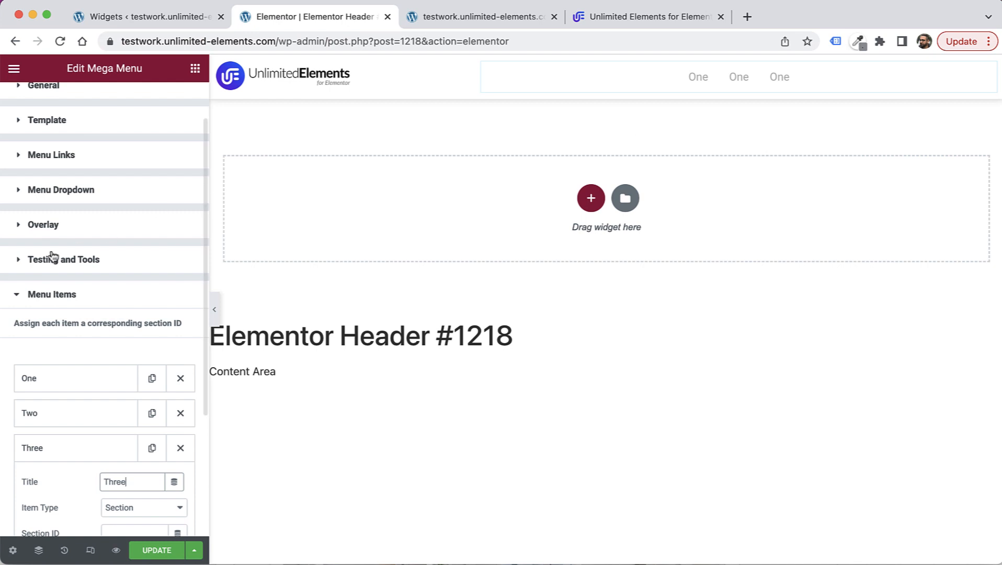
Step: Align the menu links to End and set the gap between items to 21
scroll(36, 244, "up", 2)
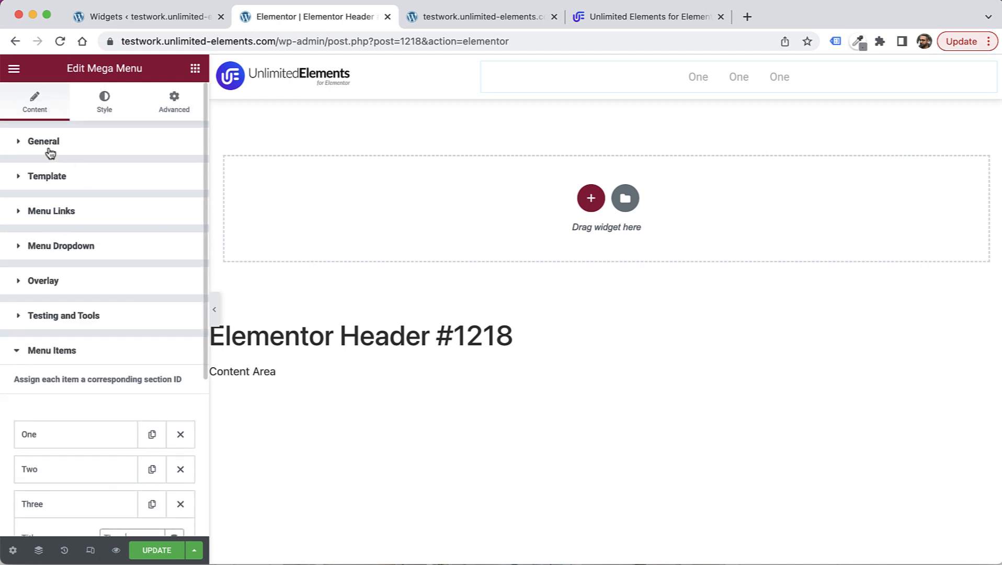
left_click(56, 215)
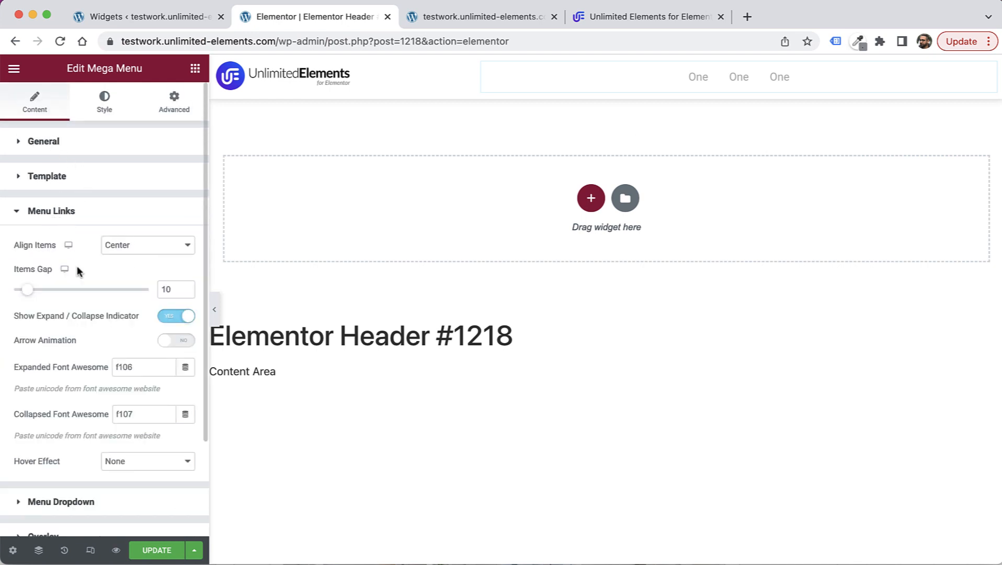
left_click(110, 249)
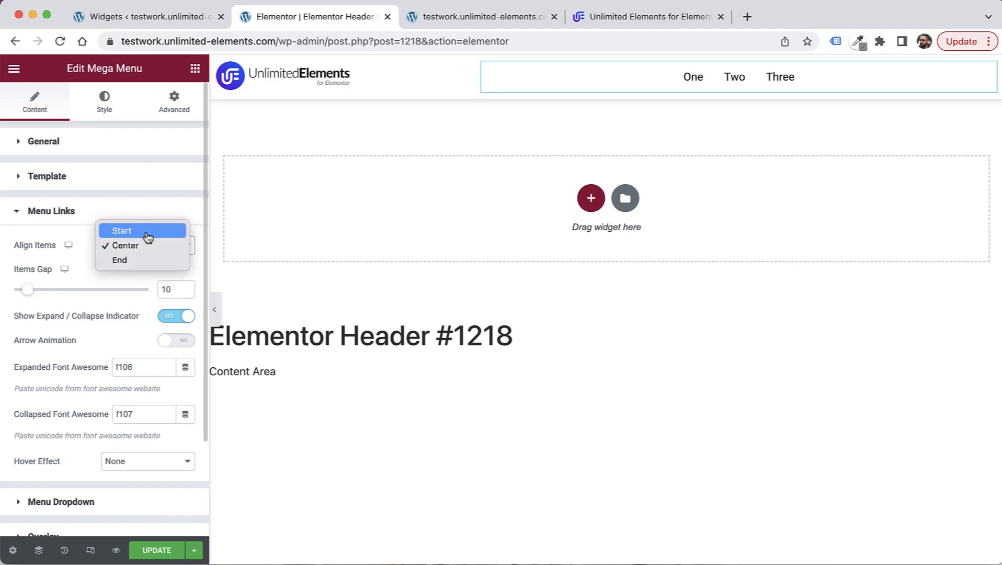
left_click(131, 264)
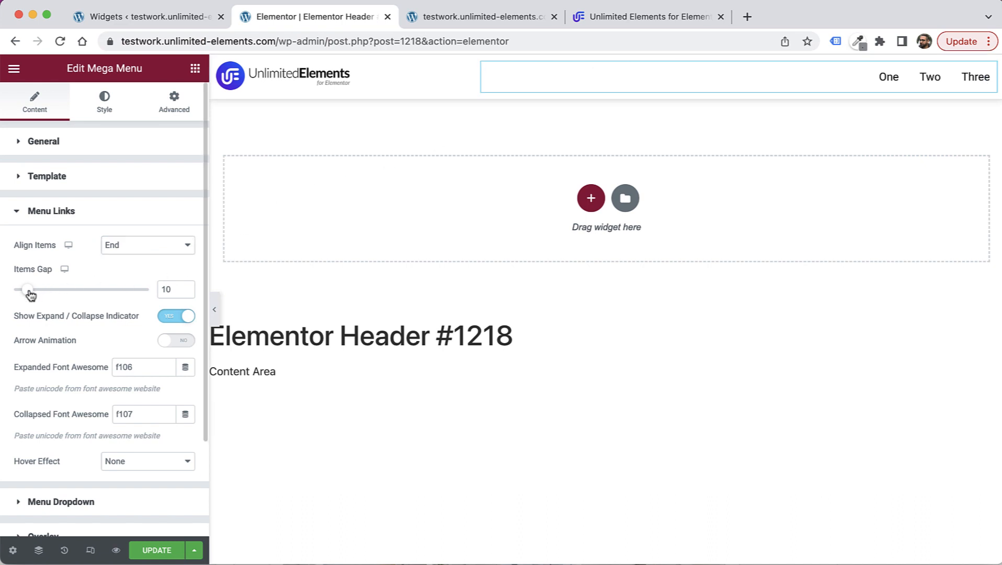
mouse_move(28, 290)
left_mouse_down()
mouse_move(58, 292)
mouse_move(45, 293)
left_mouse_up()
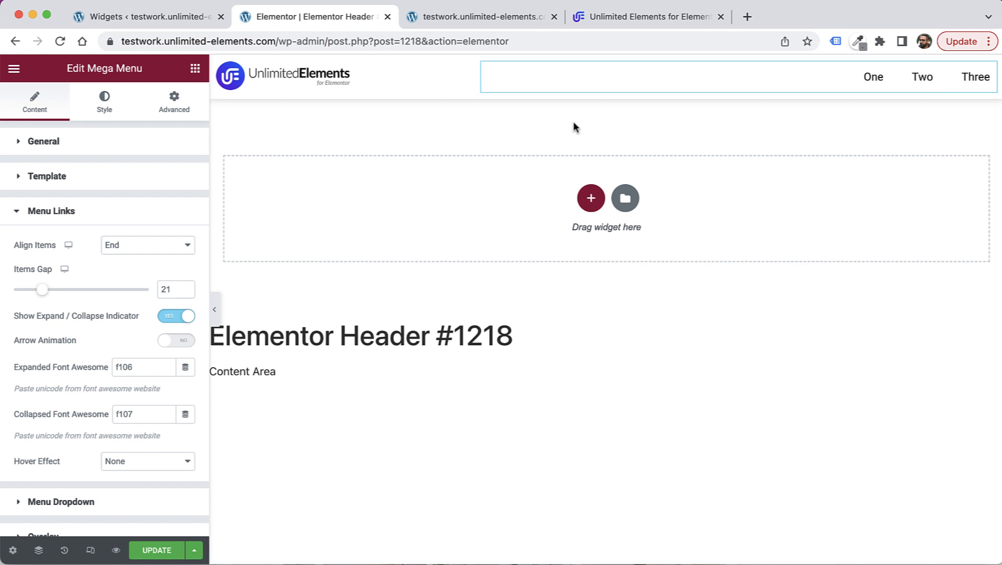
Step: Add a single-column section below the header menu and give it a classic background colour of #F4F4F4
left_click(590, 203)
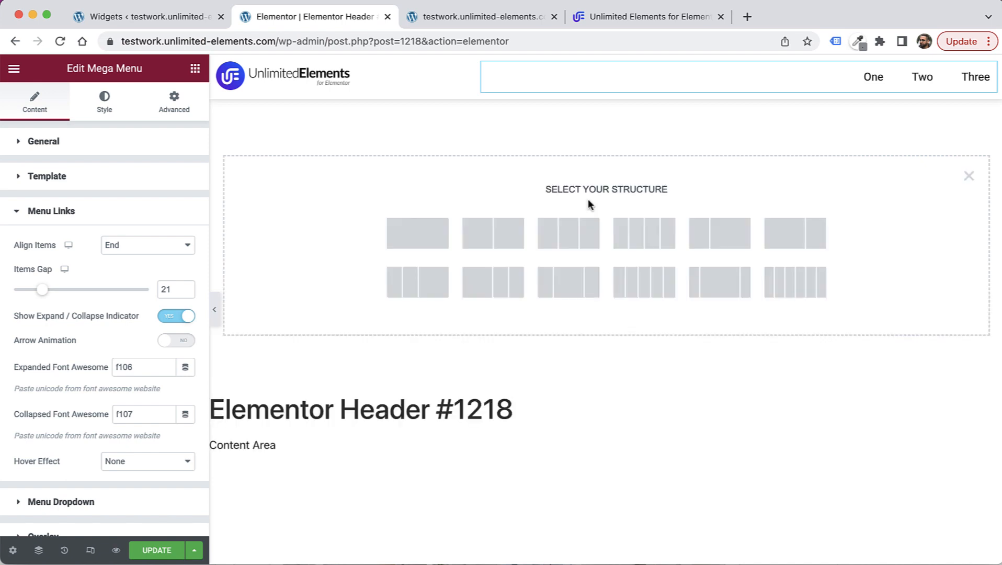
left_click(416, 234)
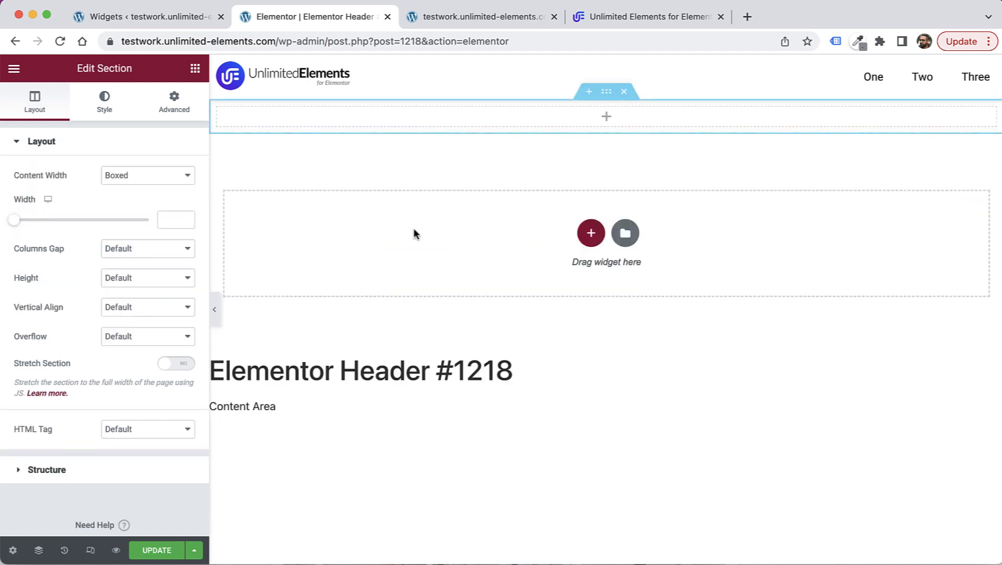
left_click(104, 99)
left_click(130, 204)
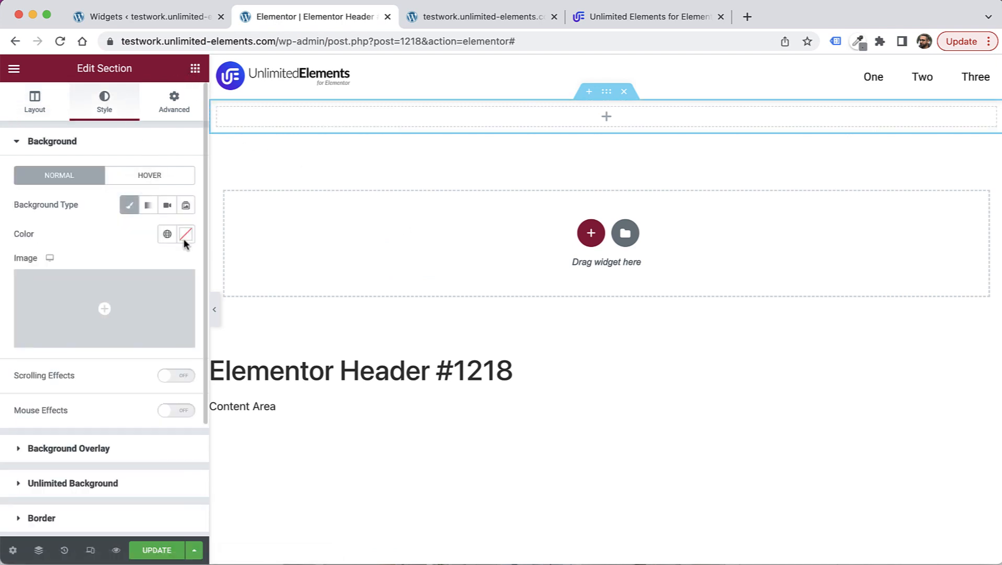
left_click(185, 235)
left_click_drag(47, 294, 9, 291)
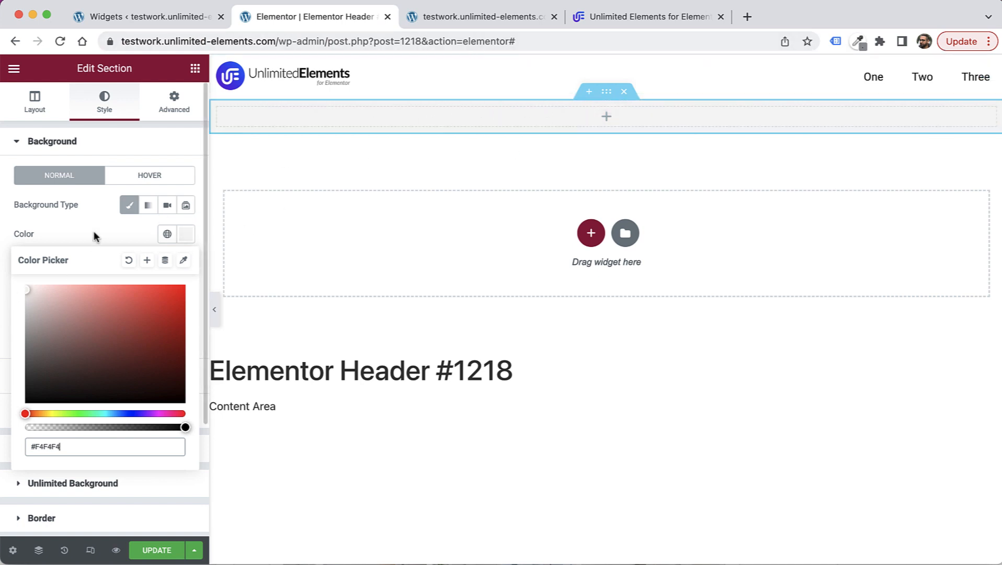
Step: Find the Icon List widget and place it in the new grey section
left_click(195, 68)
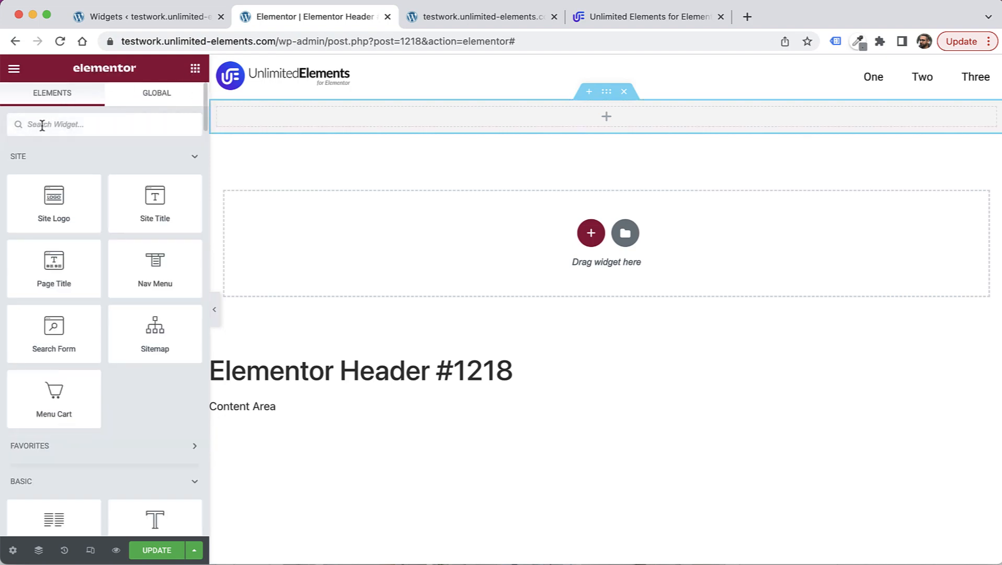
type("icon list")
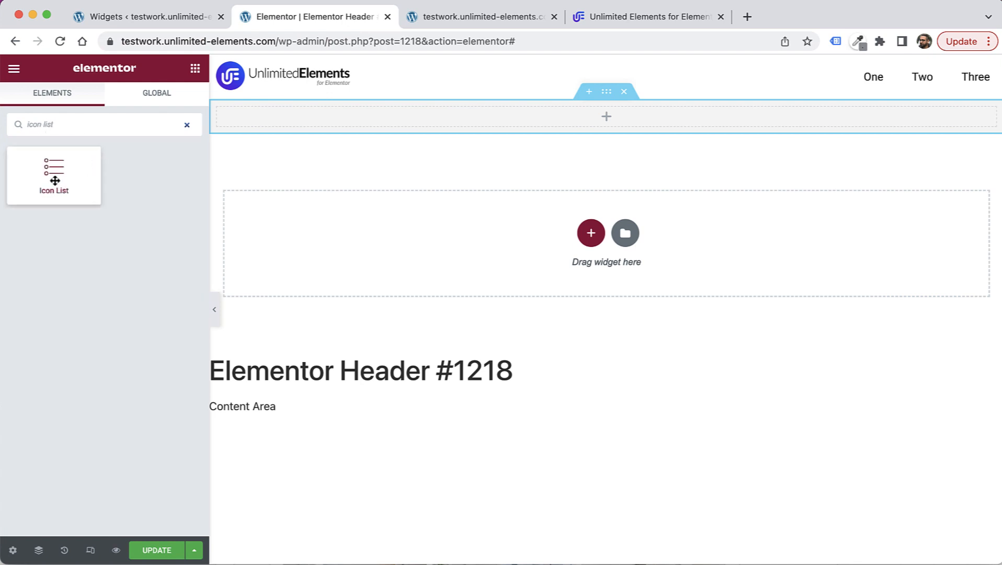
left_click_drag(54, 178, 410, 118)
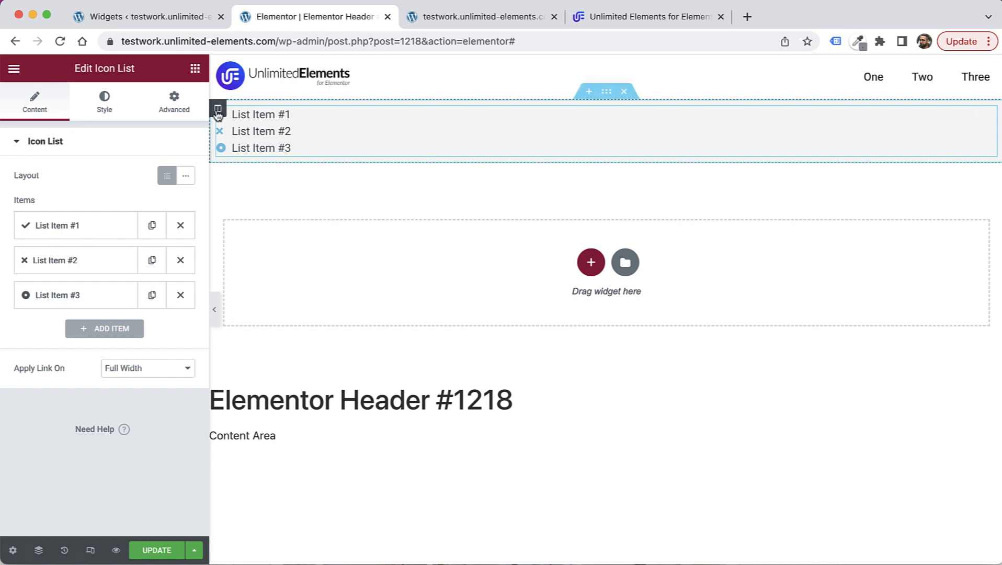
Step: Duplicate the icon list column three times so the grey section has four equal columns
right_click(218, 114)
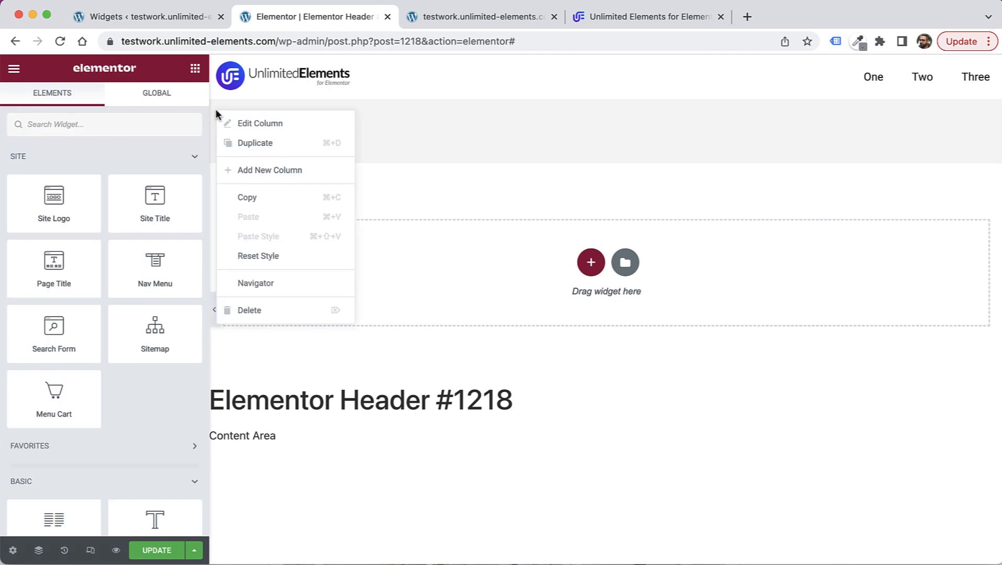
left_click(255, 144)
right_click(615, 109)
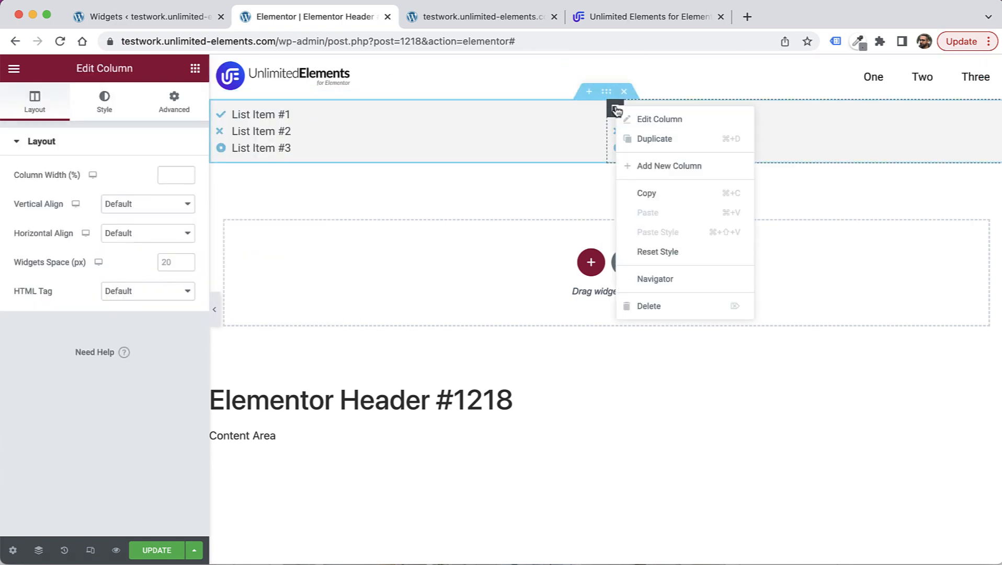
left_click(651, 139)
right_click(747, 108)
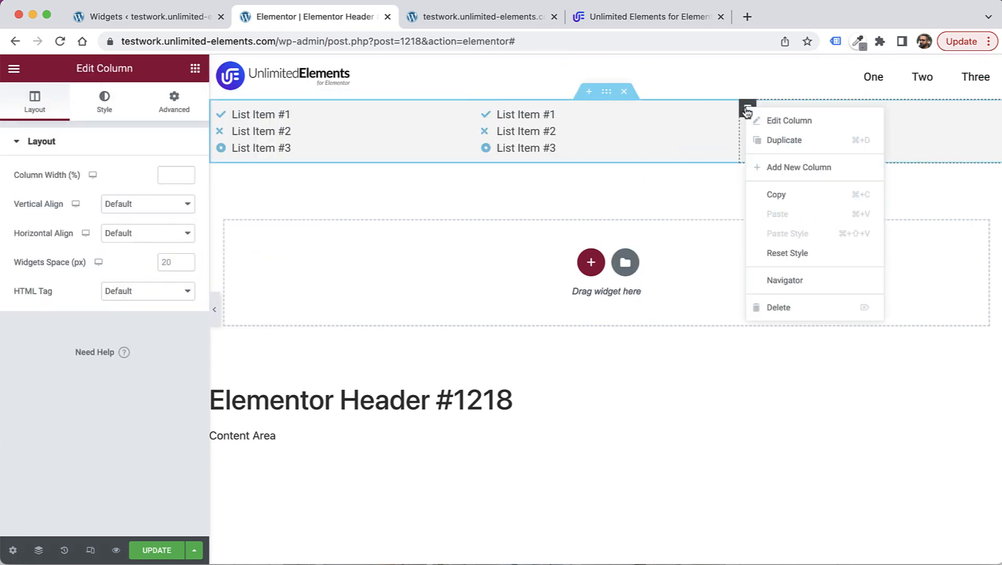
left_click(797, 149)
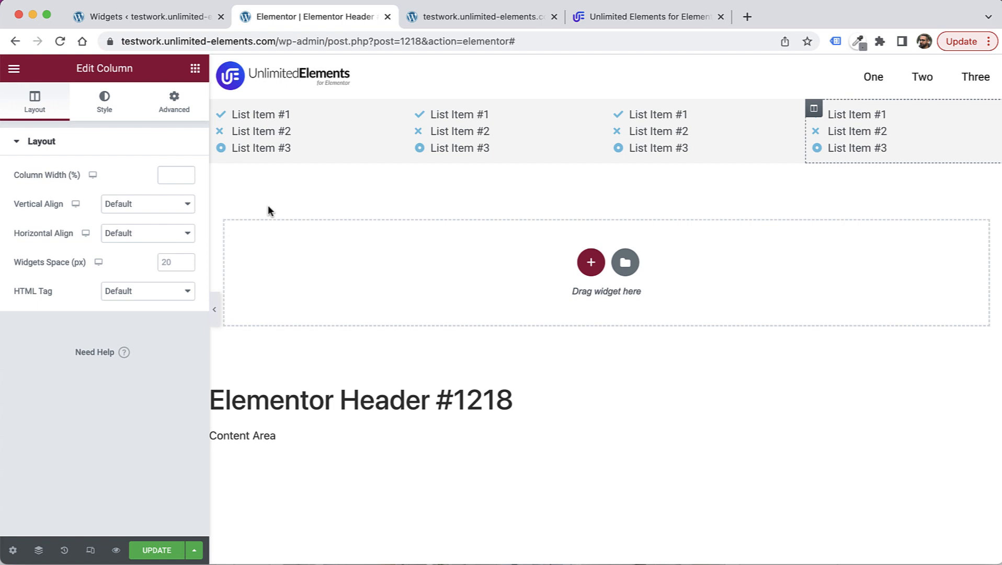
Step: Set the grey section's top and bottom padding to 30 px and its CSS ID to one
mouse_move(597, 111)
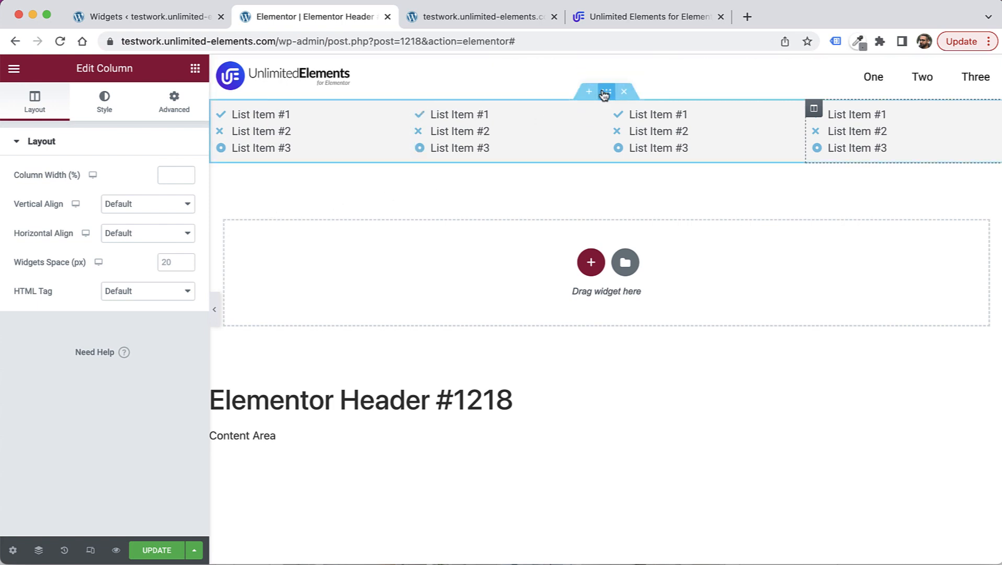
left_click(605, 95)
left_click(174, 101)
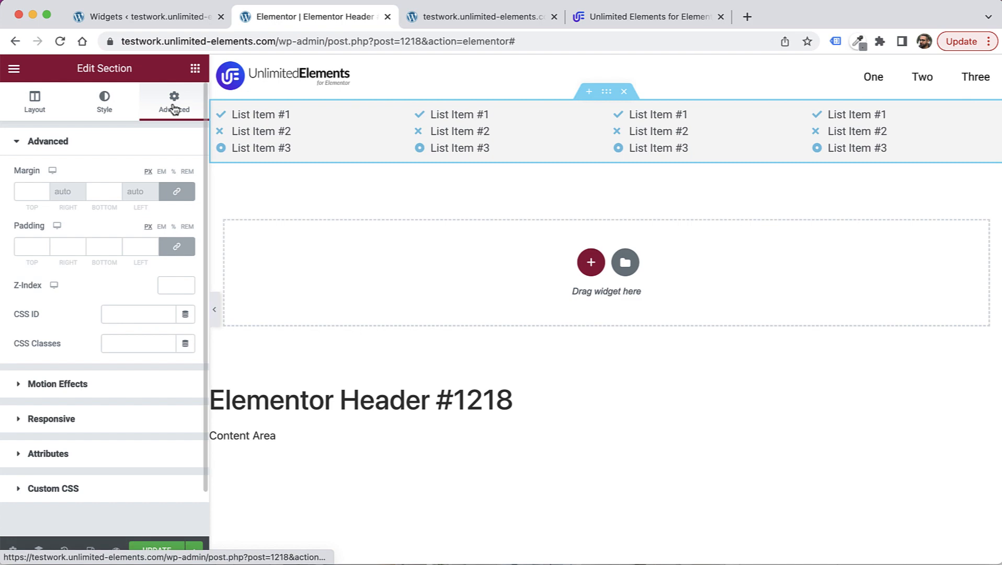
left_click(177, 247)
double_click(27, 247)
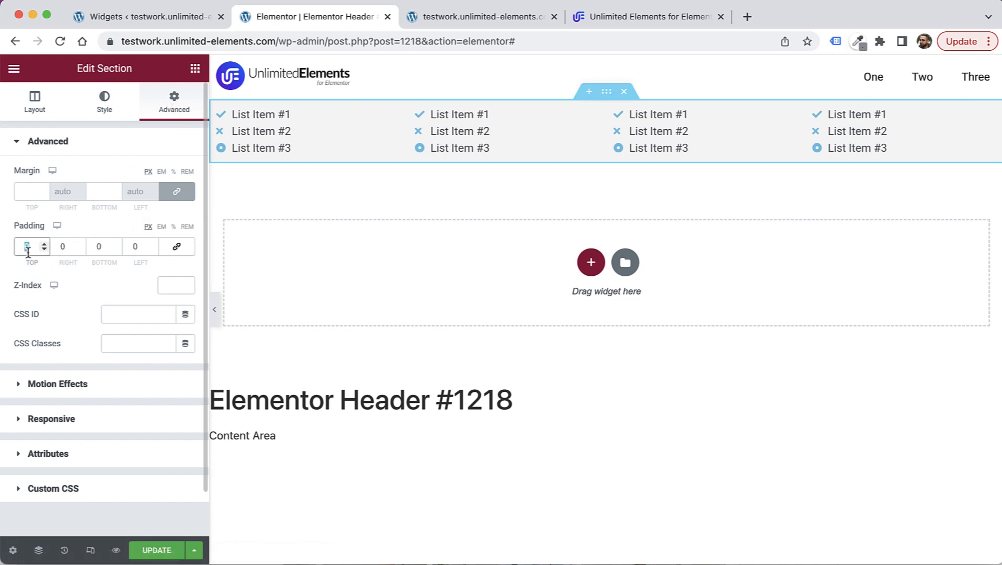
type("30")
double_click(100, 246)
type("30")
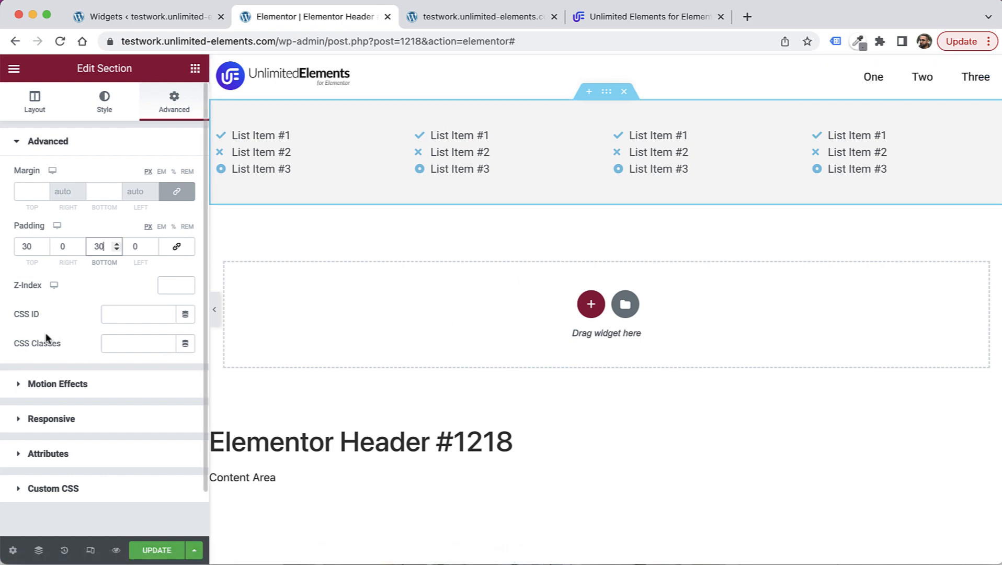
left_click(107, 311)
type("one")
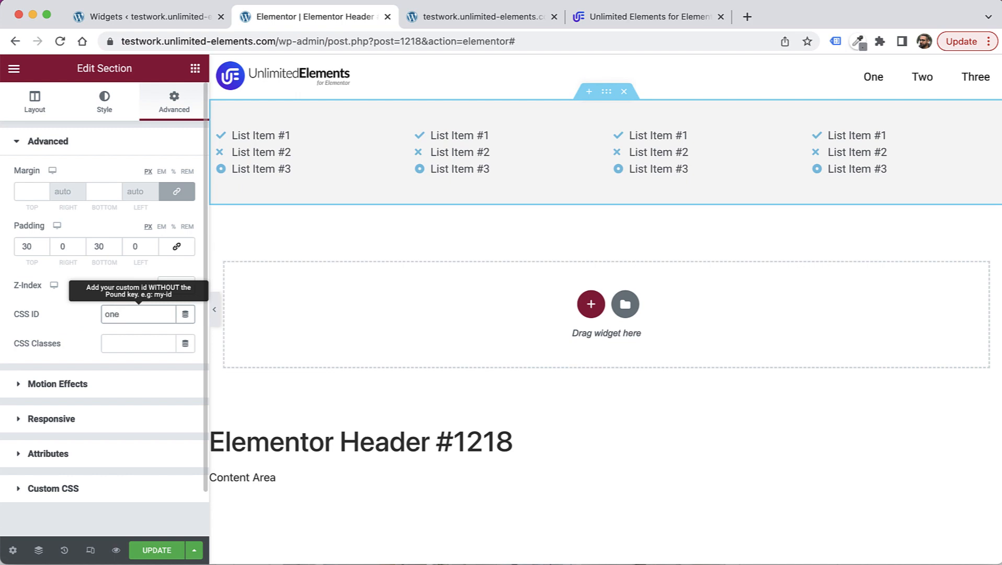
Step: Enter one as the Section ID of menu item One in the Mega Menu widget
left_click(903, 78)
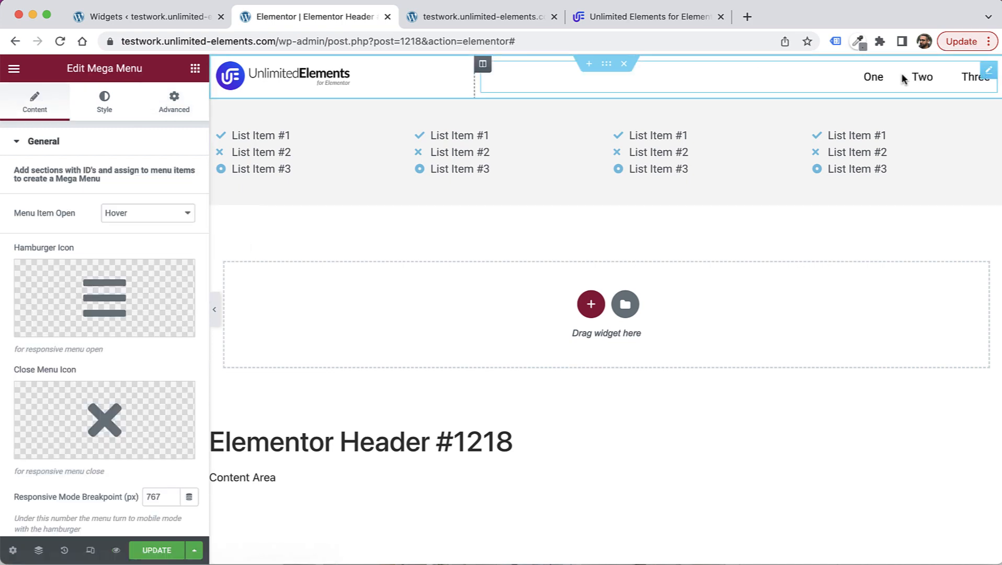
left_click(59, 147)
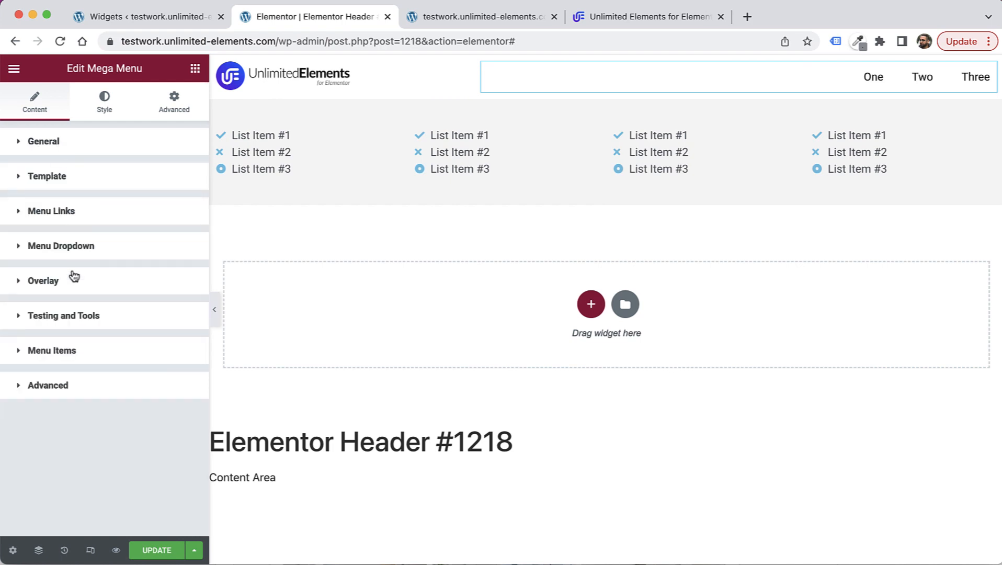
left_click(57, 351)
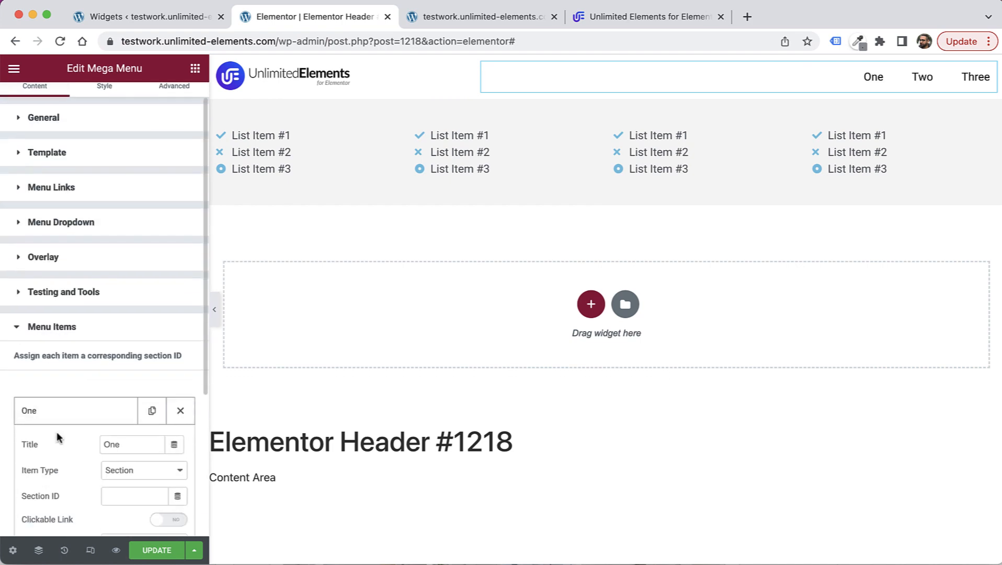
scroll(56, 432, "down", 3)
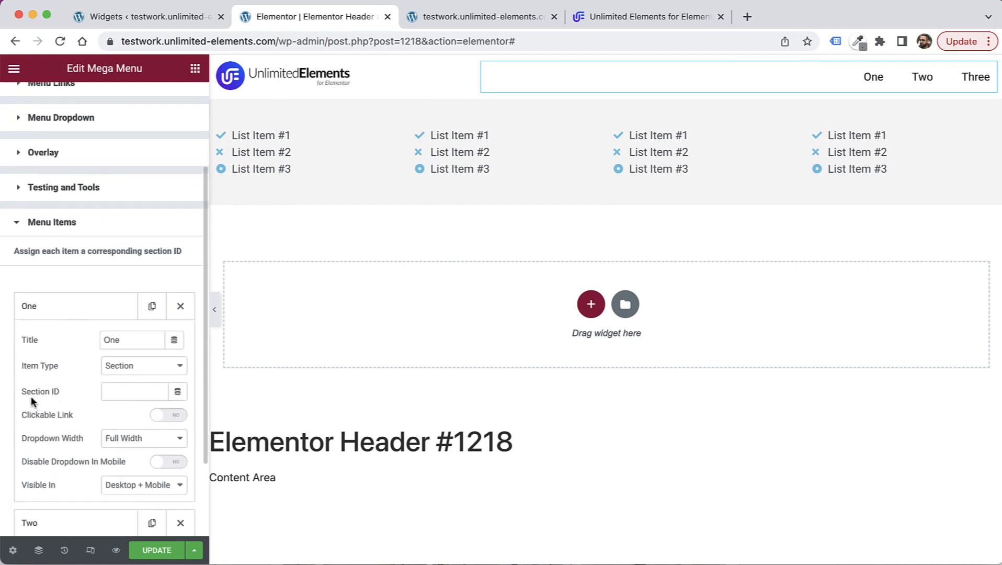
left_click(113, 391)
type("one")
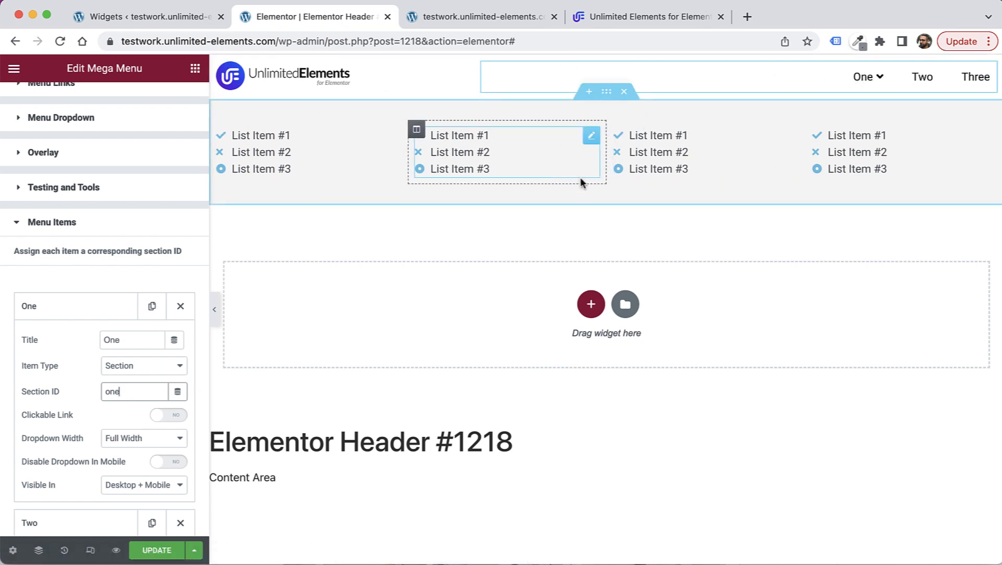
Step: Save the header and reload the live site to check the dropdown of menu item One
left_click(153, 558)
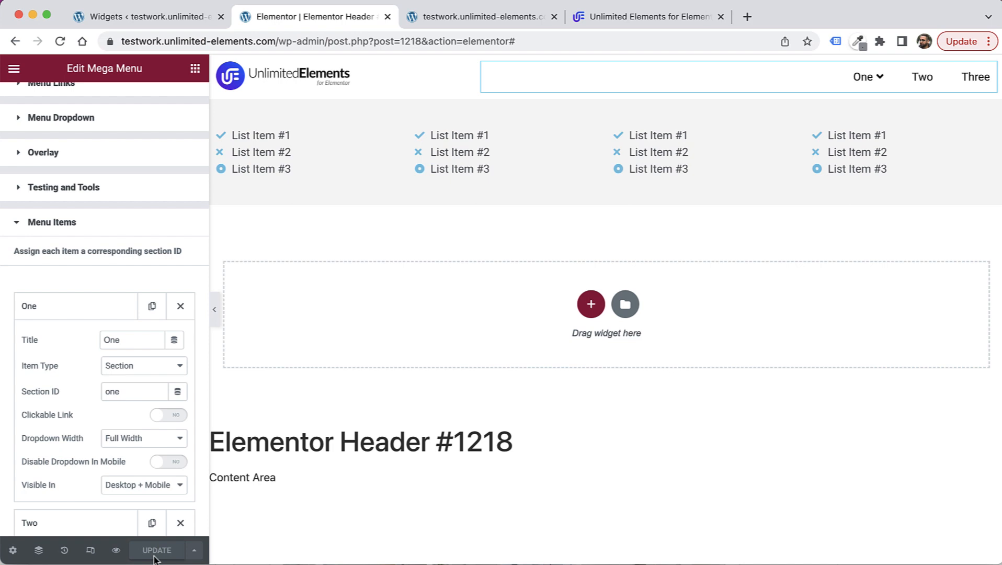
left_click(449, 17)
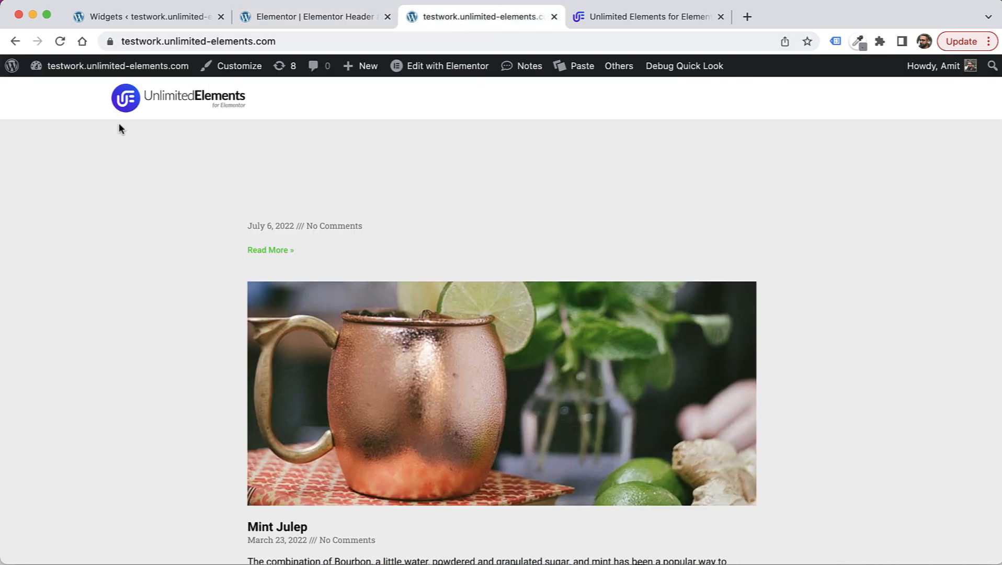
left_click(60, 41)
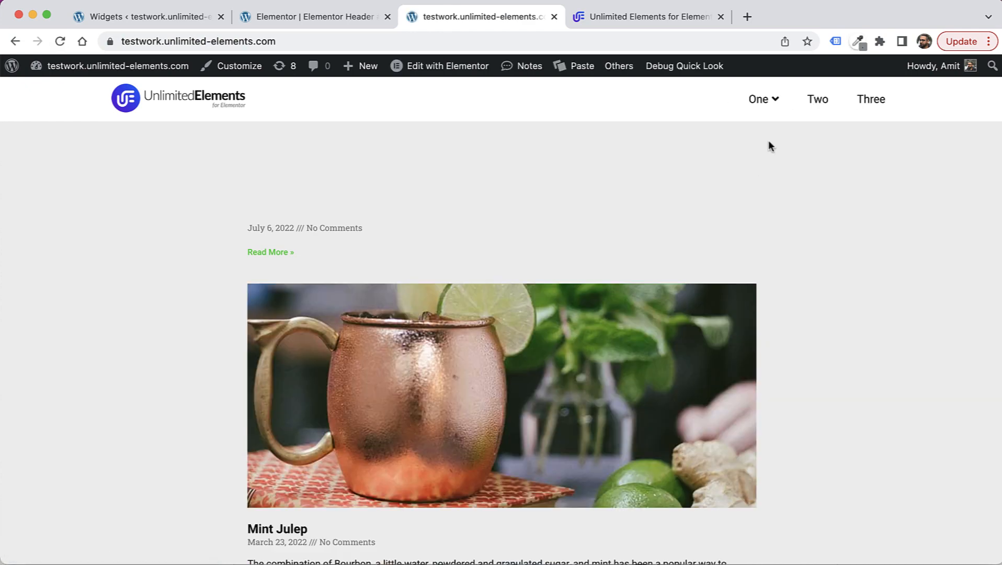
mouse_move(769, 108)
Step: Return to the header editor and duplicate the grey four-column section
left_click(333, 18)
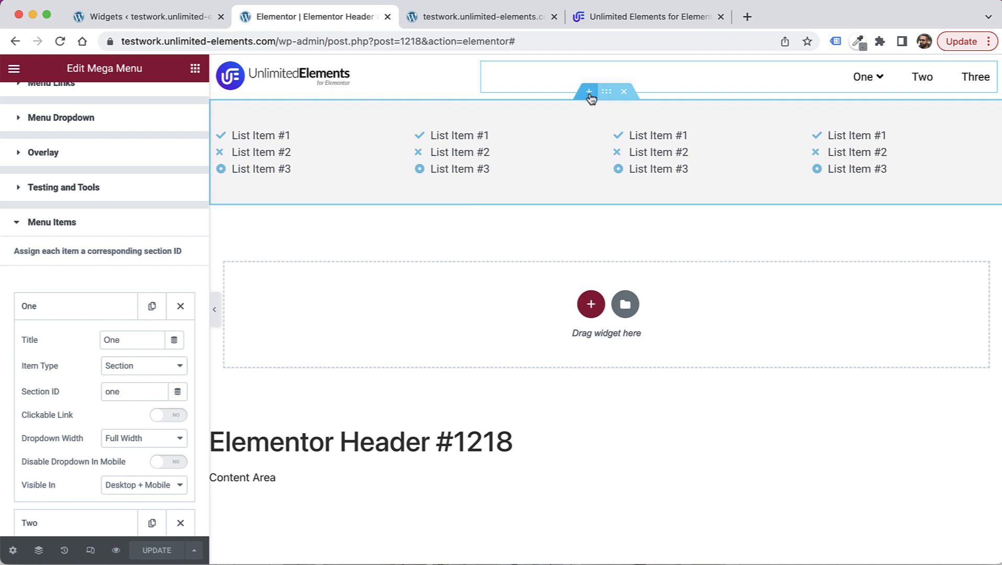
right_click(610, 96)
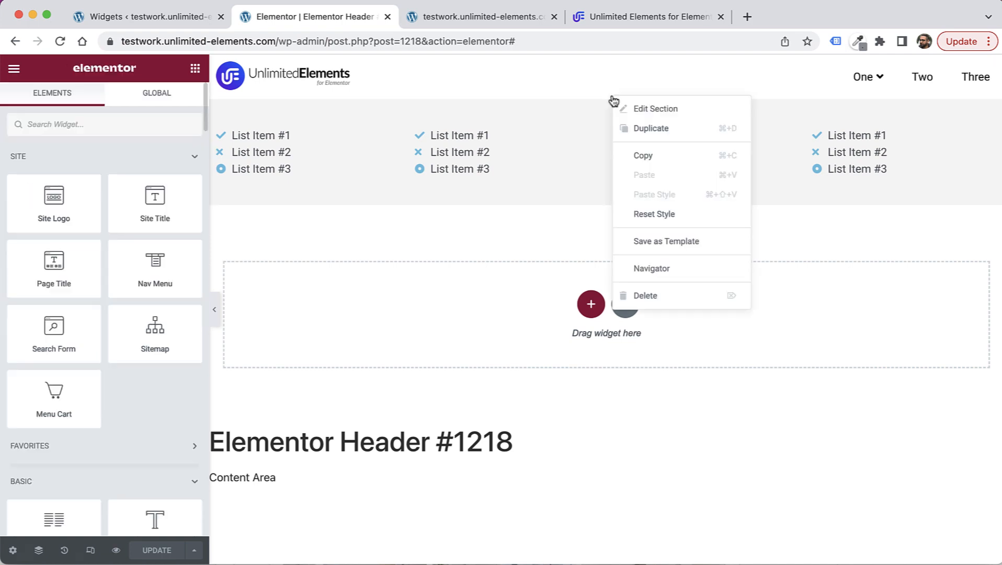
left_click(654, 135)
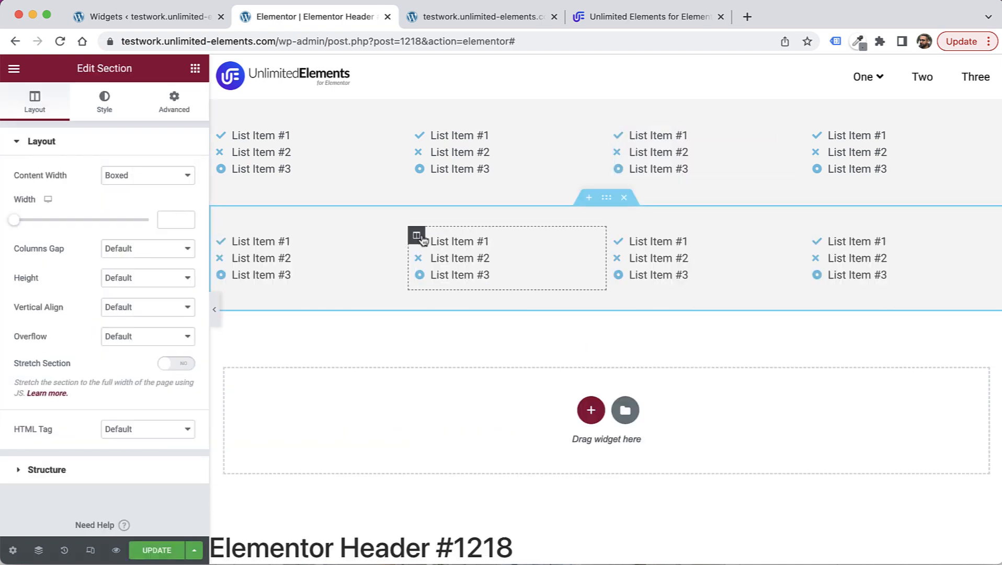
Step: Delete all columns except the first from the duplicated section, and remove the icon list left in it
right_click(422, 238)
left_click(447, 434)
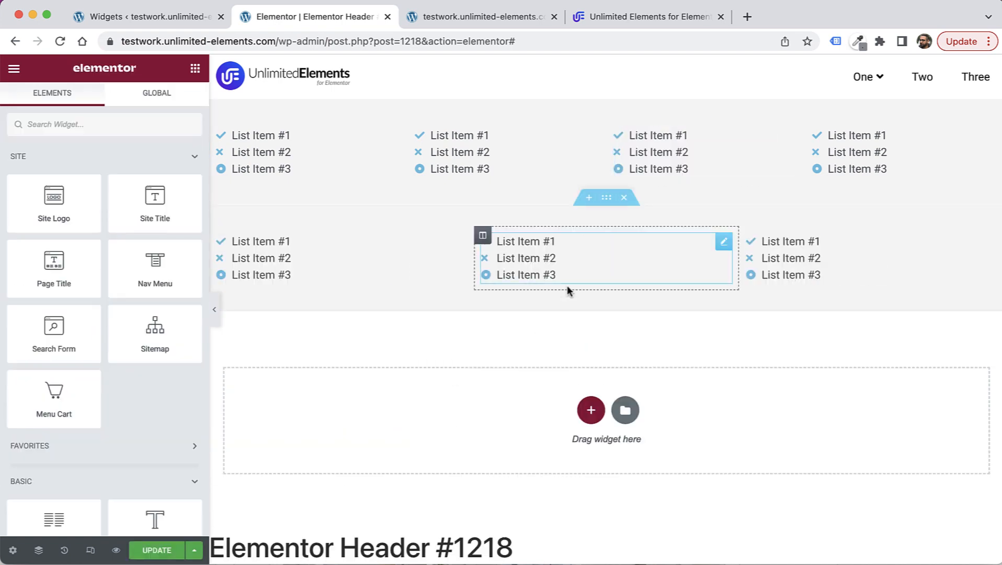
right_click(483, 235)
left_click(538, 430)
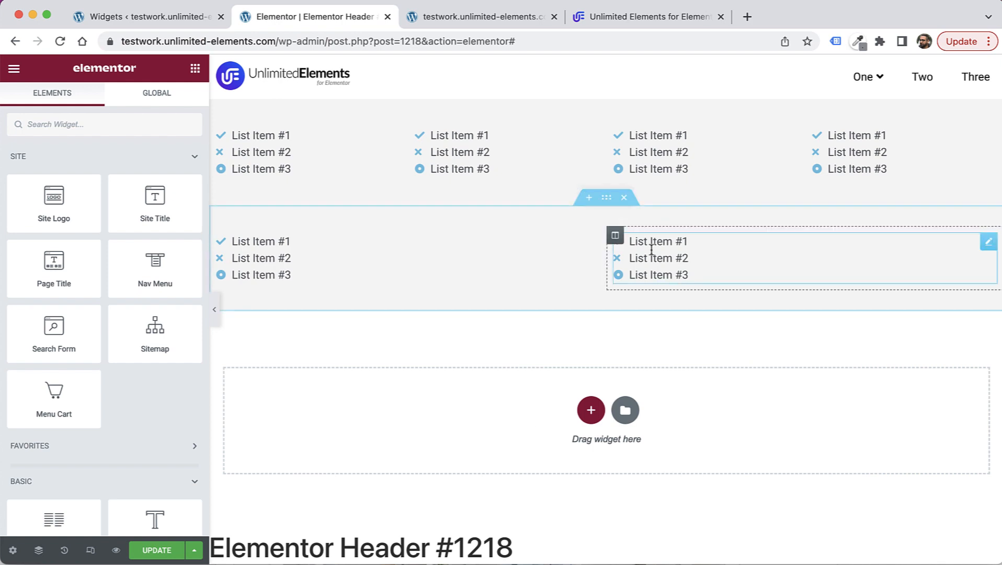
right_click(615, 234)
left_click(652, 438)
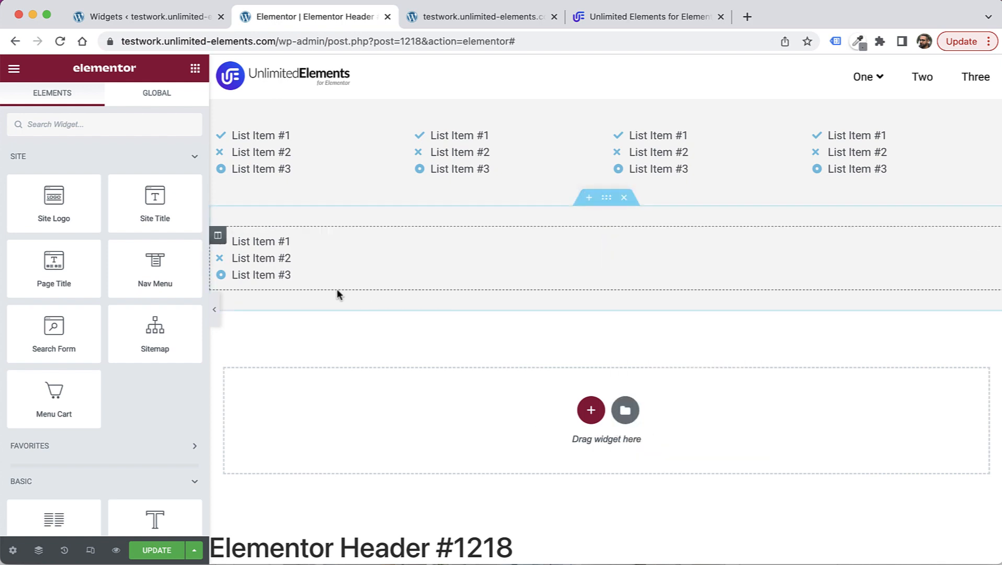
right_click(268, 262)
left_click(336, 465)
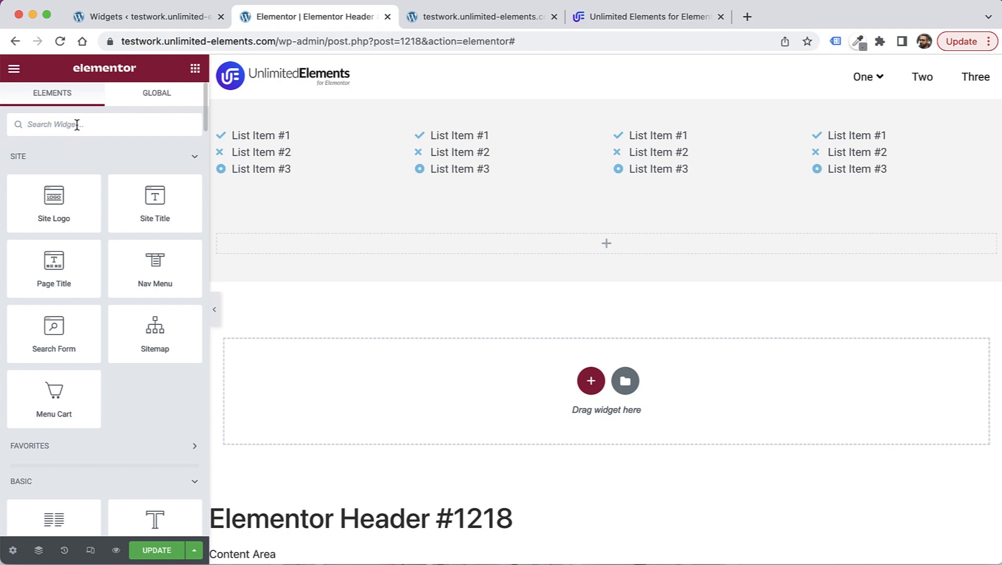
Step: Place a Mega Menu Inner Links widget in the emptied section and duplicate each of its three items once
type("mega menu")
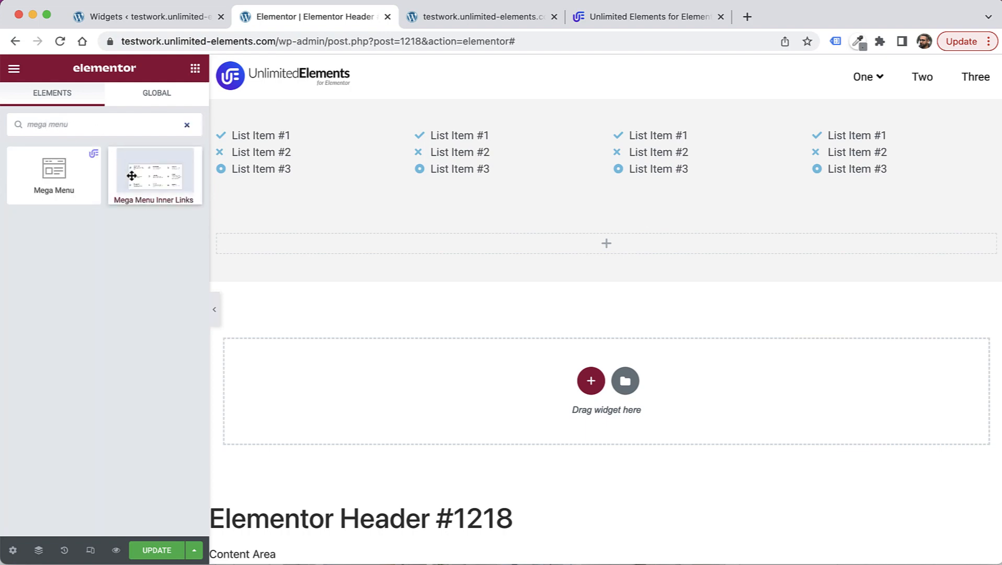
left_click_drag(134, 178, 449, 244)
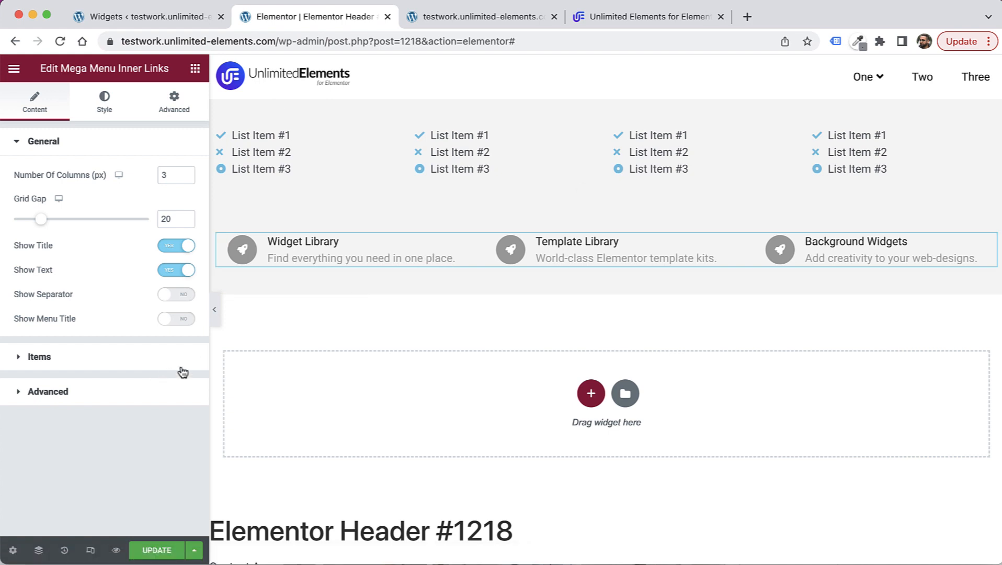
left_click(54, 369)
left_click(151, 300)
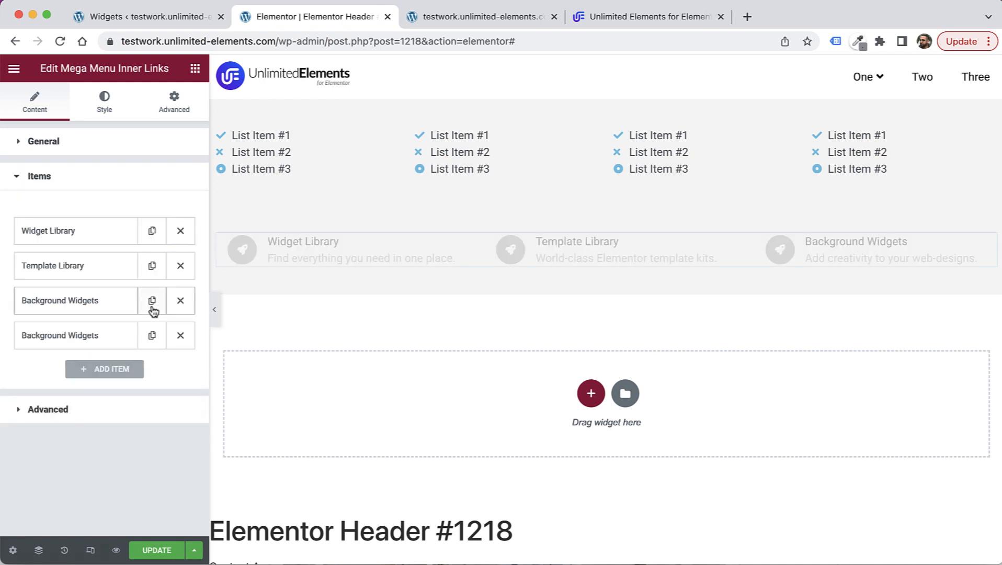
left_click(151, 265)
left_click(152, 230)
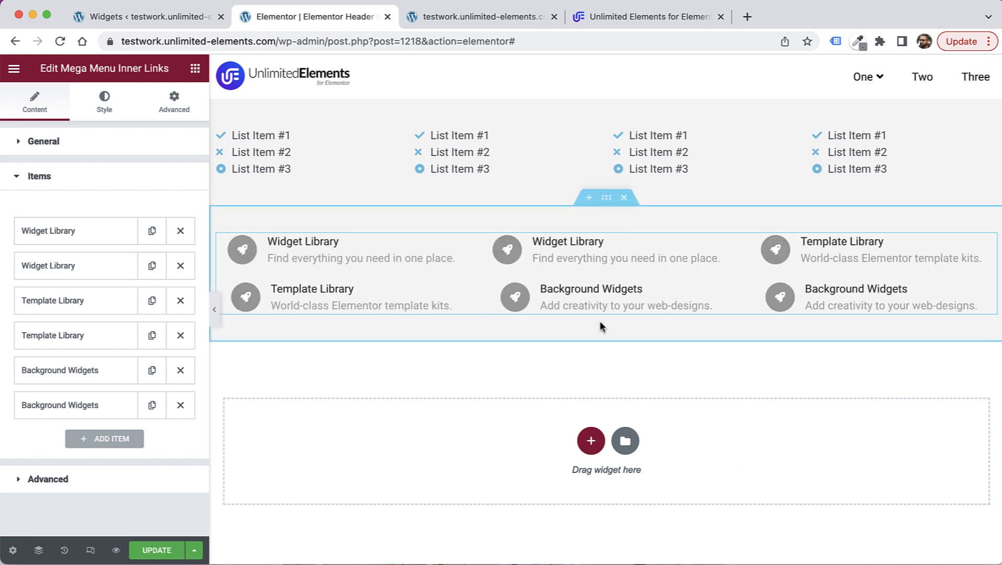
Step: Set the grid gap of the inner links to 27
left_click(58, 148)
mouse_move(42, 218)
left_mouse_down()
mouse_move(67, 220)
mouse_move(51, 224)
left_mouse_up()
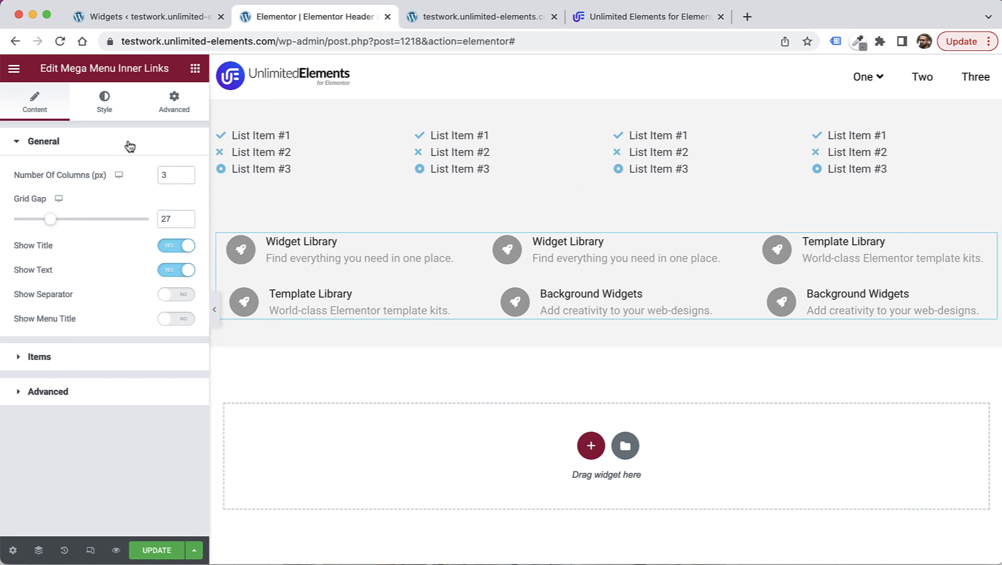
Step: Try different column counts for the inner links grid, including 4 and 5, and return it to 3
key("Up")
key("Up")
key("Up")
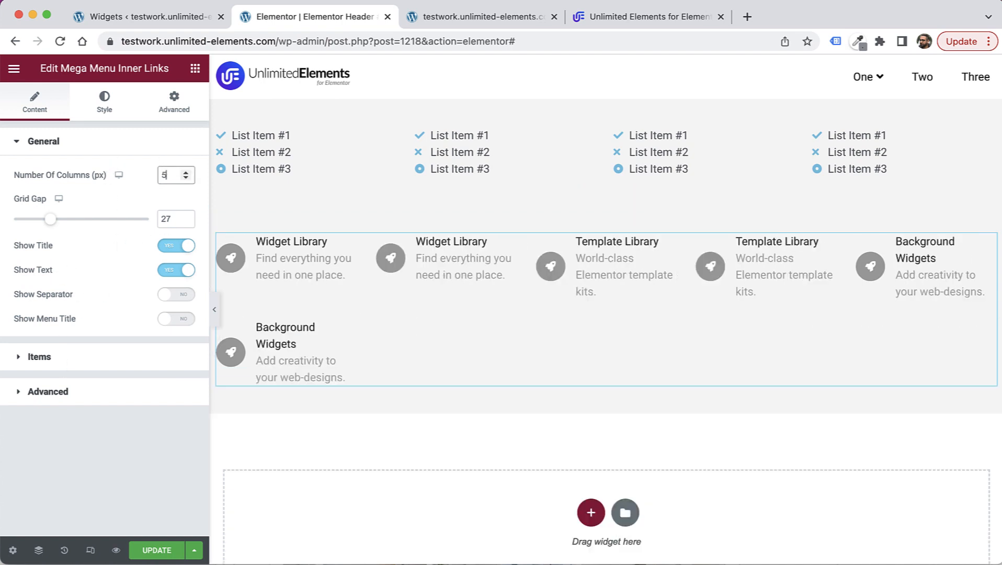
key("Down")
key("Down")
key("Down")
key("Down")
key("Up")
key("Up")
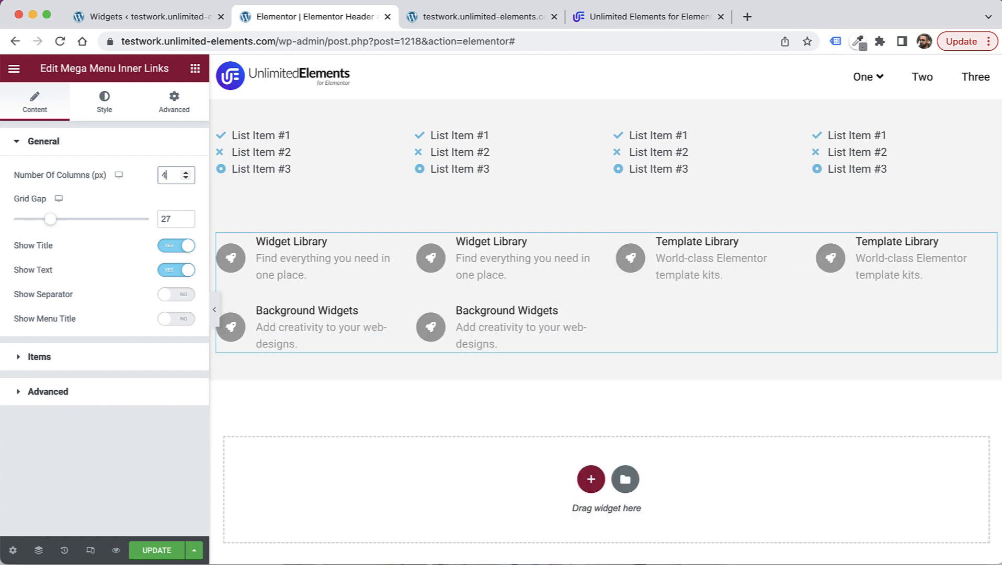
key("Up")
key("Down")
key("Down")
key("Down")
key("Up")
key("Up")
key("Up")
key("Up")
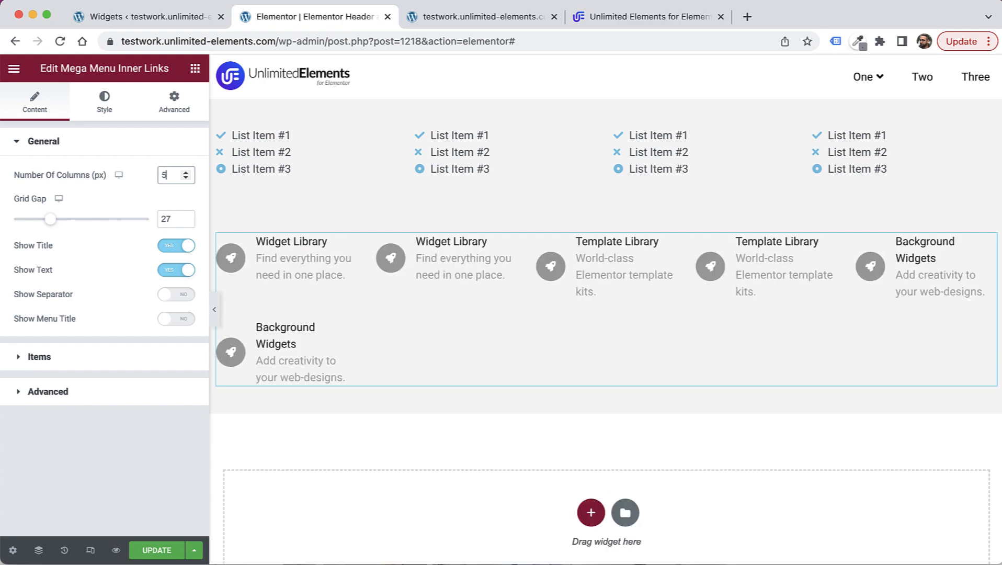
key("Down")
key("Down")
key("Down")
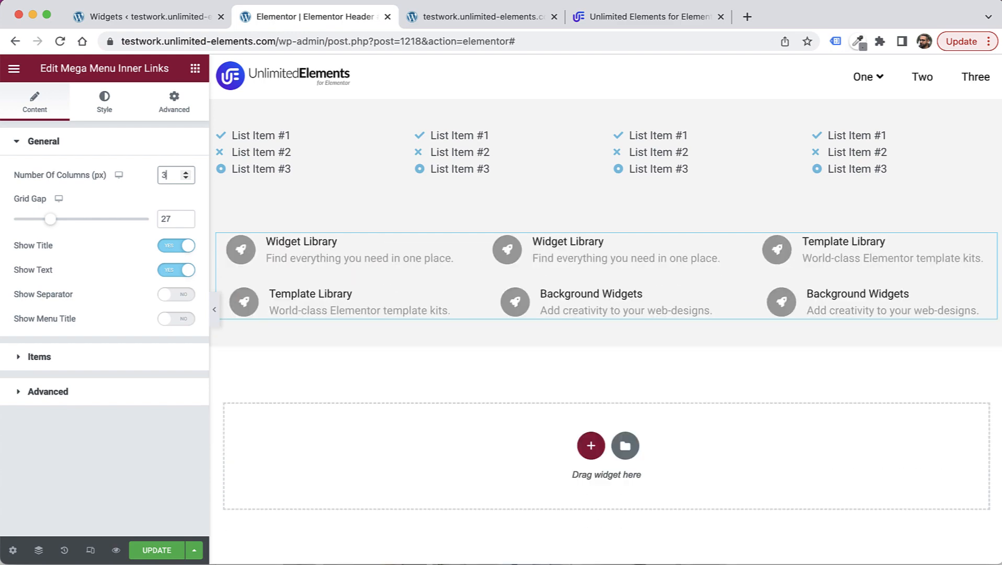
key("Up")
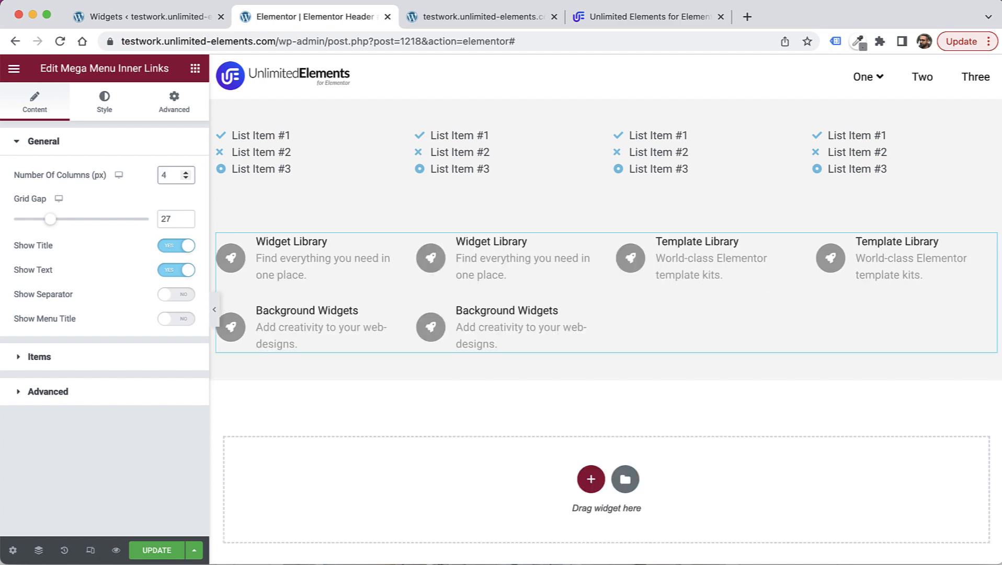
key("Down")
key("Up")
key("Up")
key("Down")
key("Down")
key("Down")
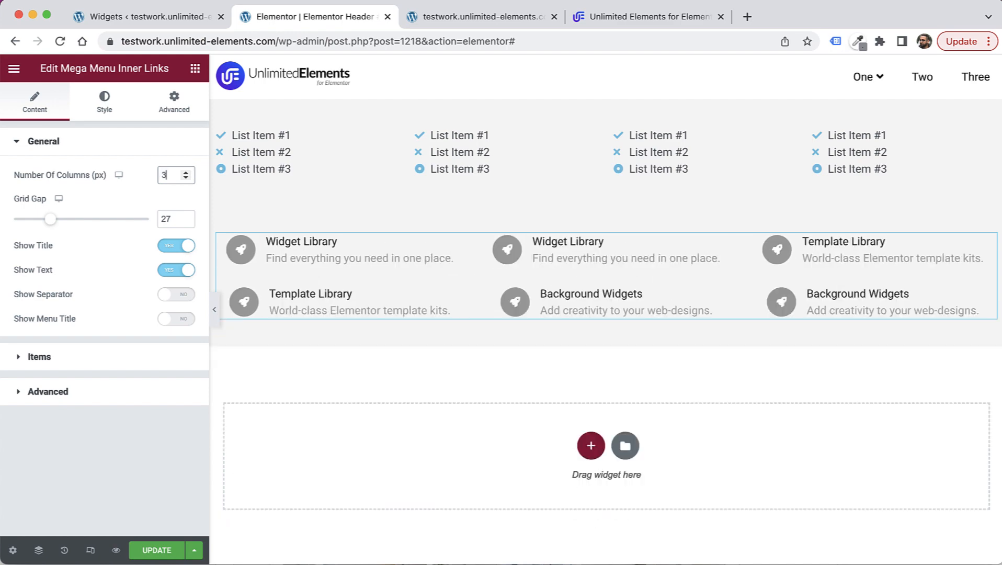
Step: Set the inner link items' justification to Start and their padding to 30 px on all sides
key("Up")
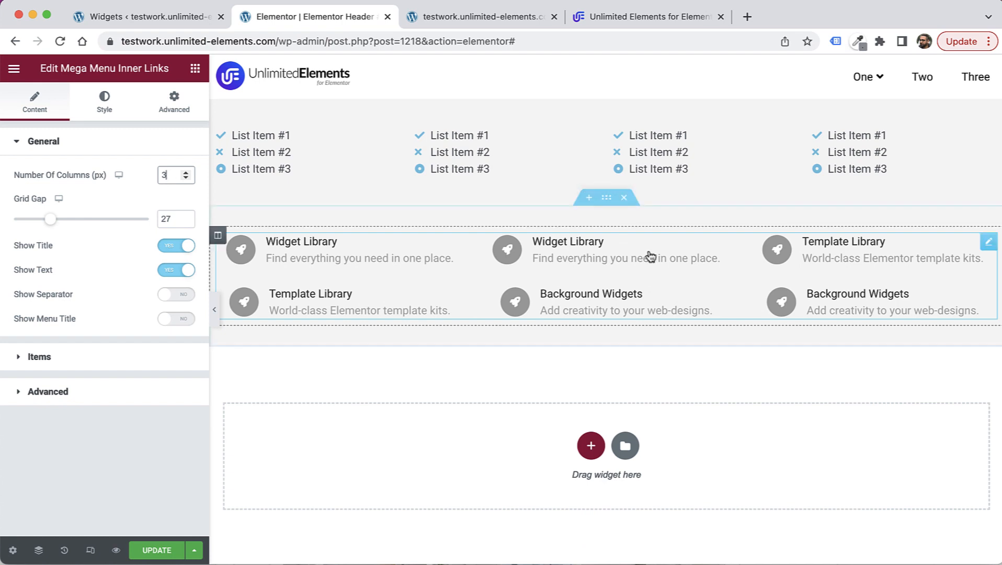
left_click(102, 112)
left_click(128, 204)
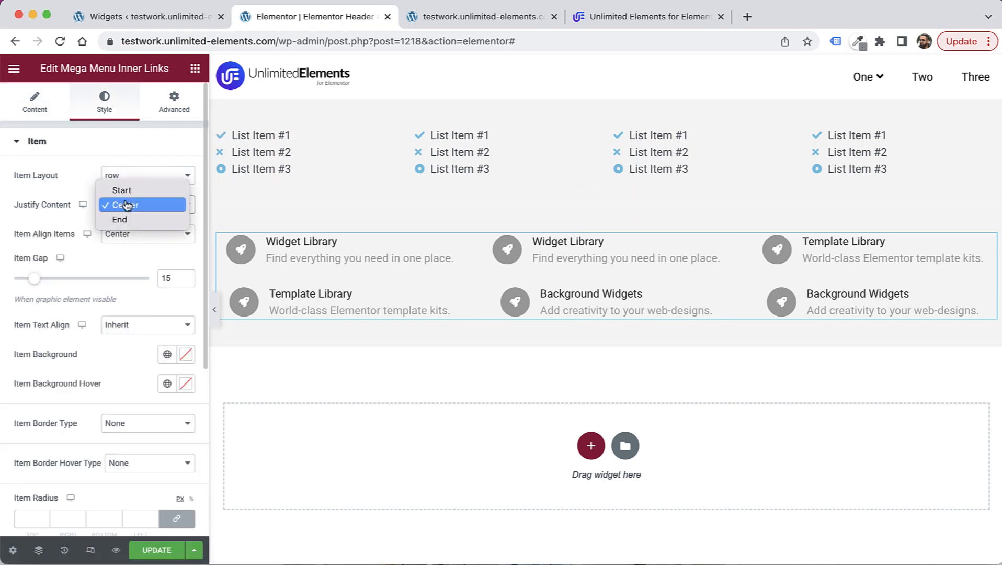
left_click(134, 192)
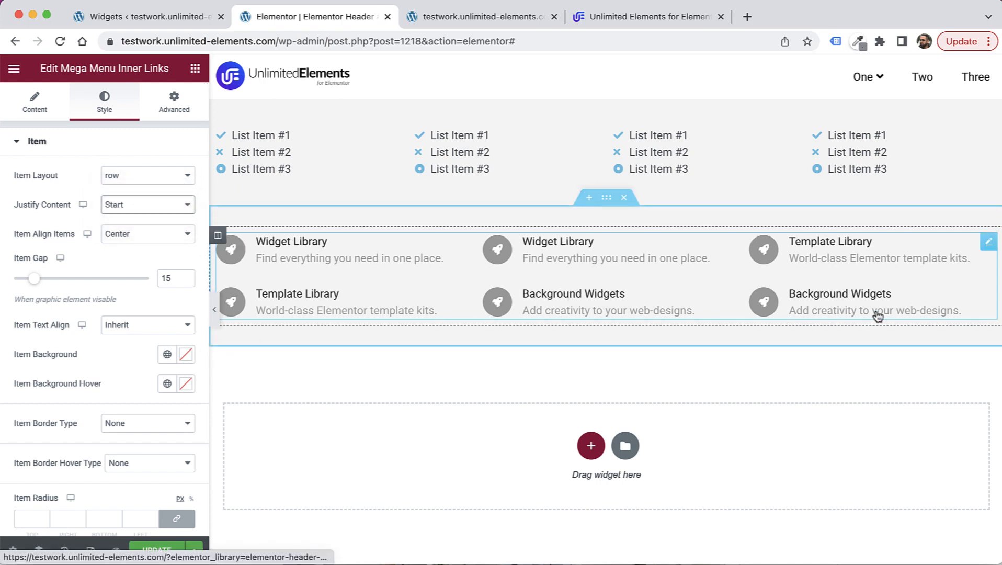
scroll(120, 450, "down", 2)
scroll(120, 451, "down", 5)
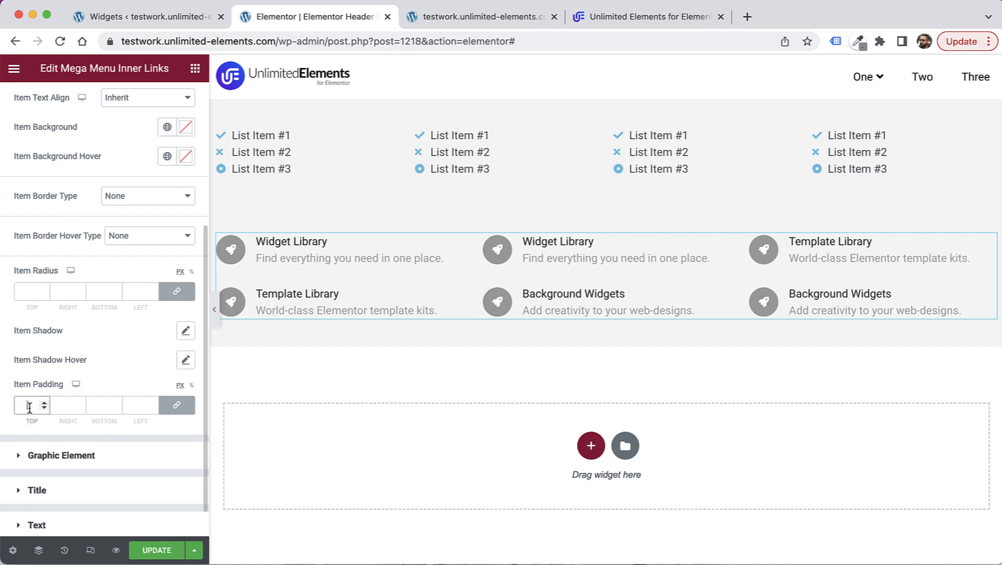
type("30")
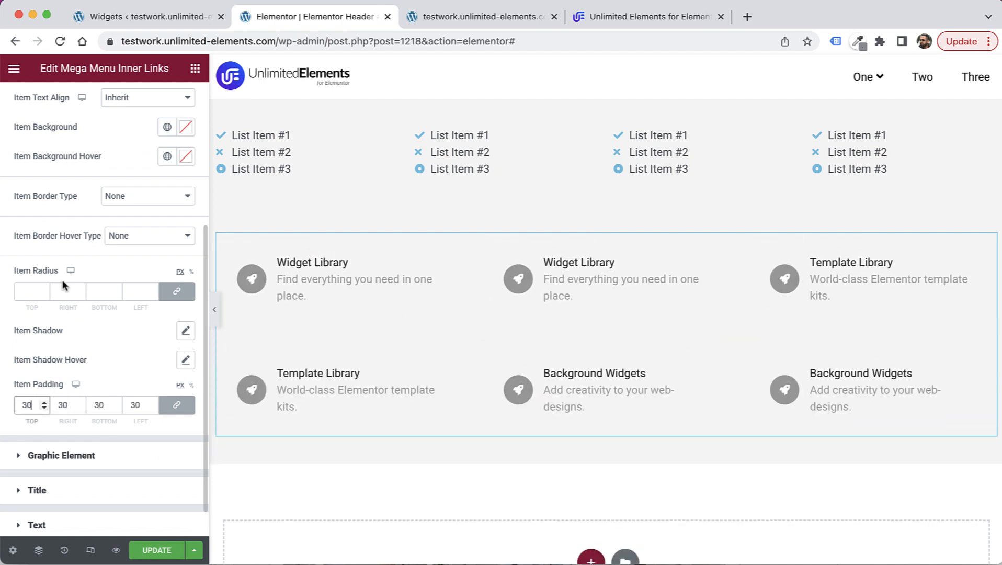
Step: Set the inner link items' hover background color to white, #FFFFFF
scroll(62, 279, "up", 3)
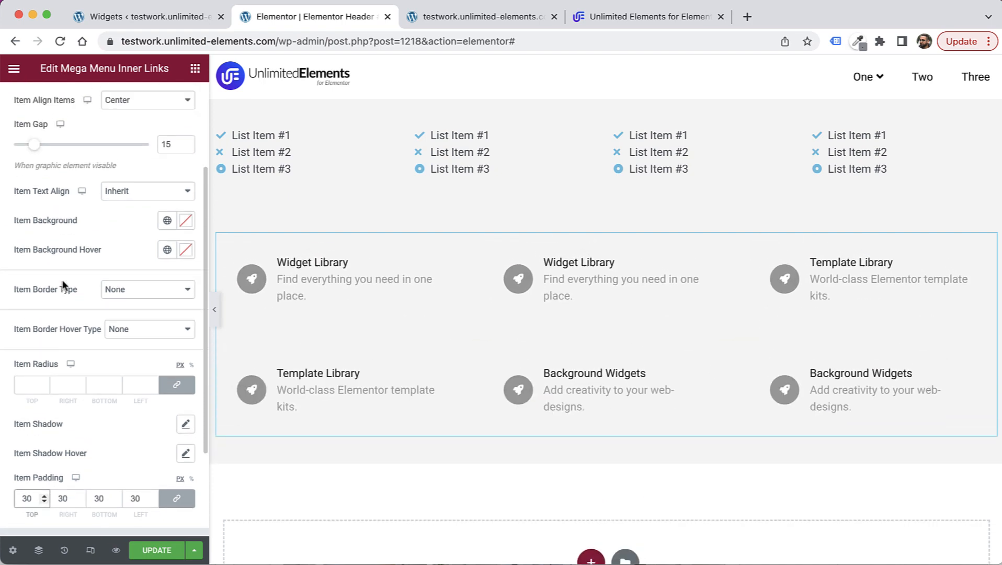
left_click(189, 251)
left_click(64, 319)
left_click_drag(64, 319, 1, 288)
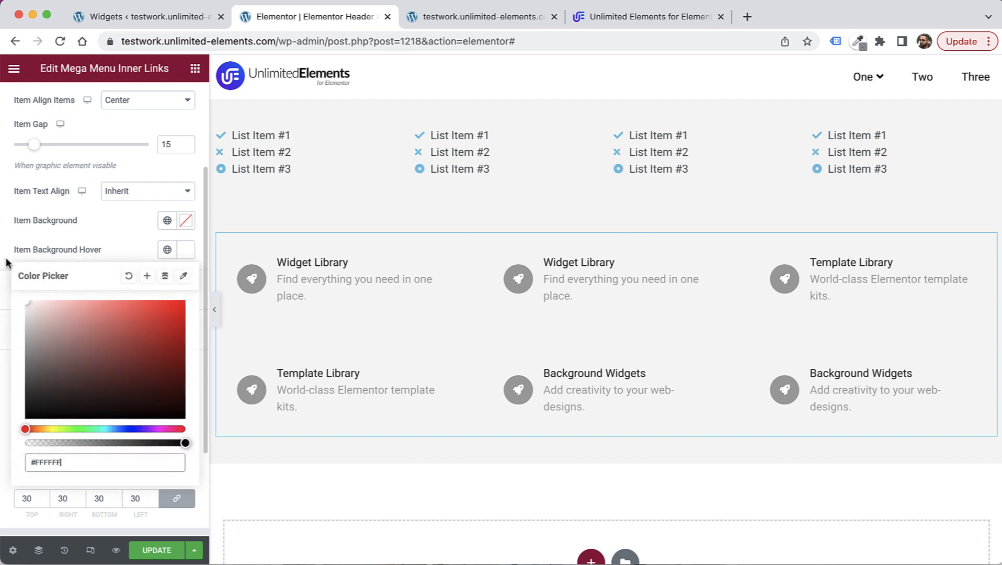
left_click(6, 239)
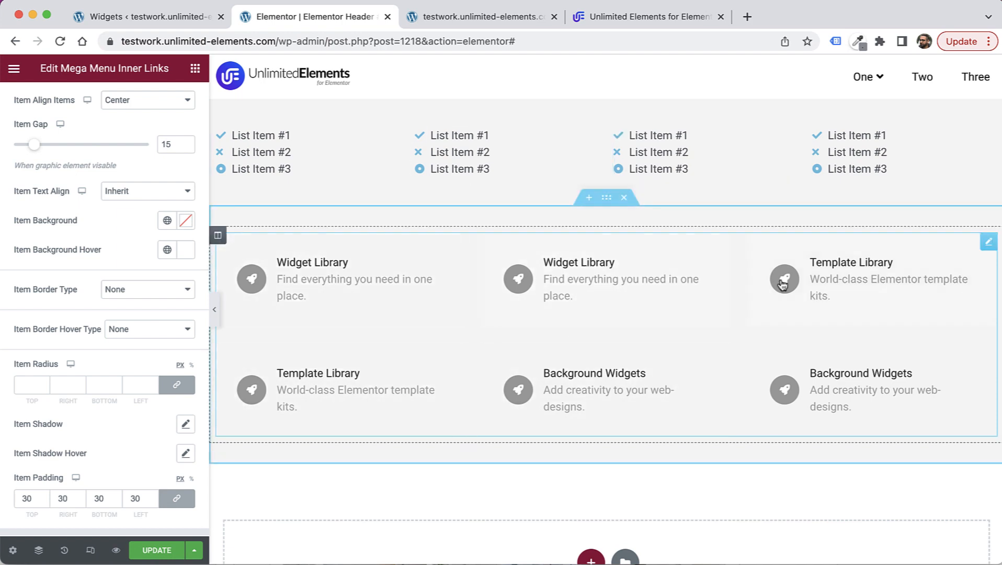
Step: Set the inner links' title typography size to 23 px
scroll(57, 125, "up", 3)
scroll(54, 121, "up", 1)
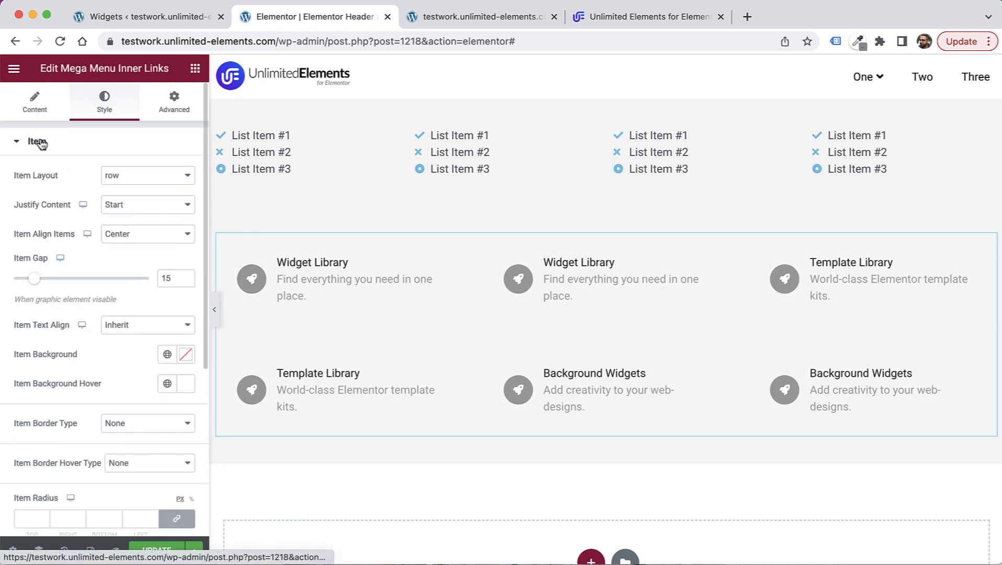
left_click(37, 140)
left_click(46, 212)
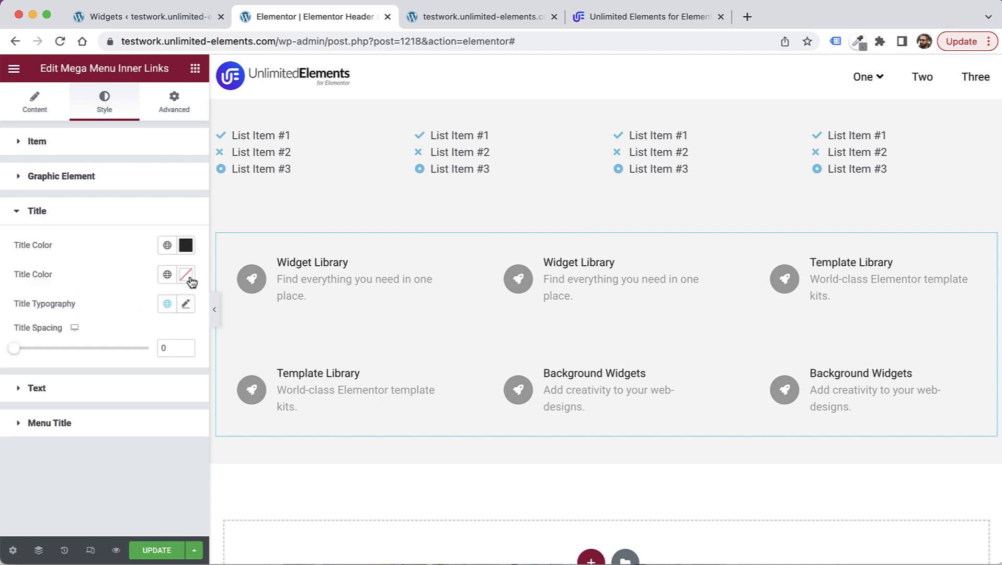
left_click(187, 305)
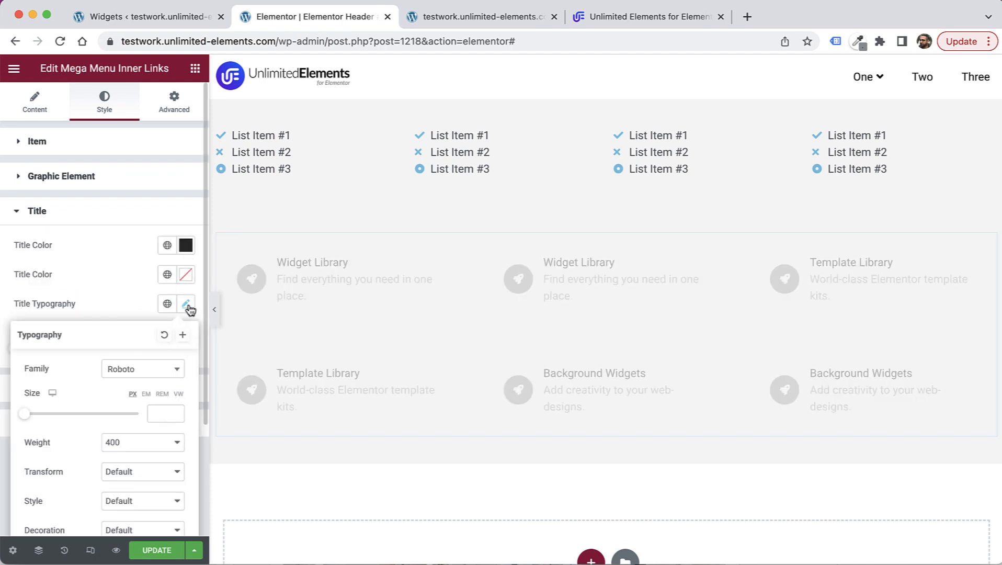
left_click(152, 410)
type("221")
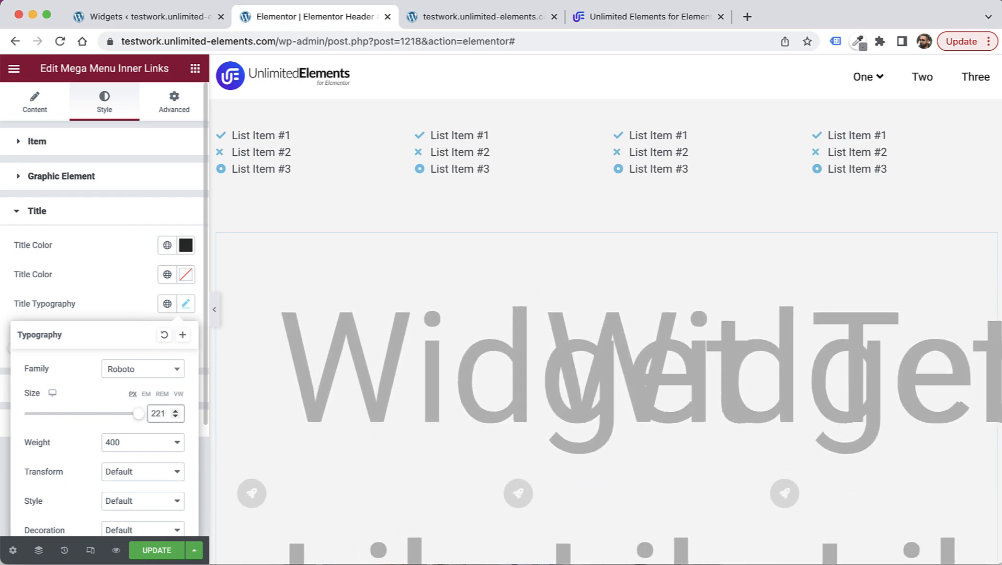
key("BackSpace")
key("BackSpace")
type("1")
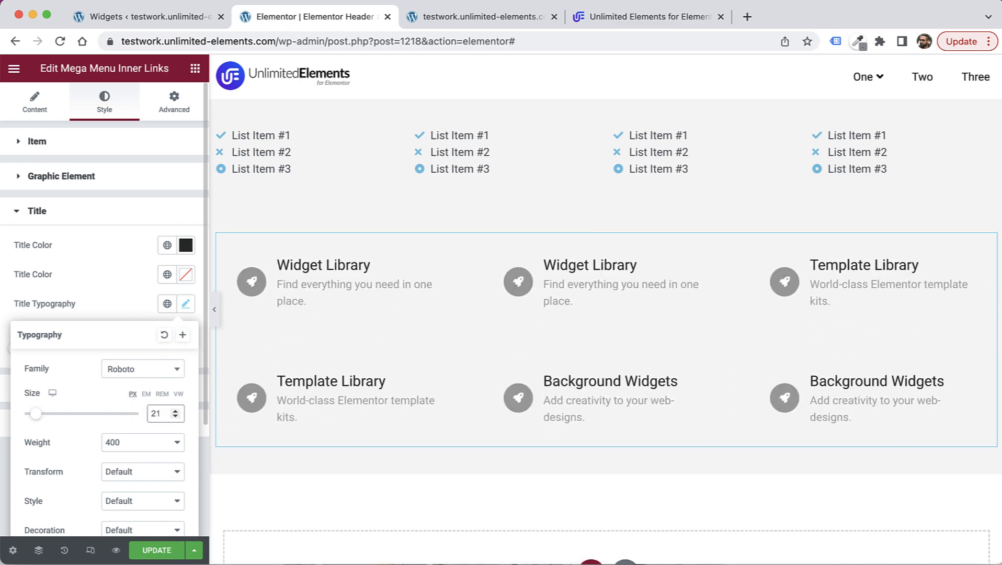
key("BackSpace")
type("3")
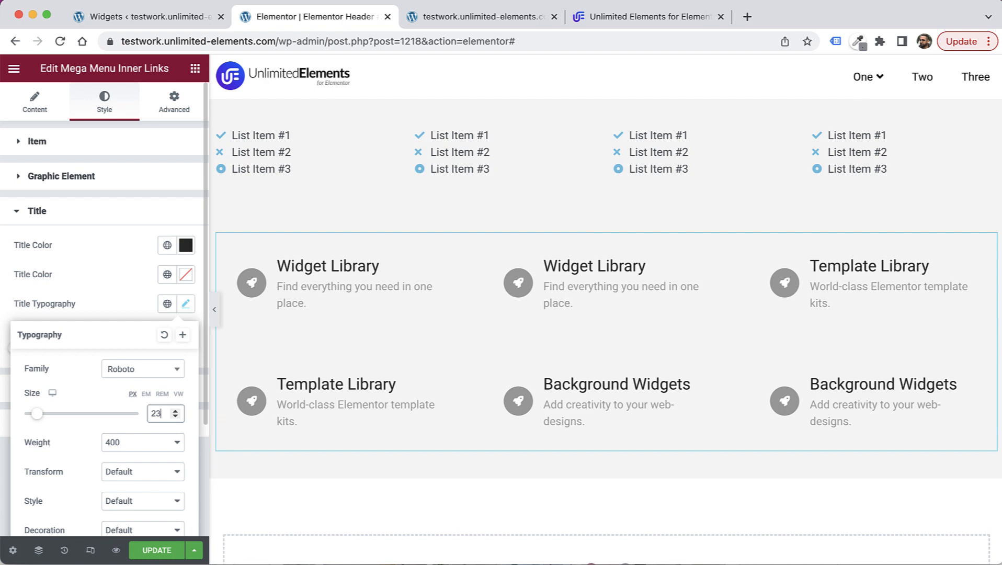
left_click(113, 267)
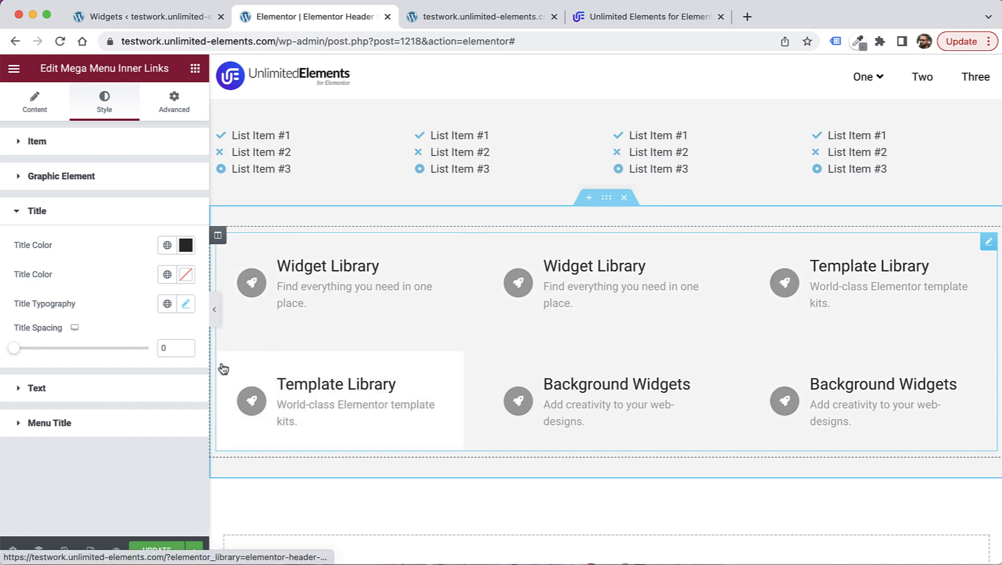
Step: Replace the icon of the first Widget Library item with the Robot icon from the icon library
left_click(35, 103)
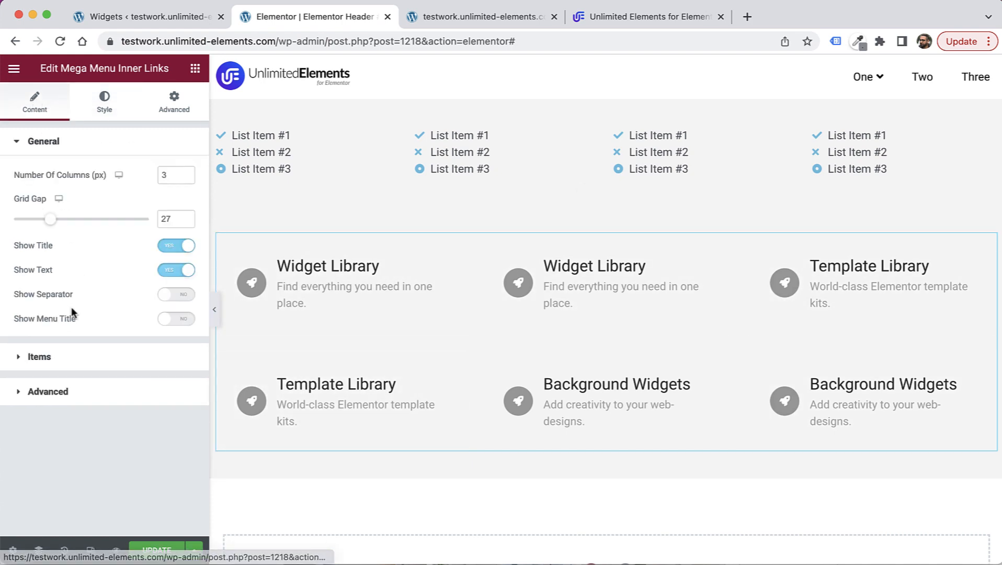
left_click(51, 354)
left_click(57, 230)
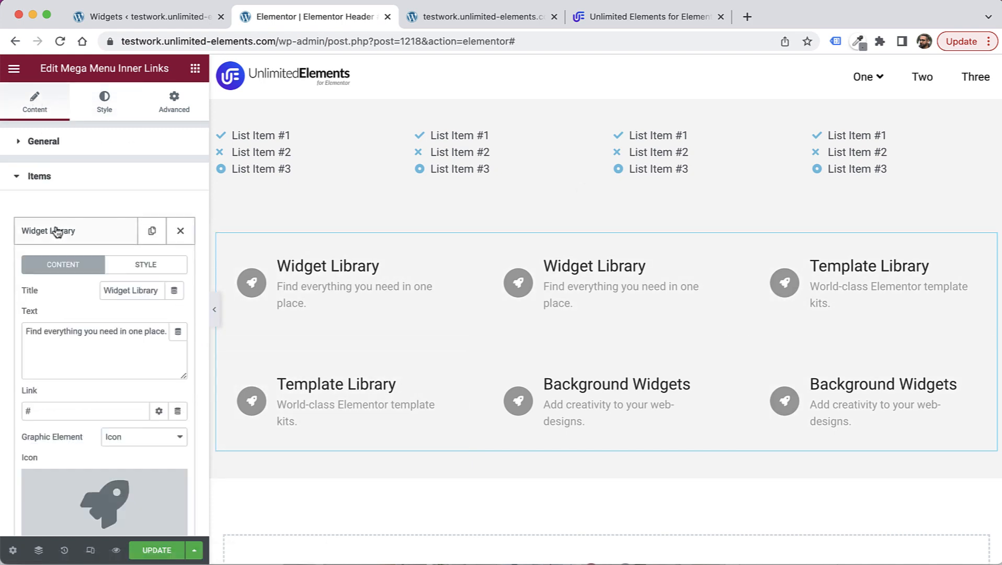
scroll(55, 225, "down", 2)
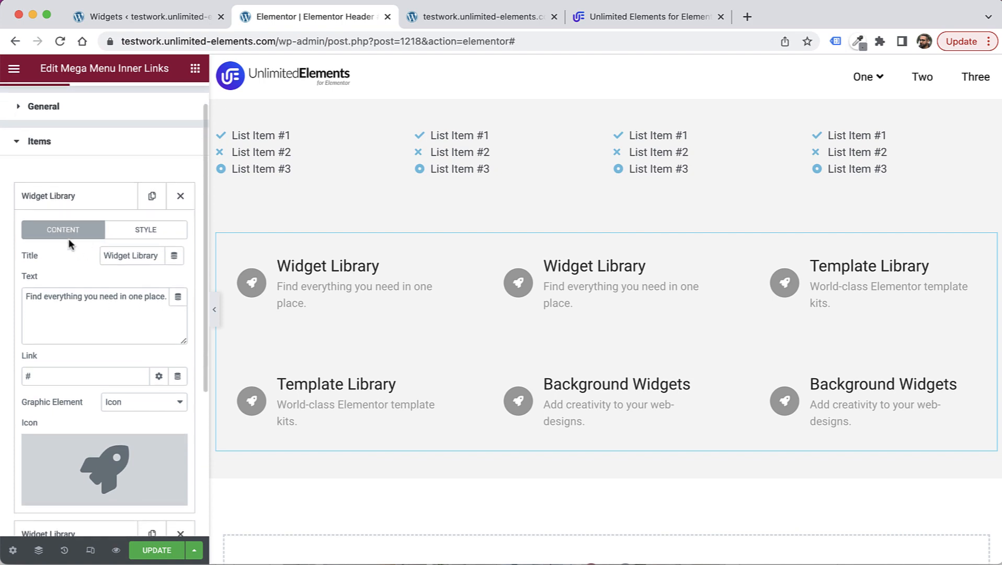
double_click(45, 376)
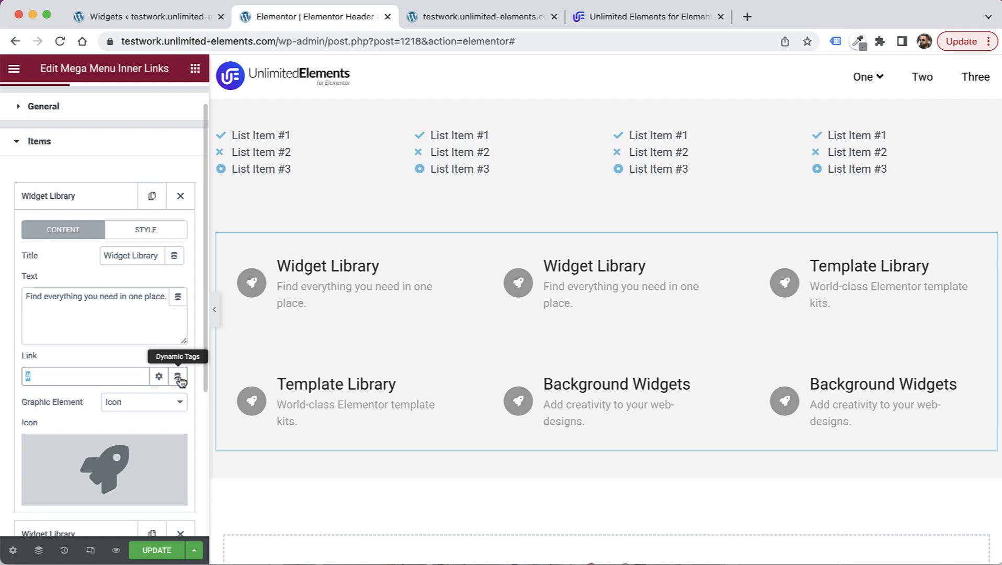
left_click(149, 403)
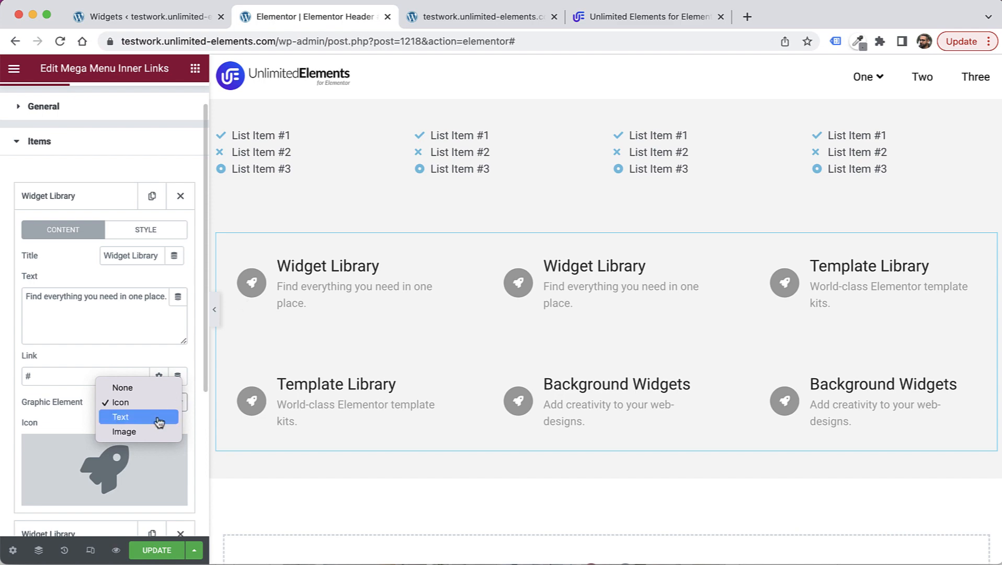
left_click(61, 358)
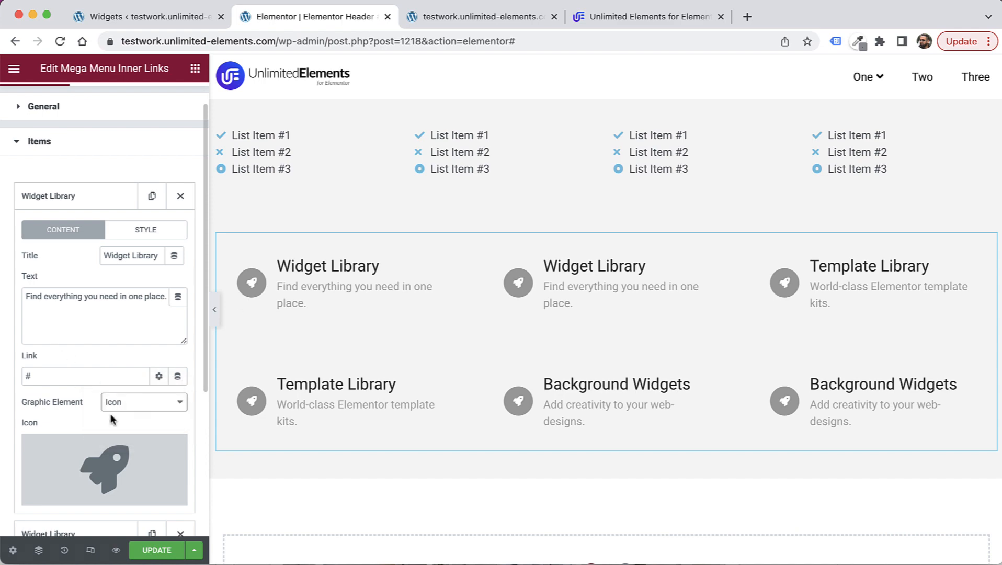
left_click(109, 460)
left_click(432, 218)
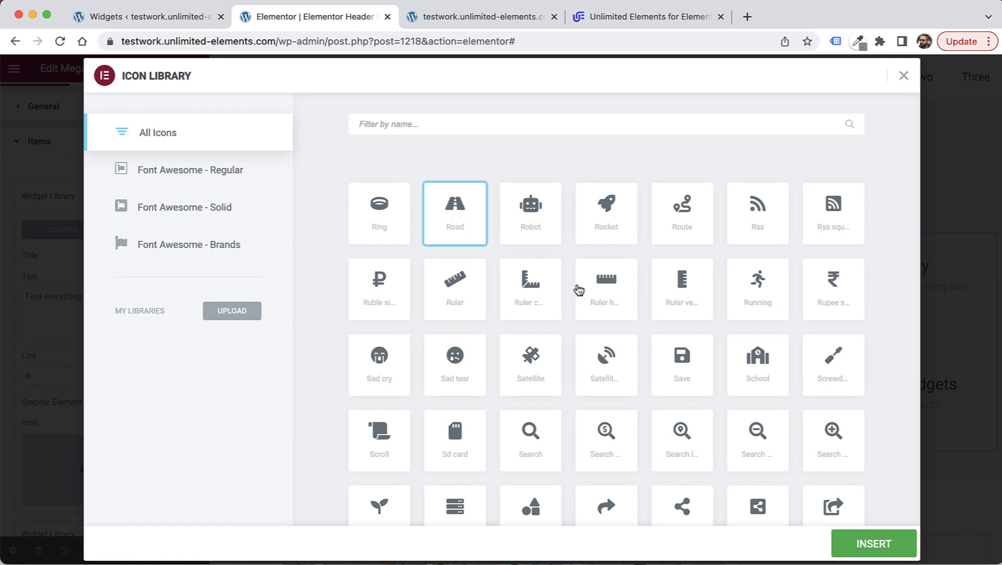
left_click(537, 230)
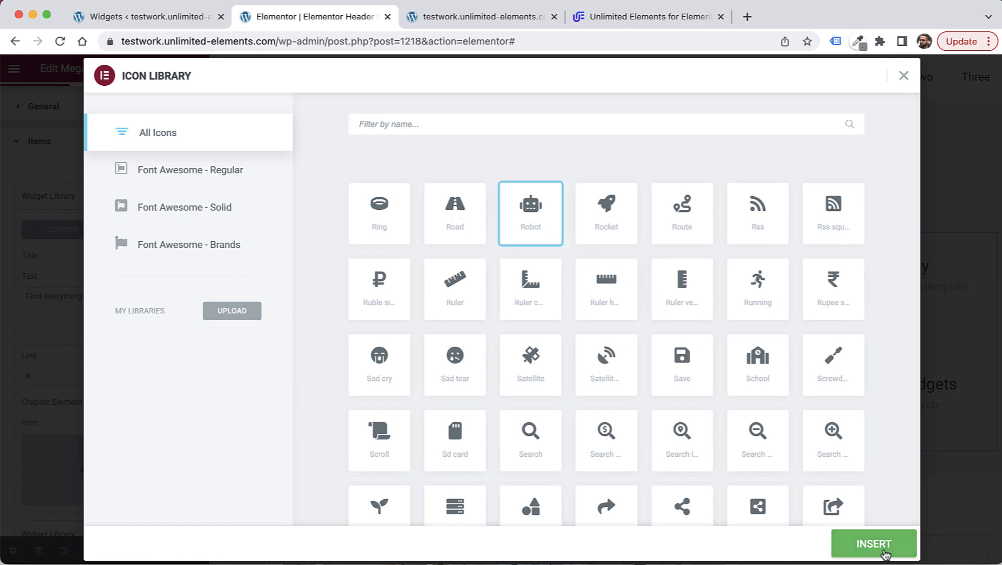
left_click(885, 543)
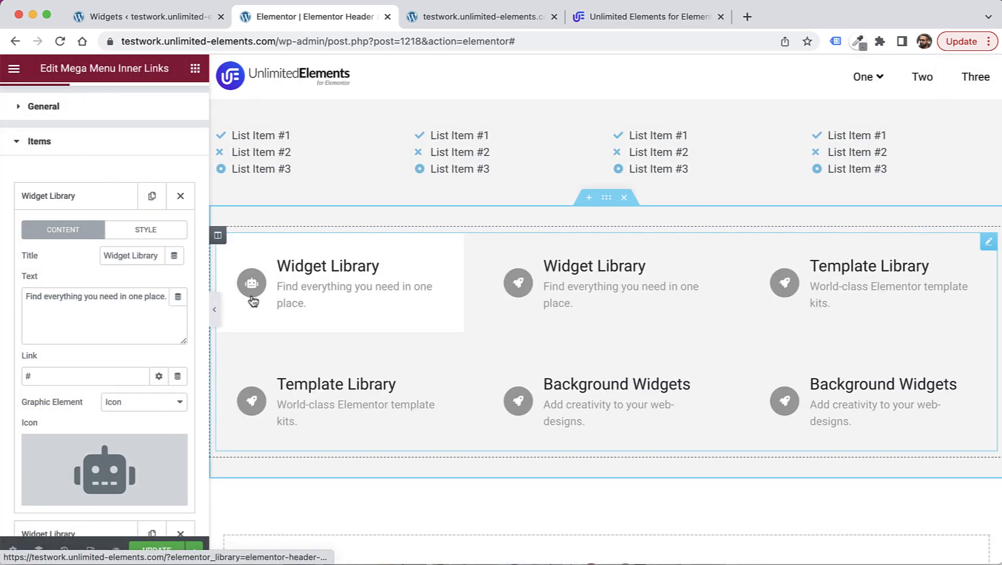
Step: Set the first Widget Library item's graphic element background to the global Accent color
left_click(135, 230)
left_click(159, 257)
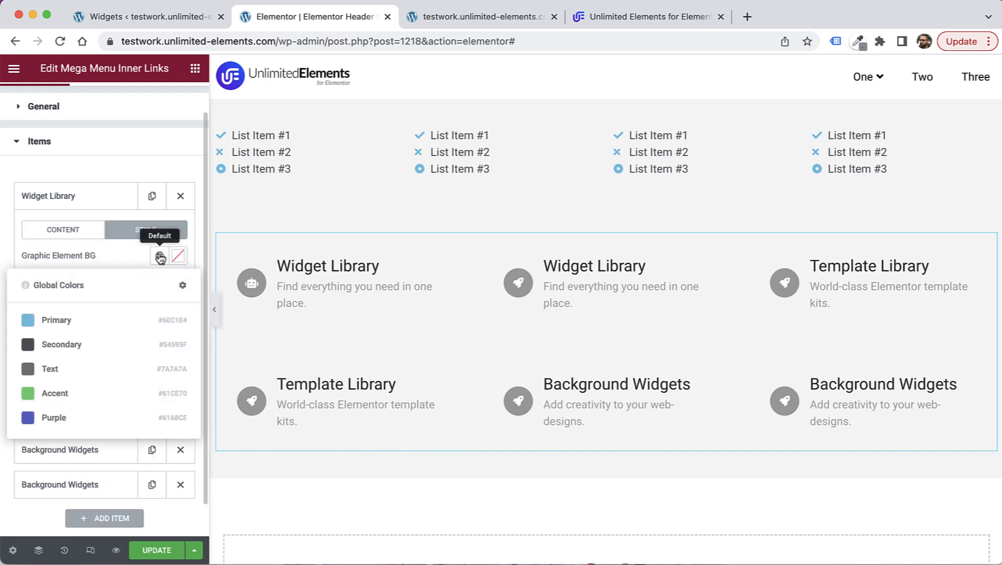
left_click(60, 392)
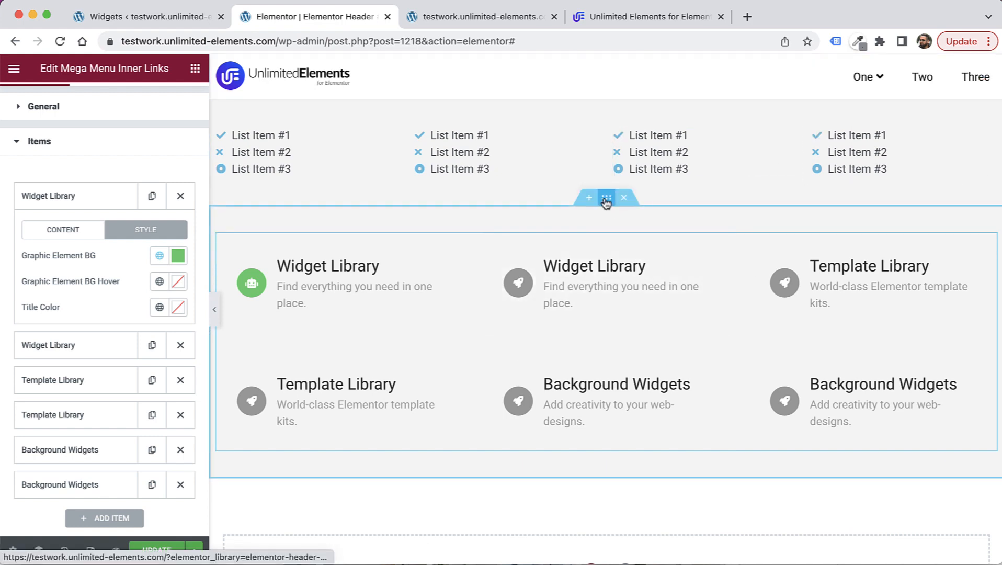
Step: Give the section containing the inner links the CSS ID "two"
left_click(606, 198)
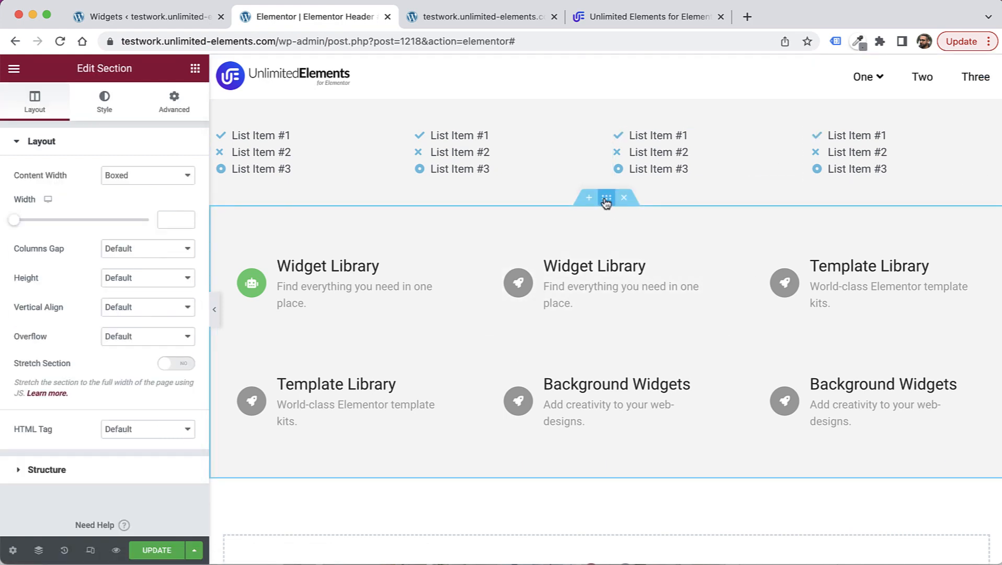
left_click(170, 112)
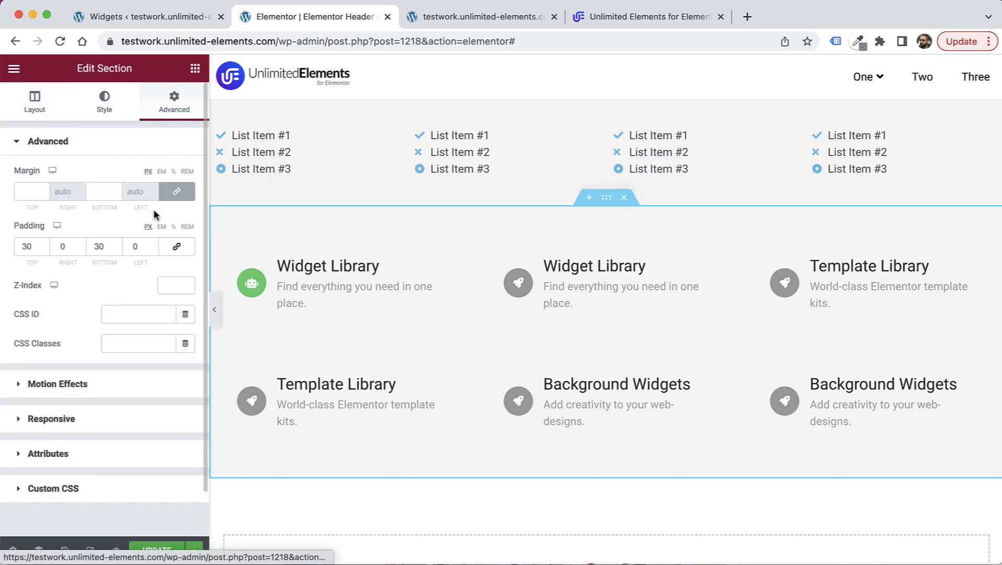
left_click(122, 313)
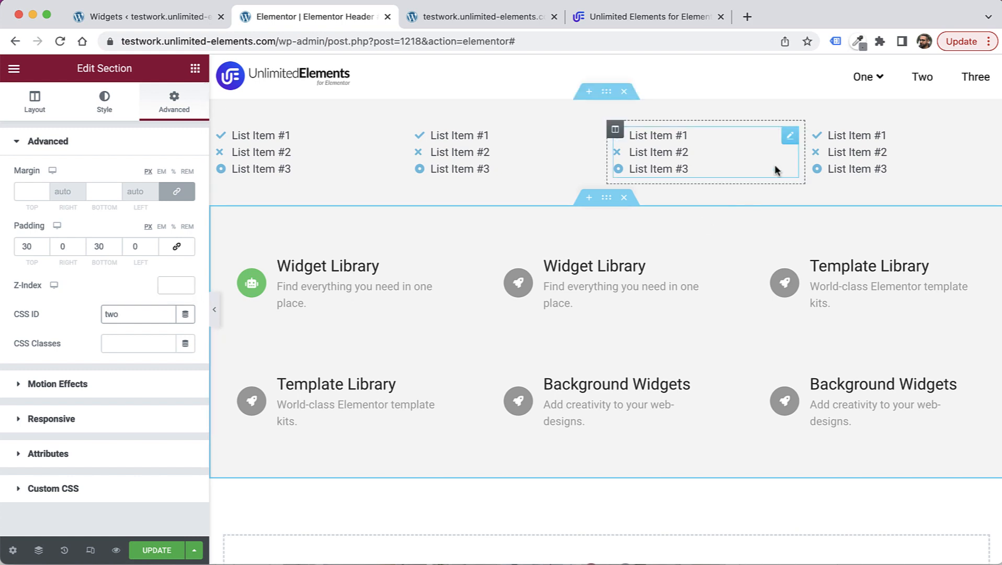
Step: Assign the section ID "two" to the Mega Menu's menu item Two
left_click(891, 81)
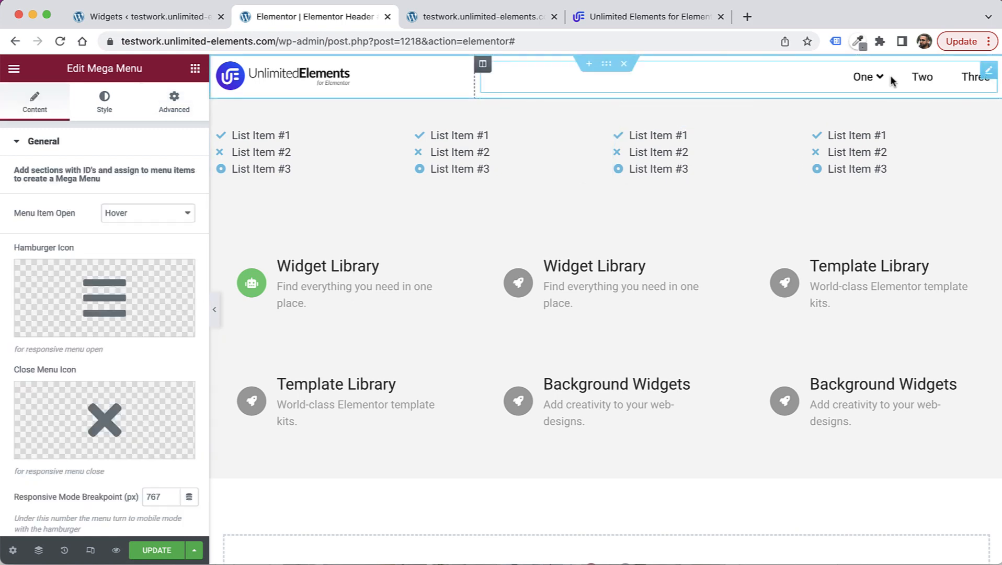
left_click(46, 149)
left_click(62, 352)
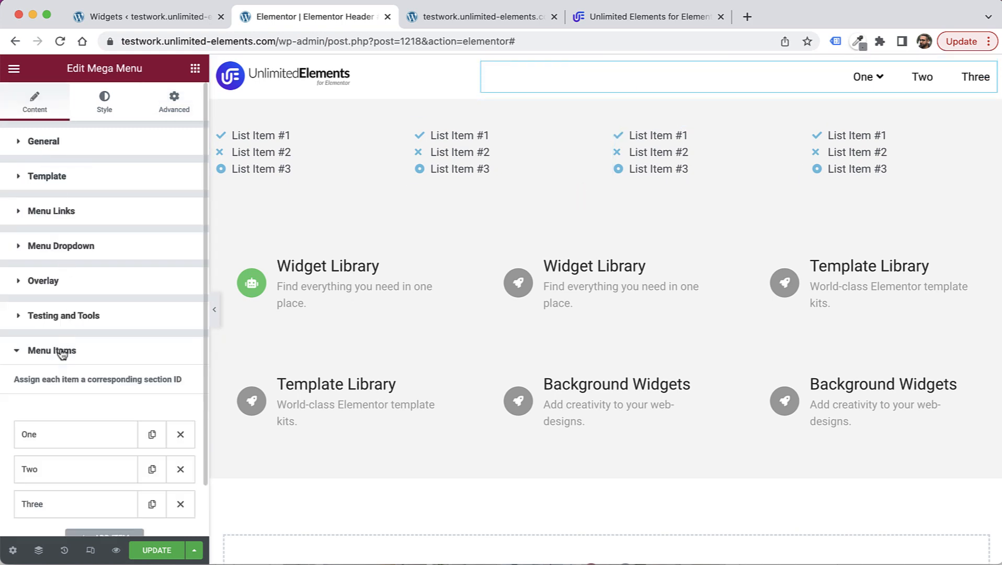
scroll(60, 351, "down", 2)
left_click(60, 425)
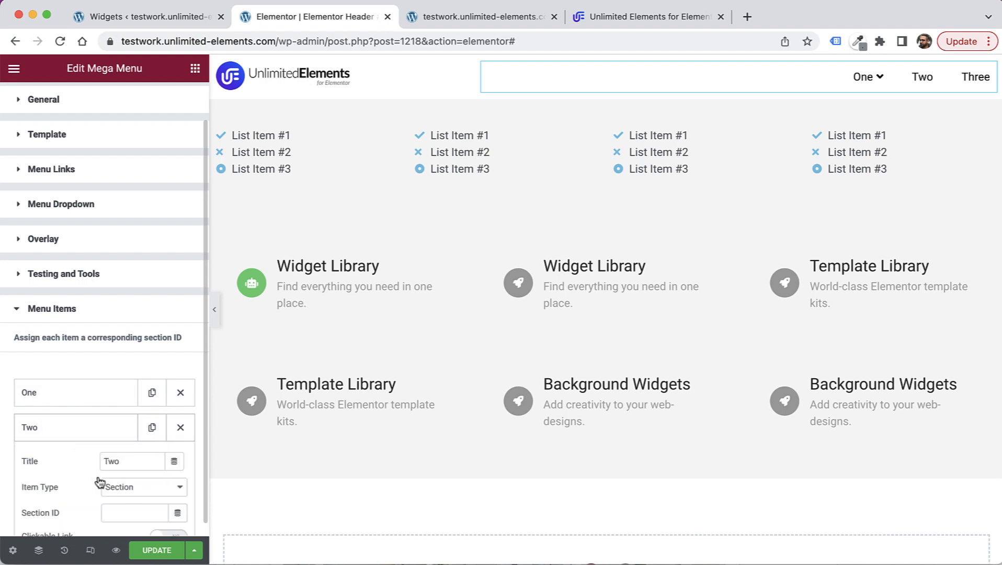
left_click(108, 512)
type("two")
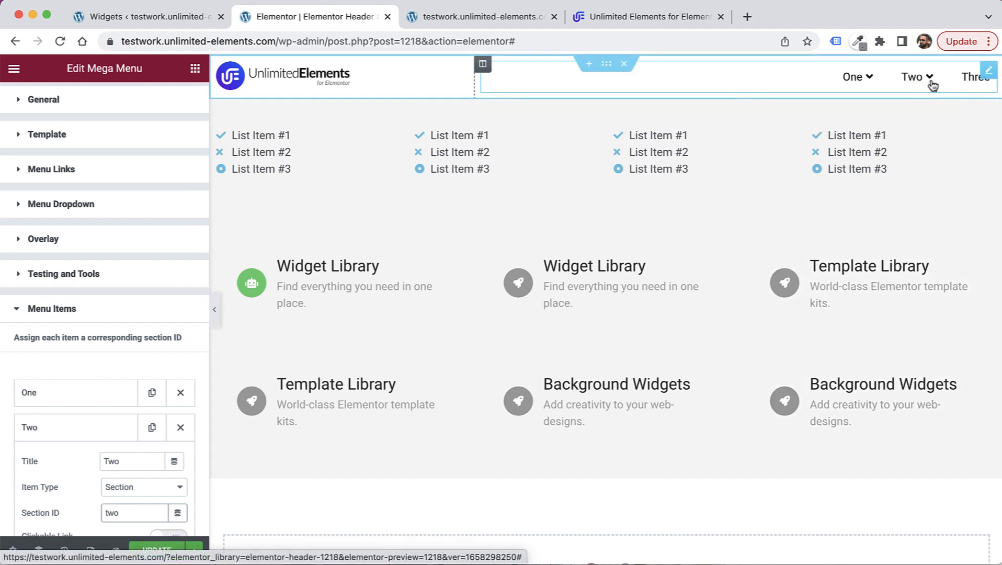
Step: Update the header template, then switch to the live site and reload its page
left_click(157, 550)
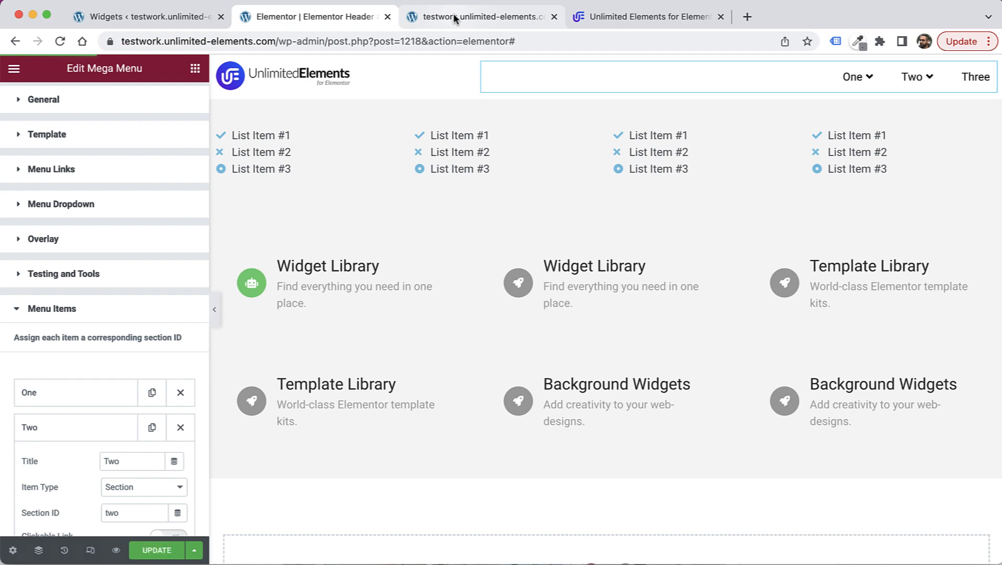
left_click(454, 15)
left_click(59, 40)
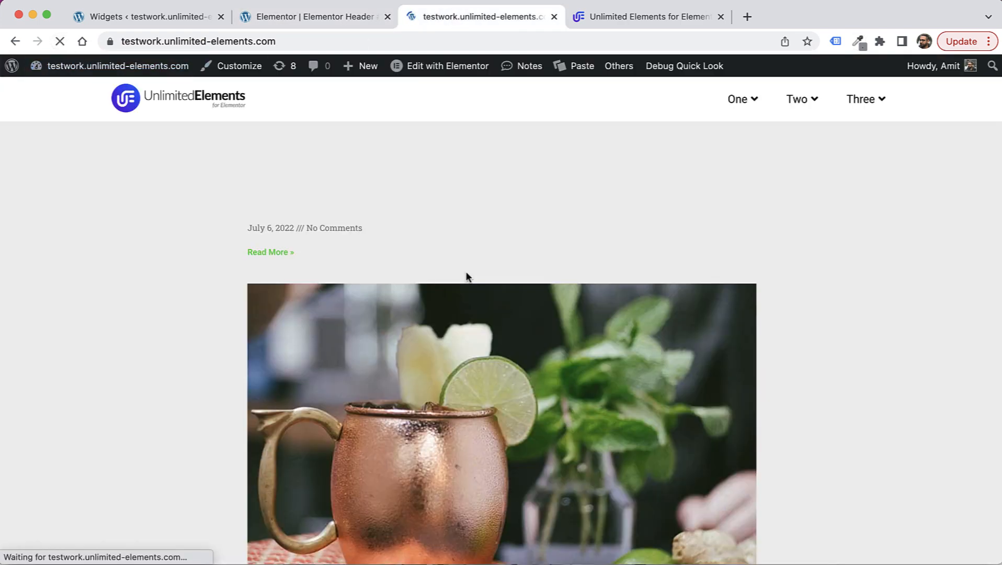
Step: Check the dropdown sections of menu items Two and One on the live page
mouse_move(823, 105)
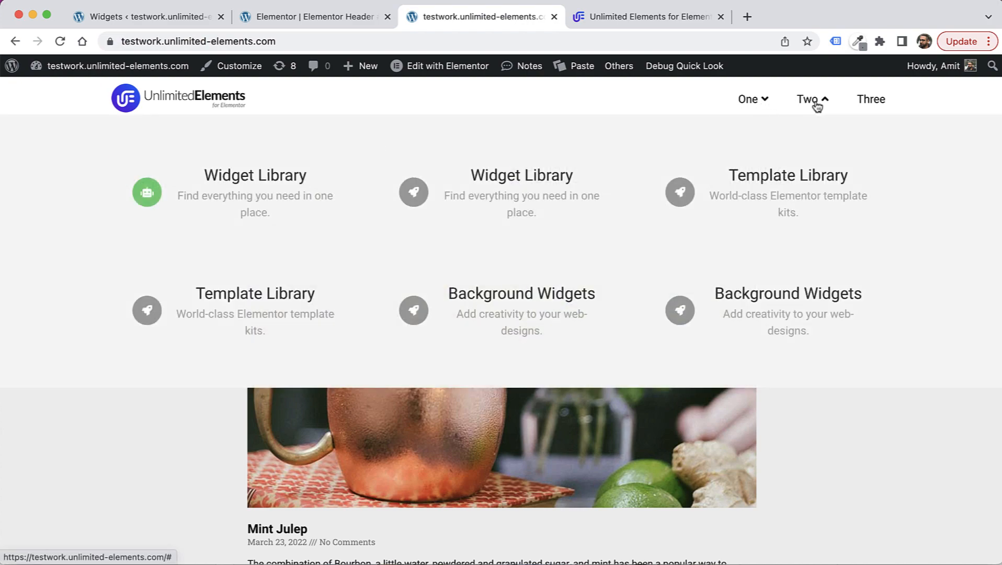
mouse_move(762, 106)
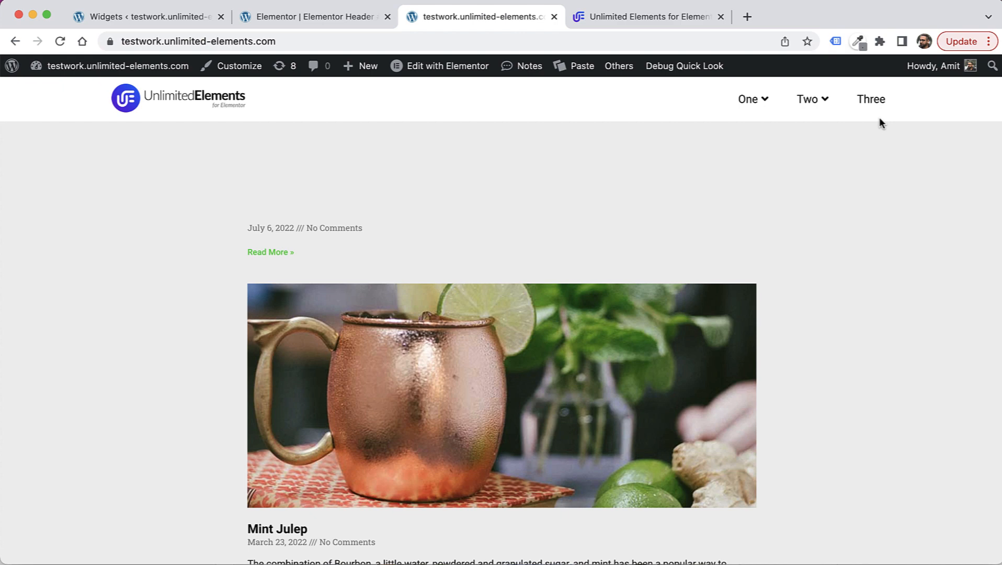
Step: Search the Unlimited Elements website for "mega me" and open the Mega Menu Inner Links widget page
left_click(634, 22)
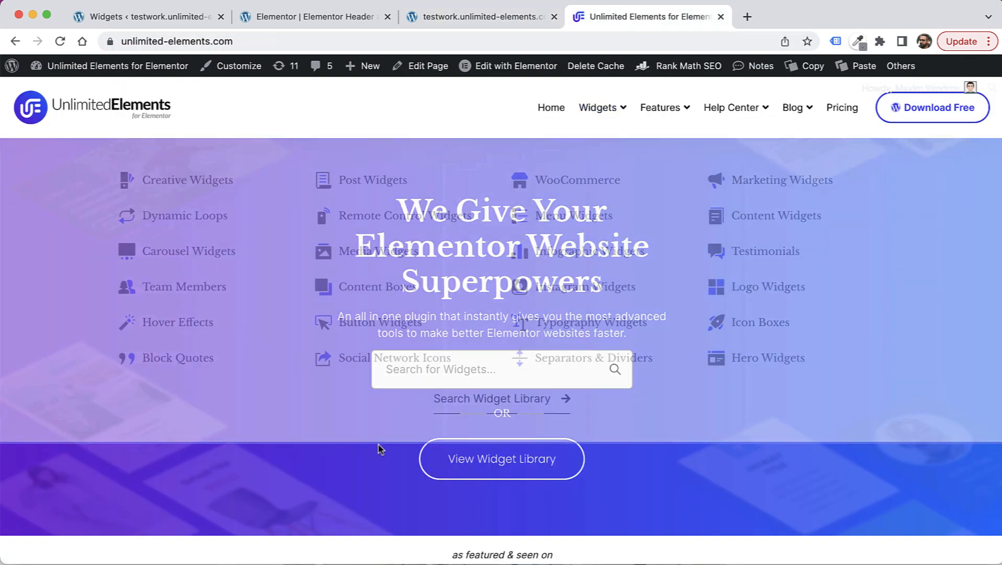
left_click(505, 366)
type("e")
key("BackSpace")
type("meg")
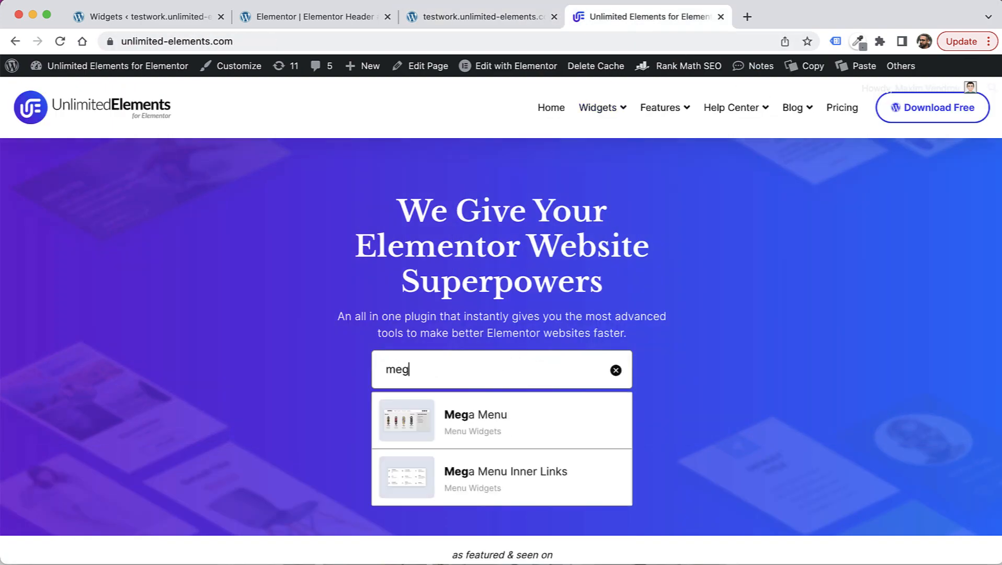
type("a me")
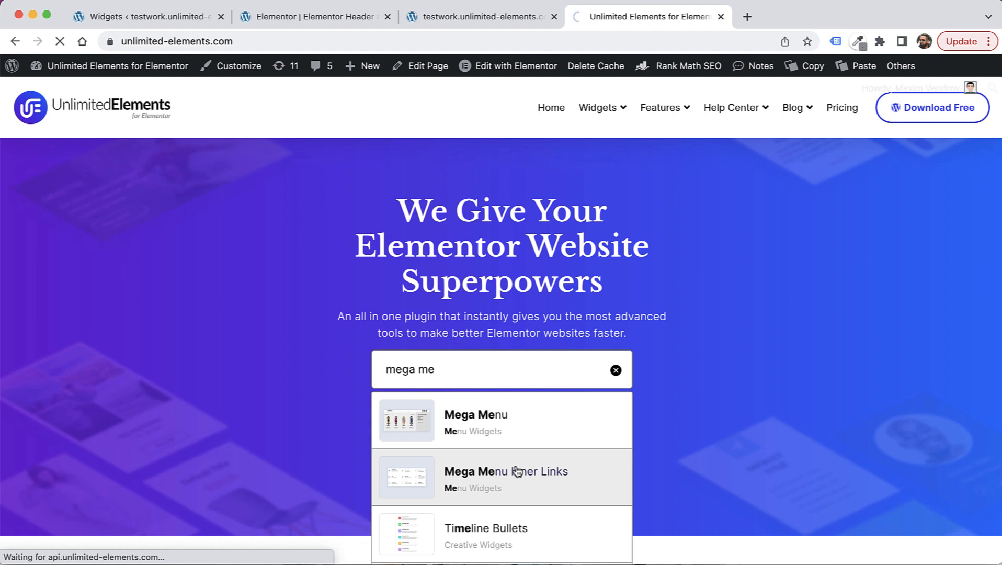
left_click(517, 471)
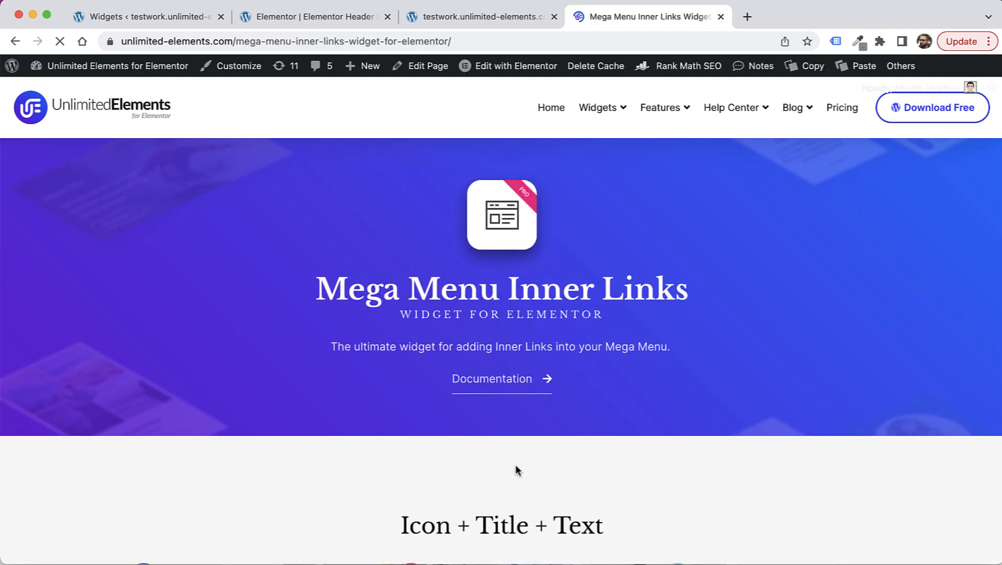
Step: Copy the "Custom Icon + Title" demo section from the Mega Menu Inner Links widget page
scroll(816, 301, "down", 5)
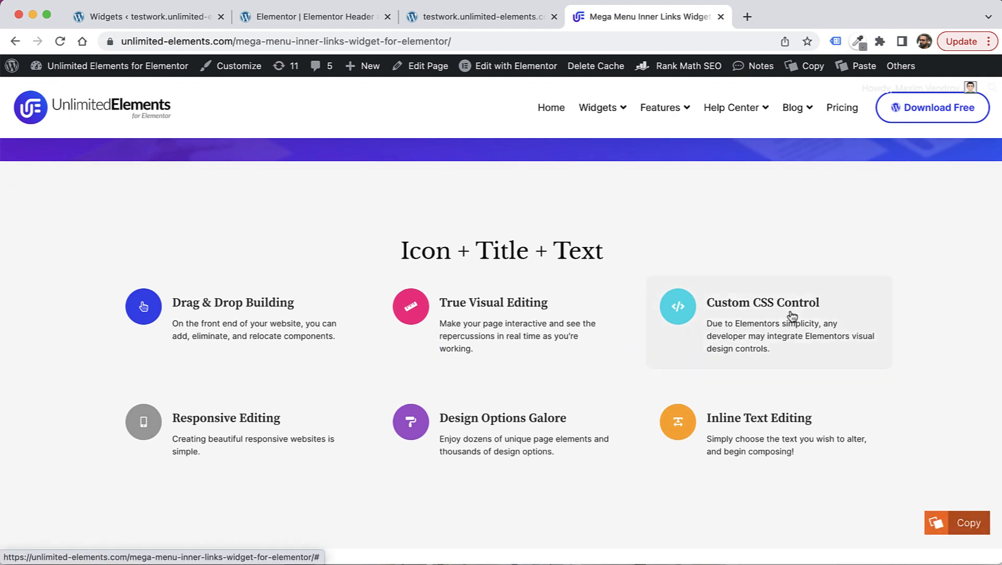
scroll(793, 314, "down", 18)
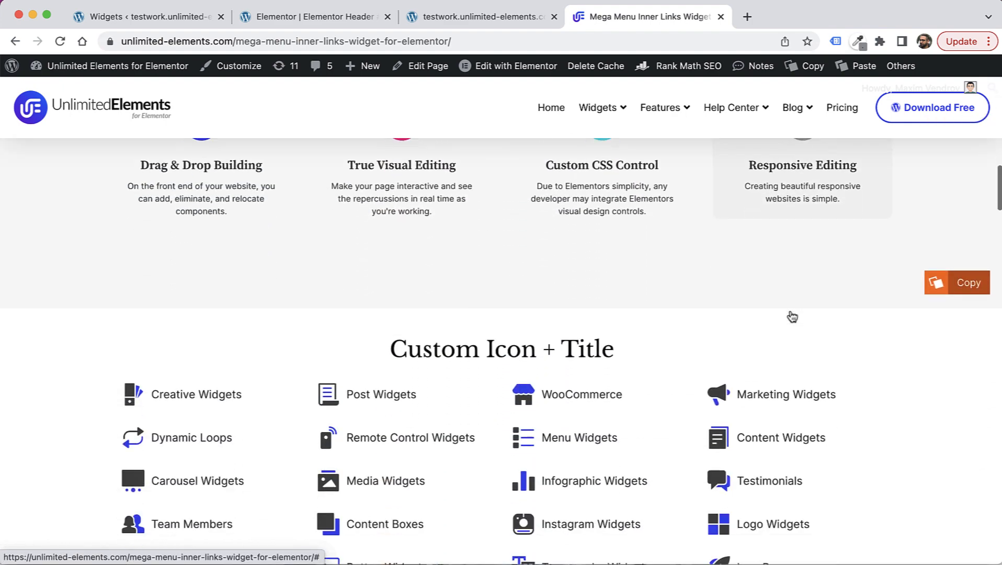
scroll(792, 316, "down", 3)
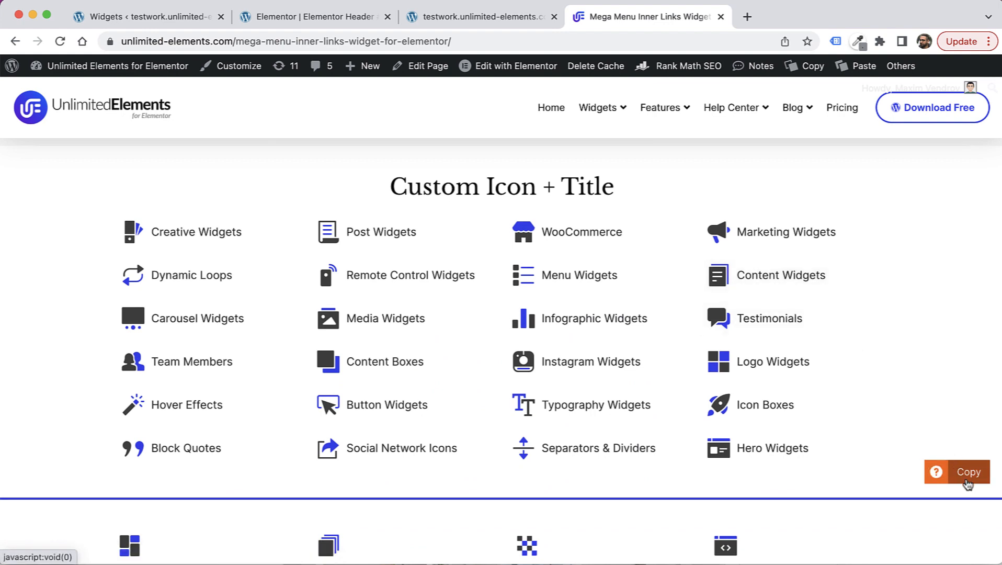
left_click(976, 476)
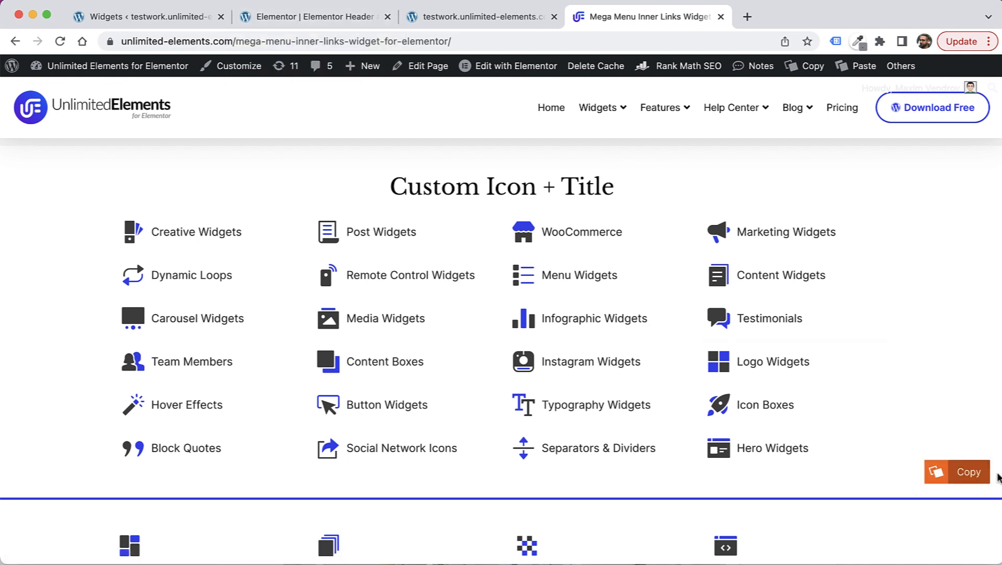
Step: Return to the header template in the Elementor editor and open its front-end preview
left_click(334, 18)
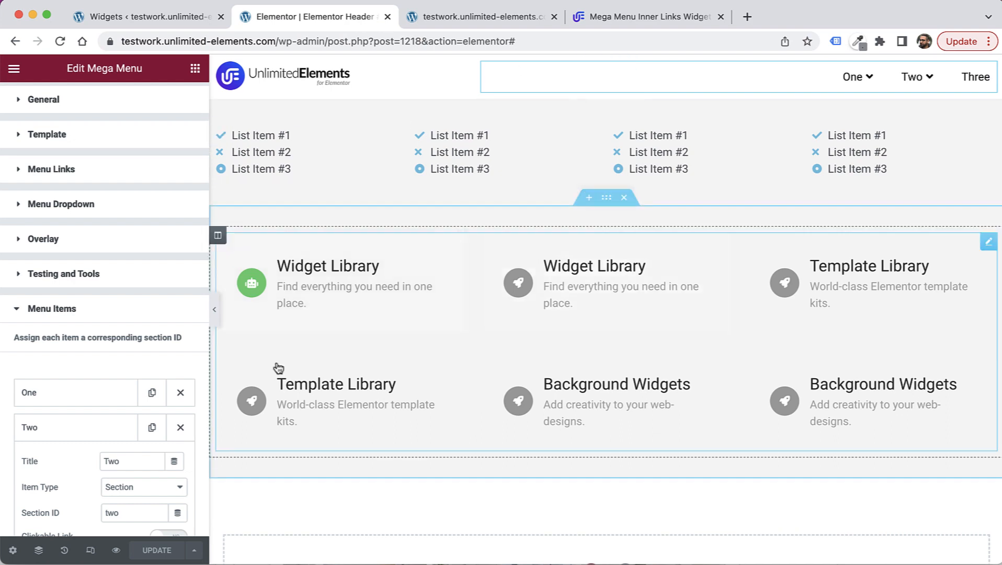
mouse_move(118, 549)
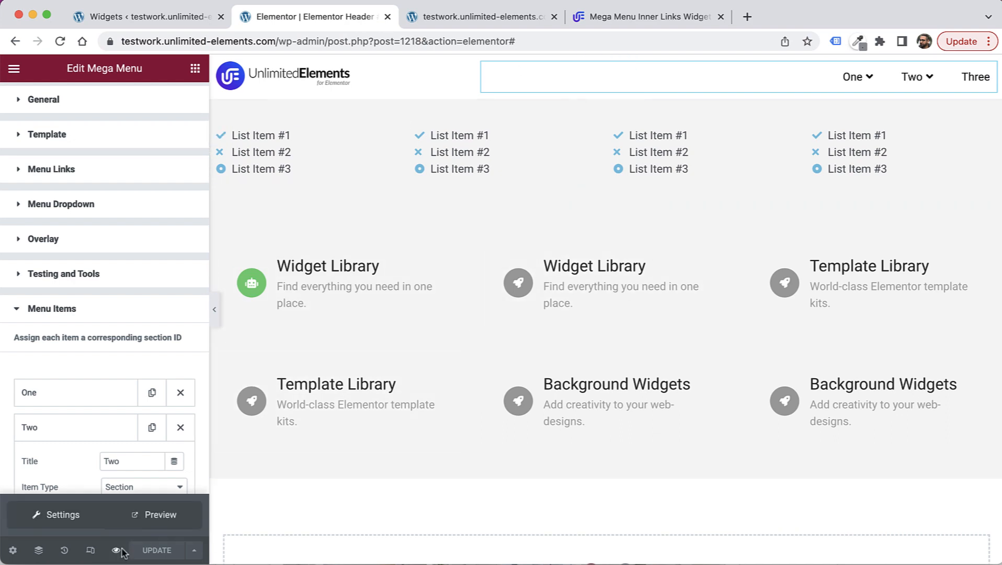
left_click(162, 520)
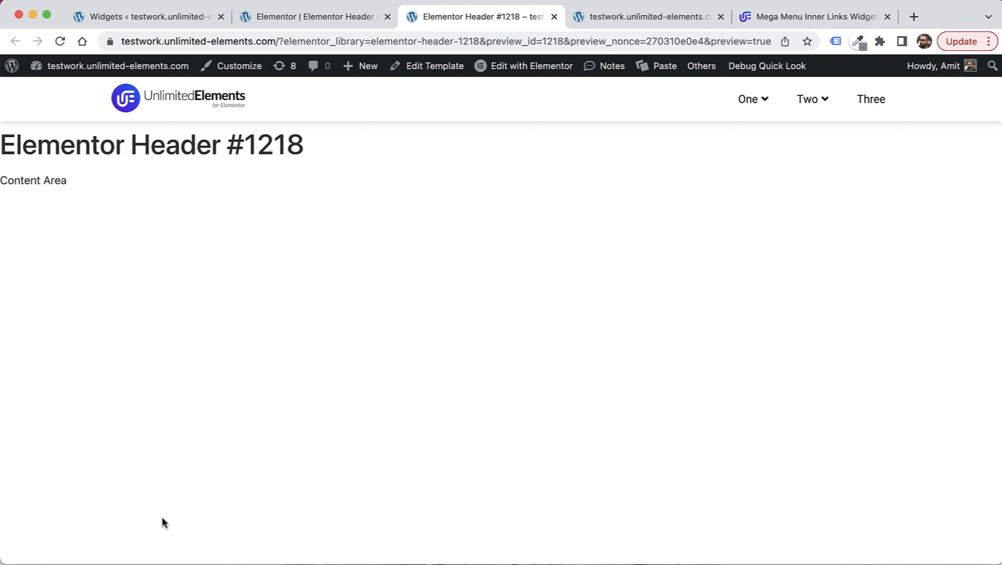
Step: Paste the copied section directly below the logo and menu section of the previewed header template
left_click(669, 67)
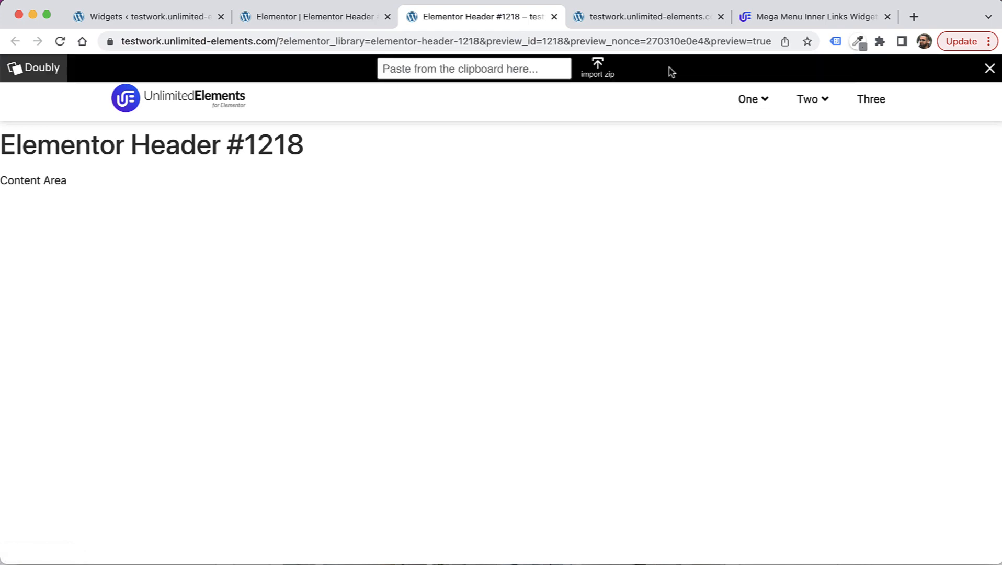
right_click(560, 69)
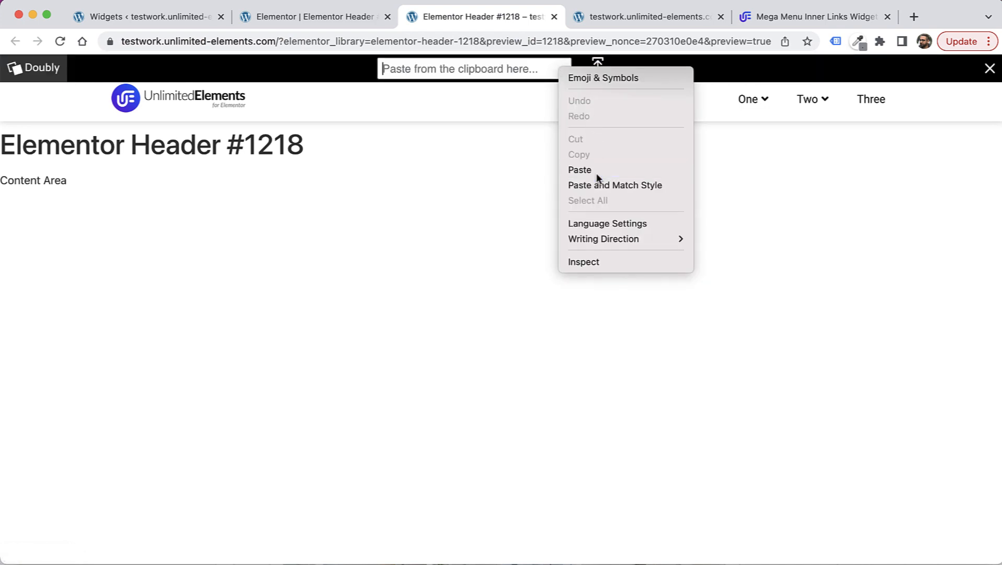
left_click(579, 170)
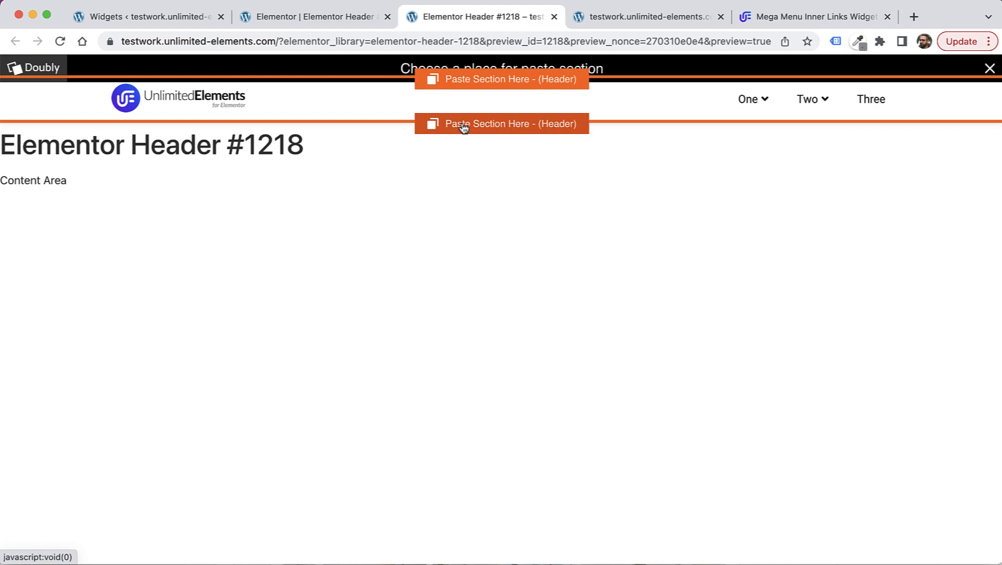
left_click(534, 127)
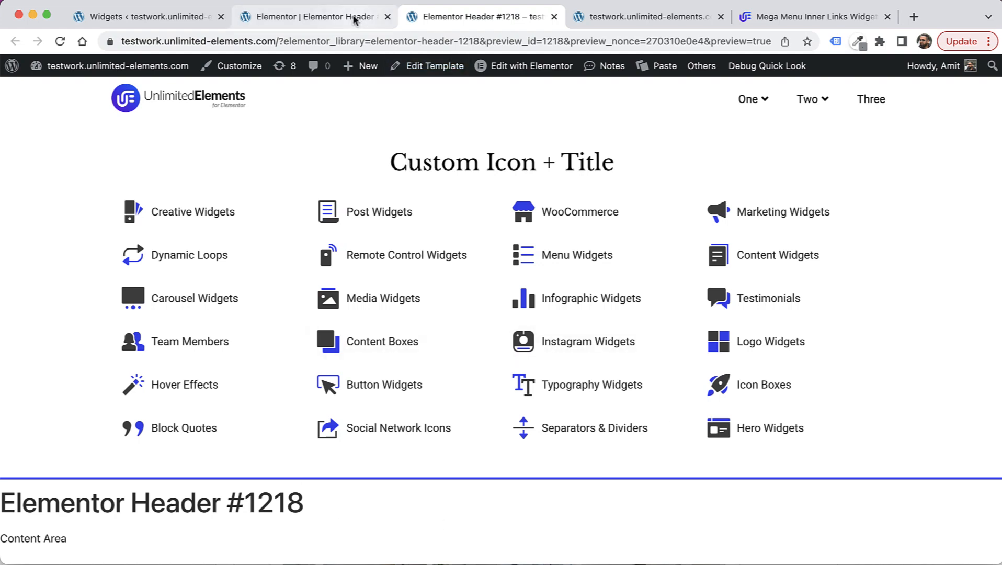
Step: Reload the header template in the Elementor editor and move the "Custom Icon + Title" section below the Widget Library inner links section
left_click(553, 16)
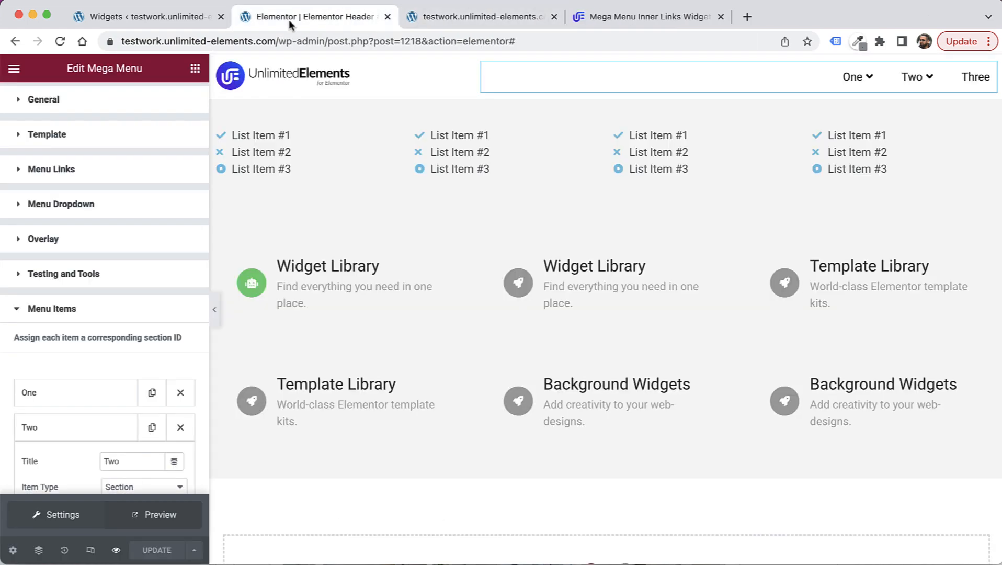
left_click(61, 42)
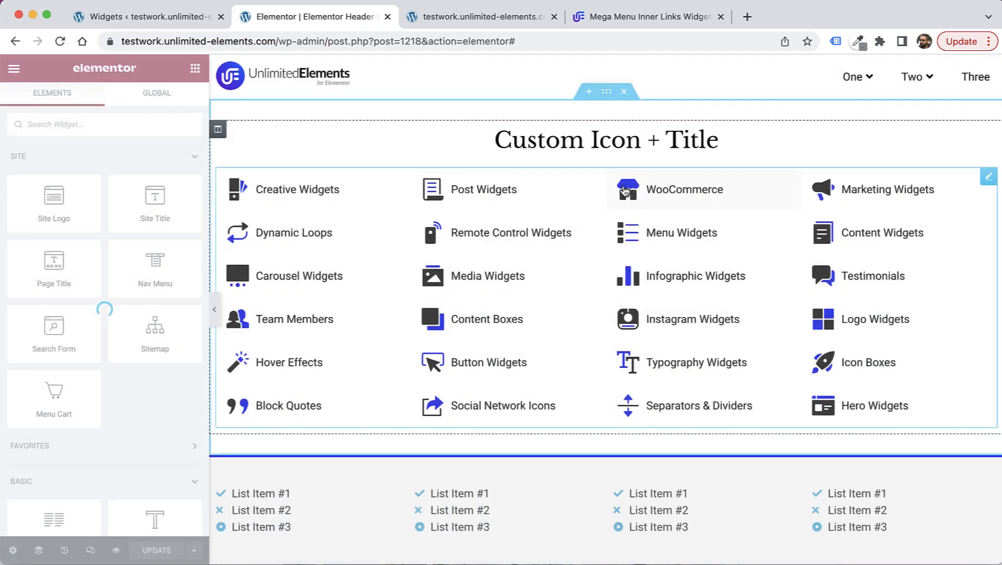
left_click_drag(607, 93, 613, 500)
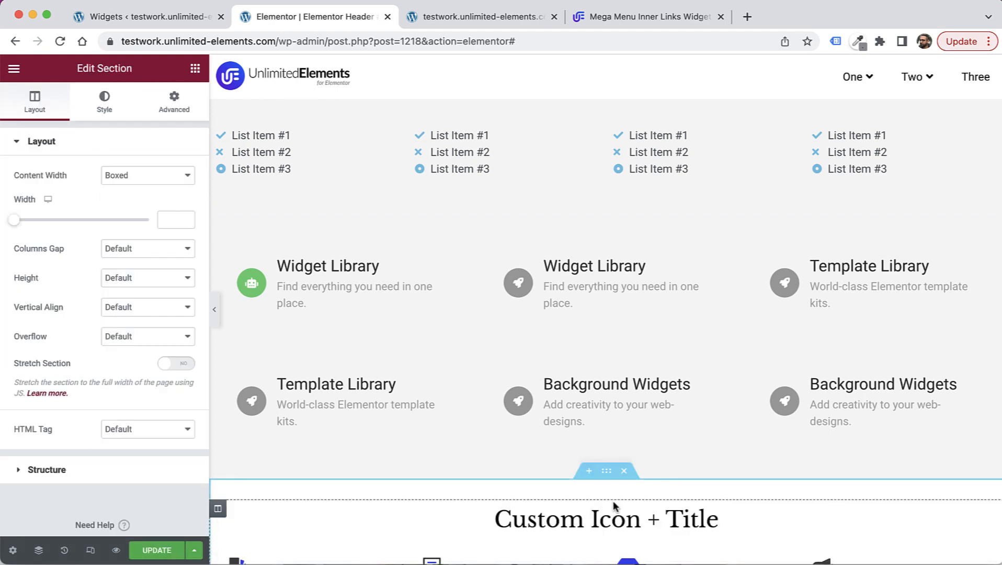
Step: Give the "Custom Icon + Title" section the CSS ID "three"
scroll(613, 501, "down", 10)
scroll(286, 194, "up", 3)
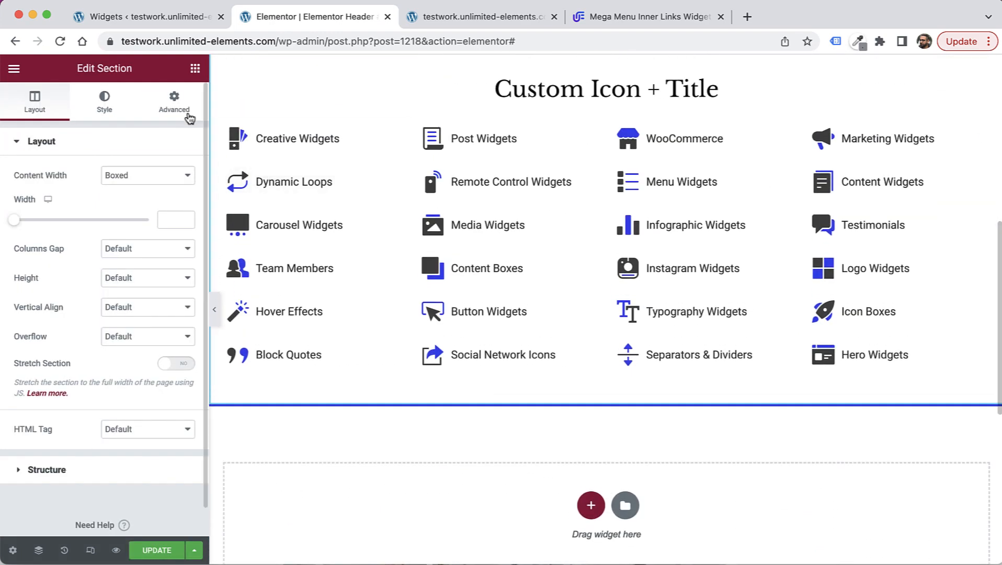
left_click(181, 105)
left_click(138, 314)
type("th")
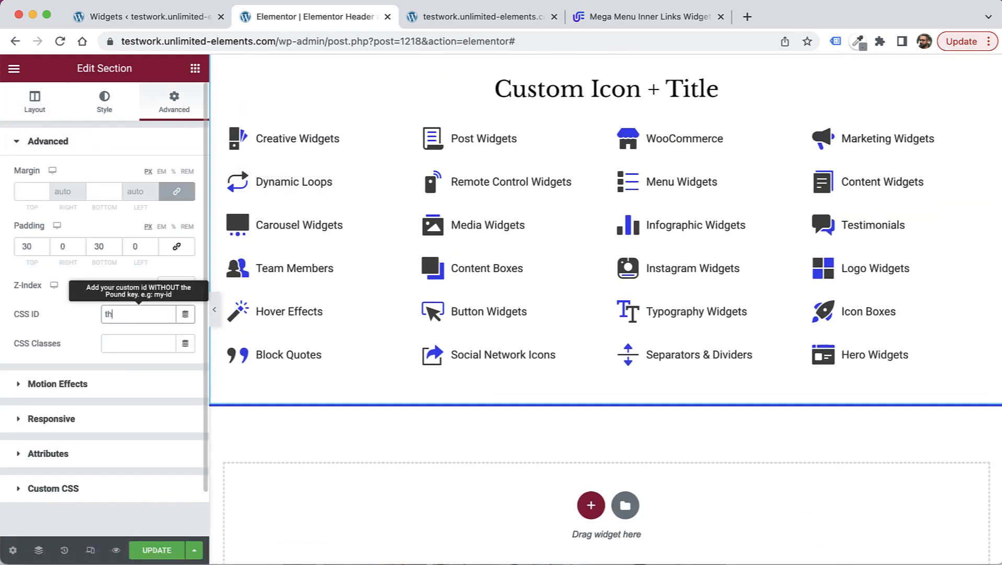
type("ree")
Step: Assign the section ID "three" to the Mega Menu's menu item Three
scroll(729, 329, "up", 8)
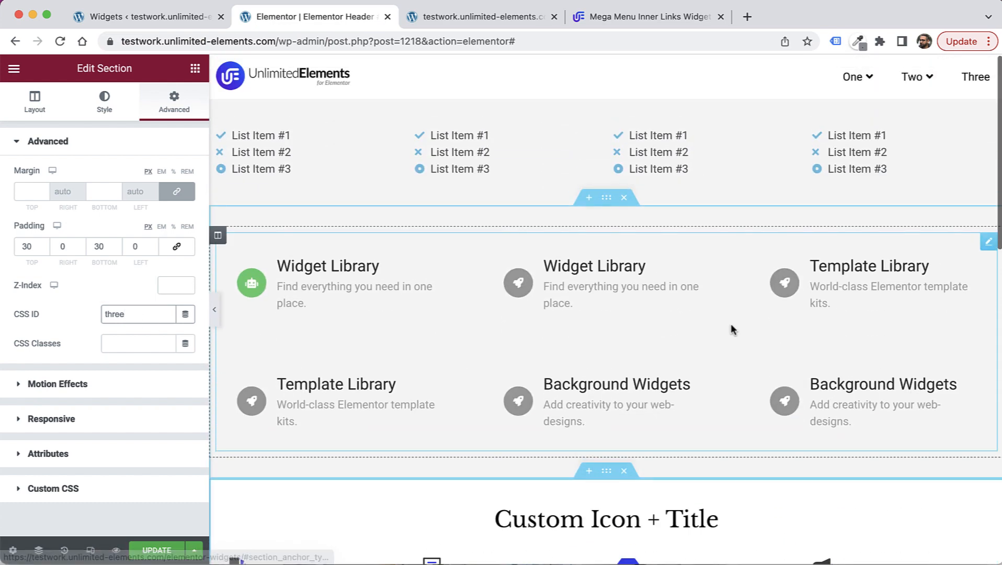
left_click(913, 77)
left_click(35, 140)
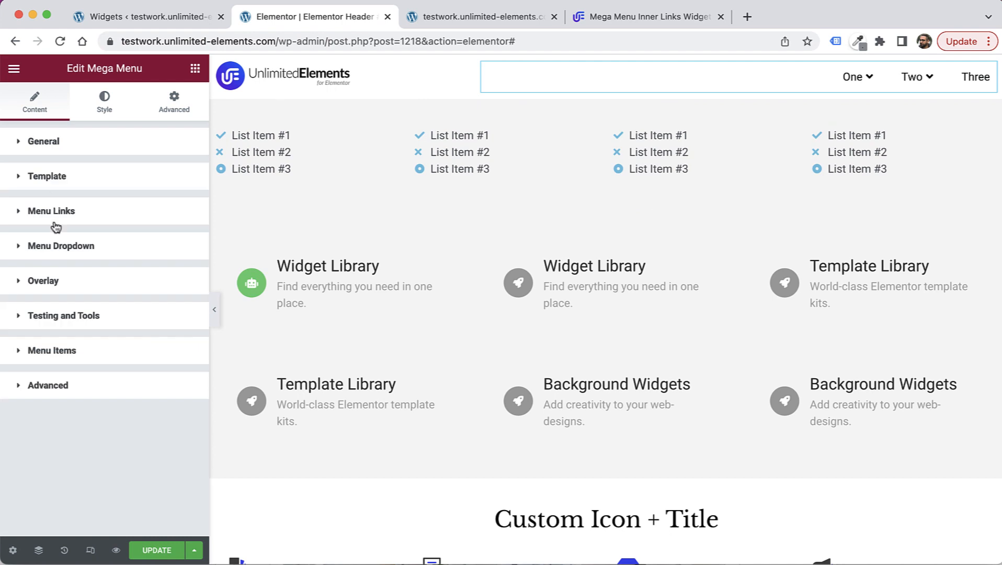
left_click(63, 358)
scroll(81, 397, "down", 2)
left_click(54, 454)
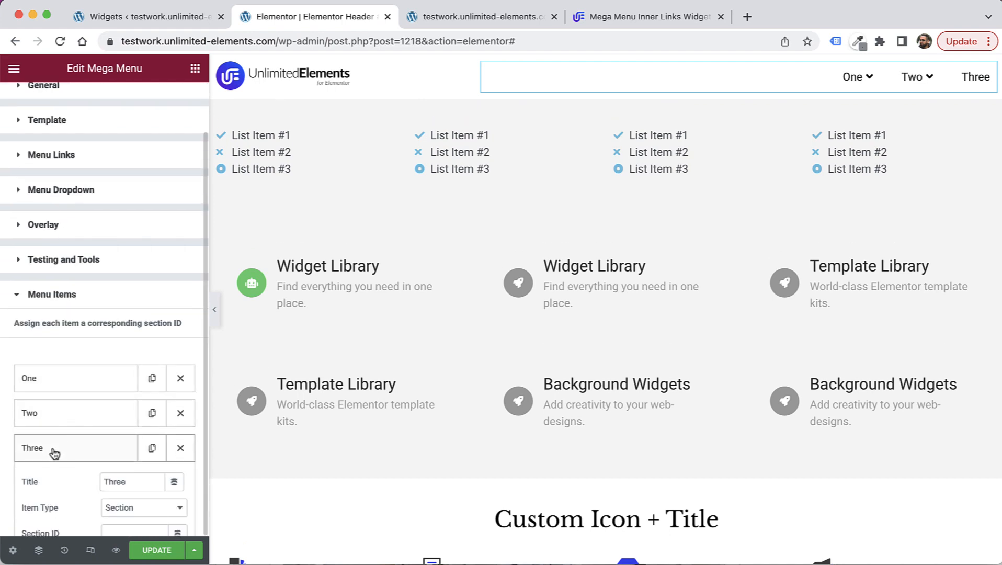
scroll(118, 481, "down", 1)
left_click(121, 501)
type("three")
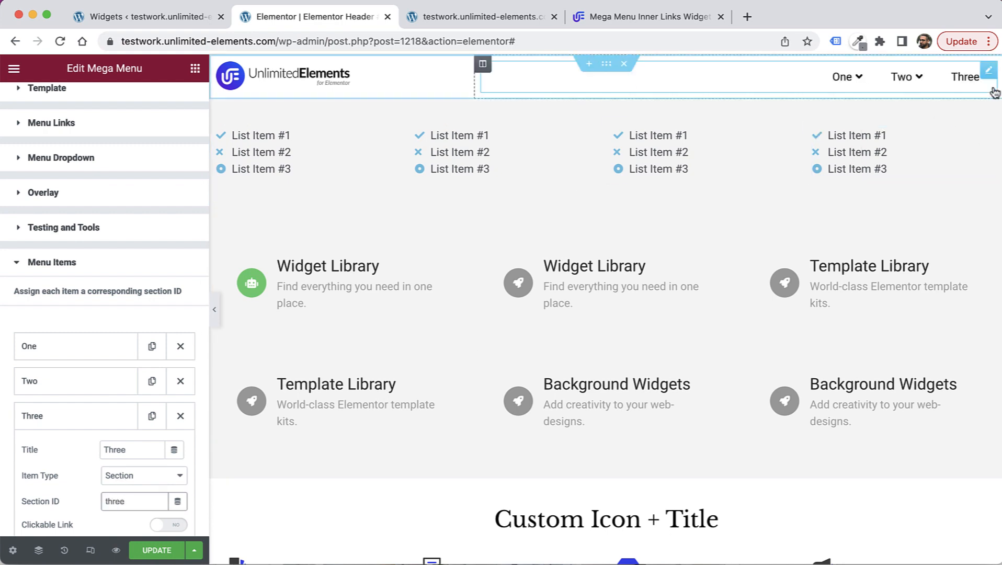
Step: Update the header template, then reload the live site and check the dropdowns of menu items One and Three
left_click(152, 550)
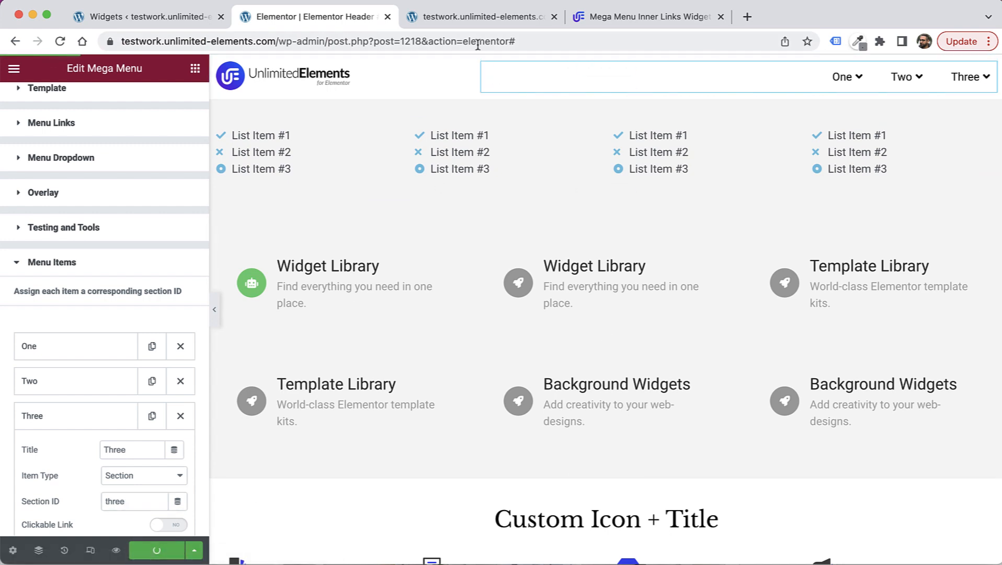
left_click(476, 16)
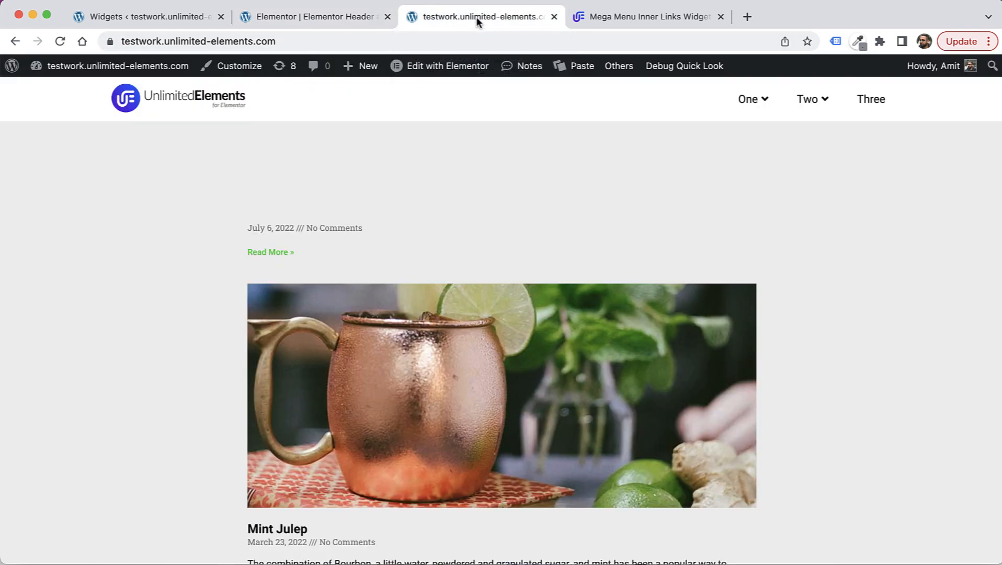
left_click(60, 41)
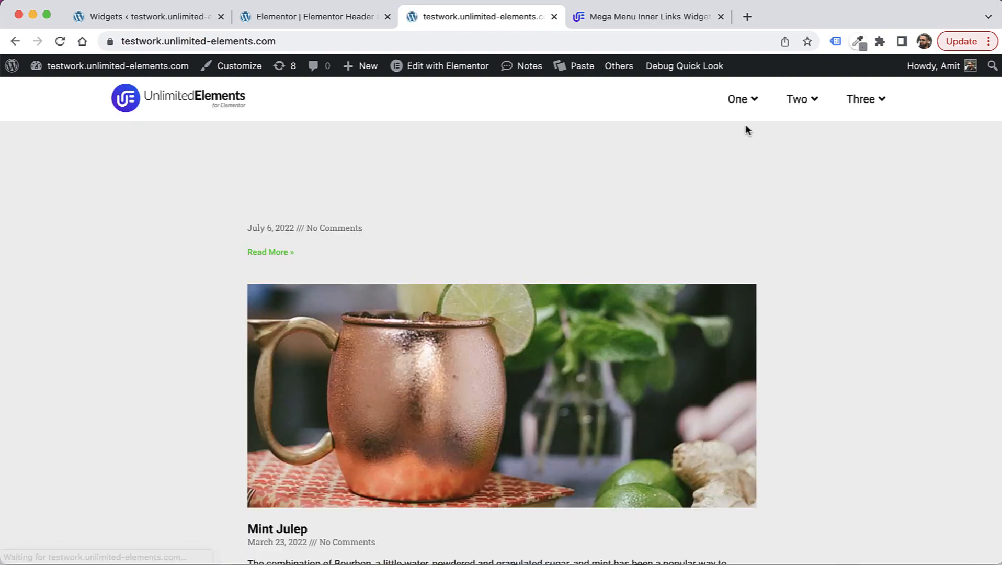
mouse_move(736, 107)
mouse_move(870, 100)
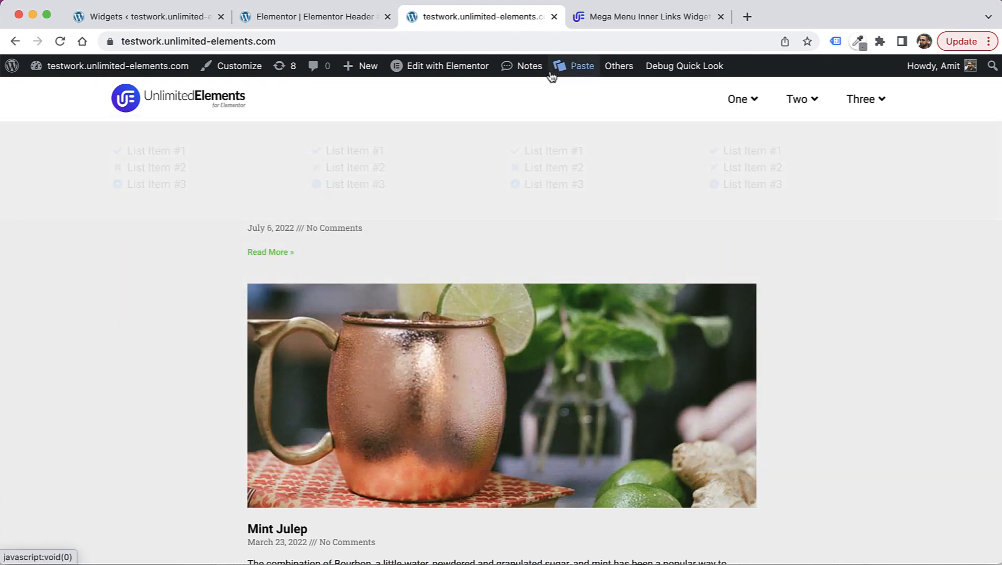
Step: Review the "Custom Icon + Title" section in the header editor, then switch to the Mega Menu Inner Links demo page
left_click(285, 16)
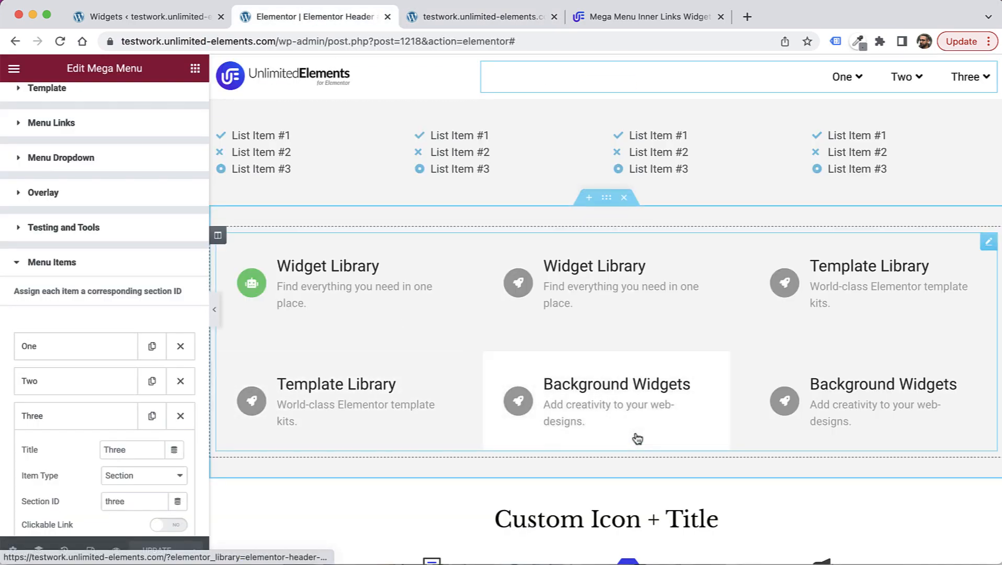
scroll(637, 439, "down", 5)
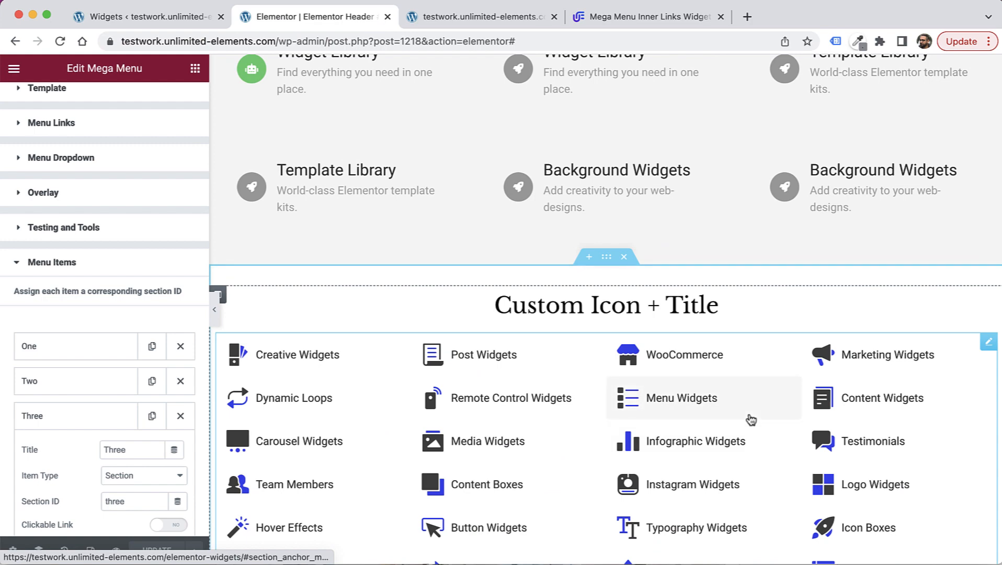
scroll(582, 308, "down", 3)
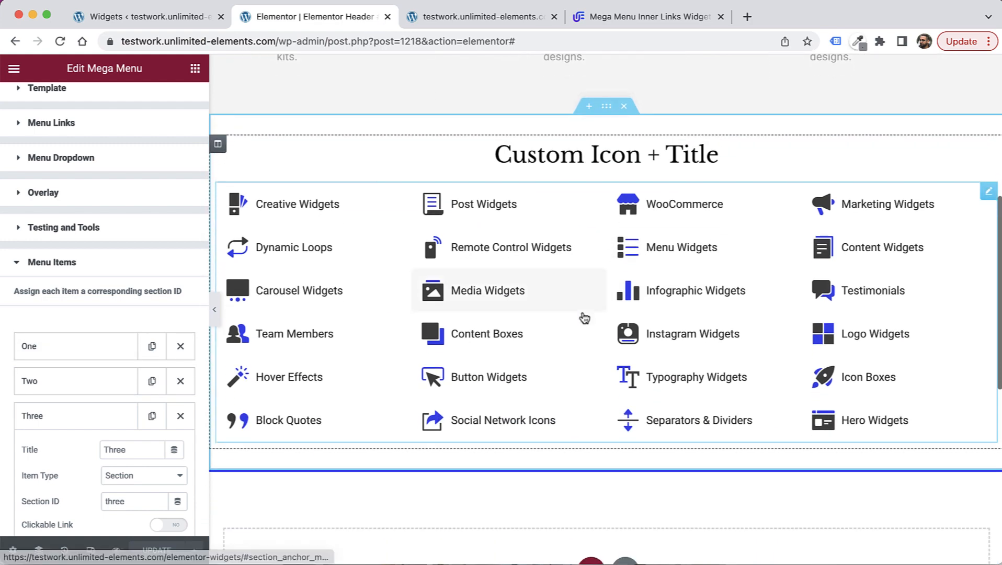
scroll(101, 317, "down", 3)
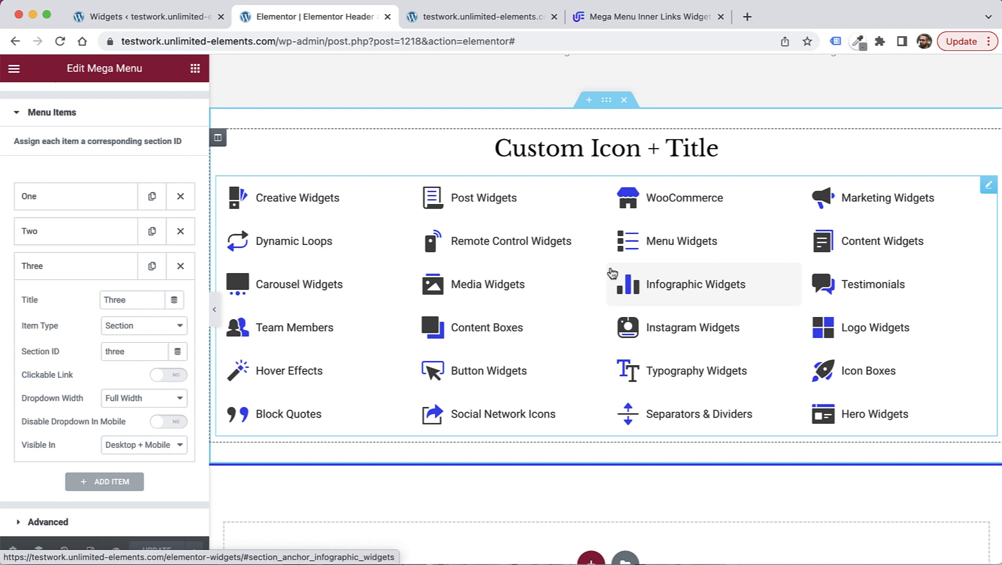
left_click(659, 21)
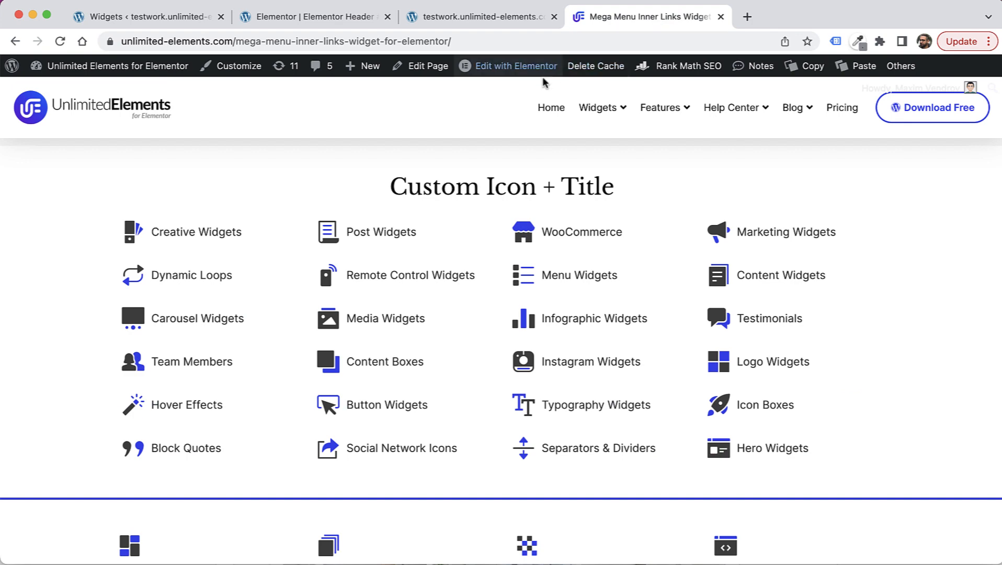
Step: Open the Icon Bullets widget's demo page from the Unlimited Elements widget library
left_click(606, 112)
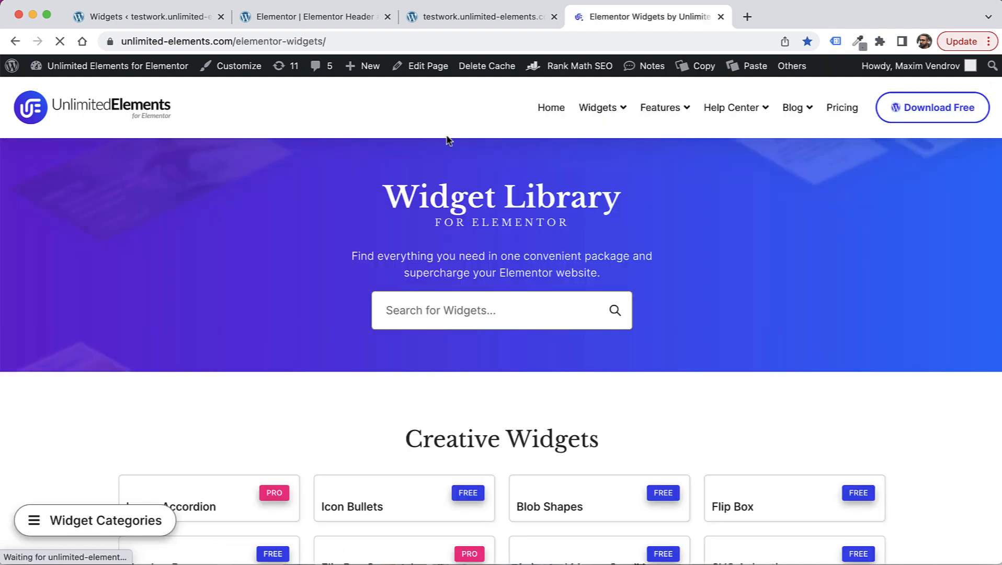
scroll(405, 209, "down", 4)
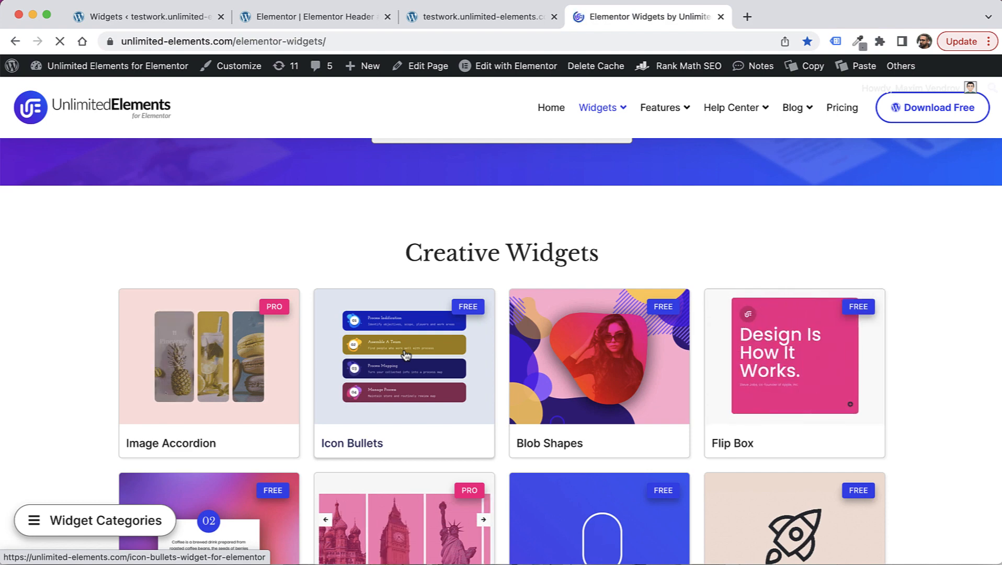
left_click(406, 355)
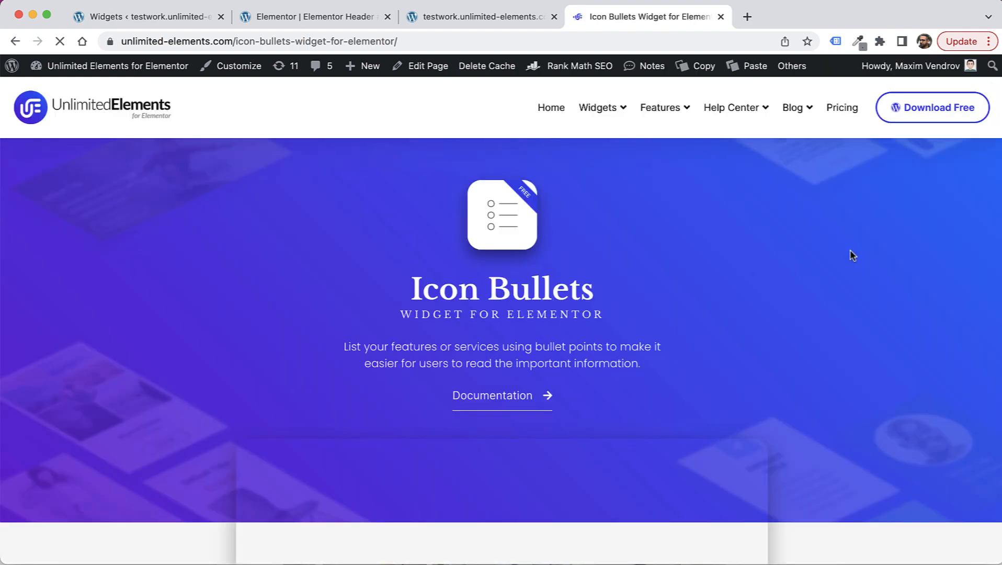
Step: Copy the massage slider section with Reflexology, Thai Massage, Shiatsu and Salt Peeling from the Icon Bullets demo page
scroll(852, 256, "down", 10)
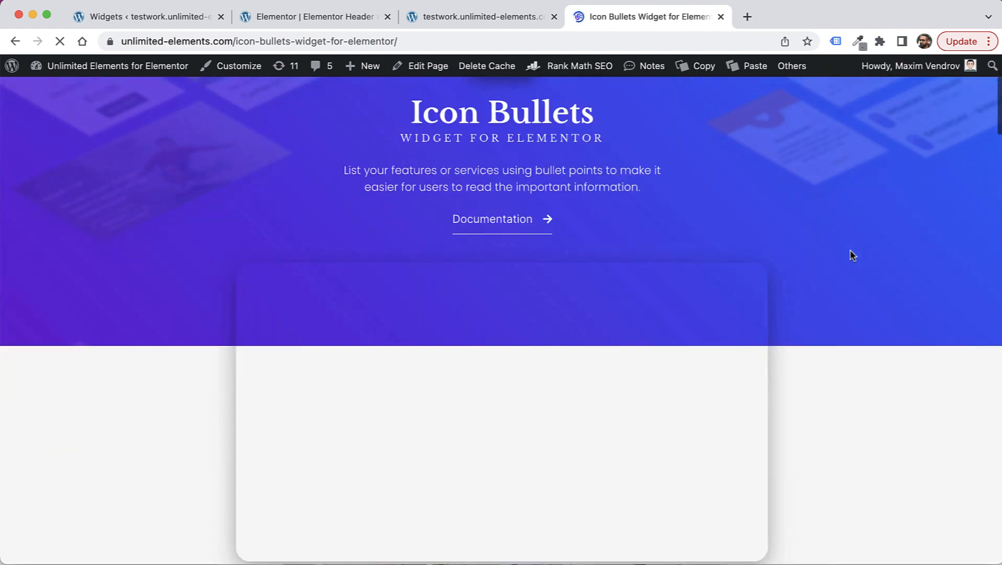
scroll(850, 255, "down", 15)
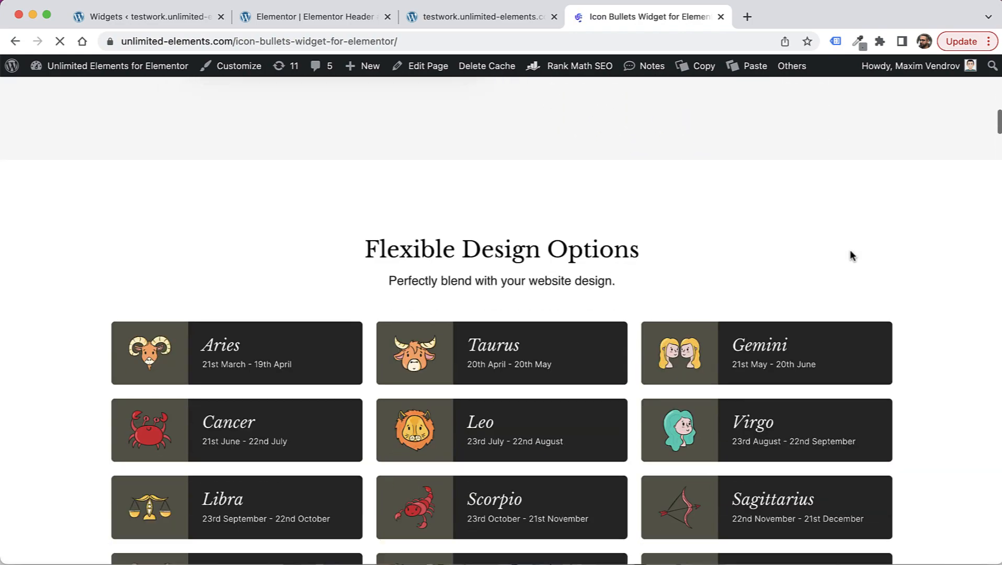
scroll(850, 255, "down", 15)
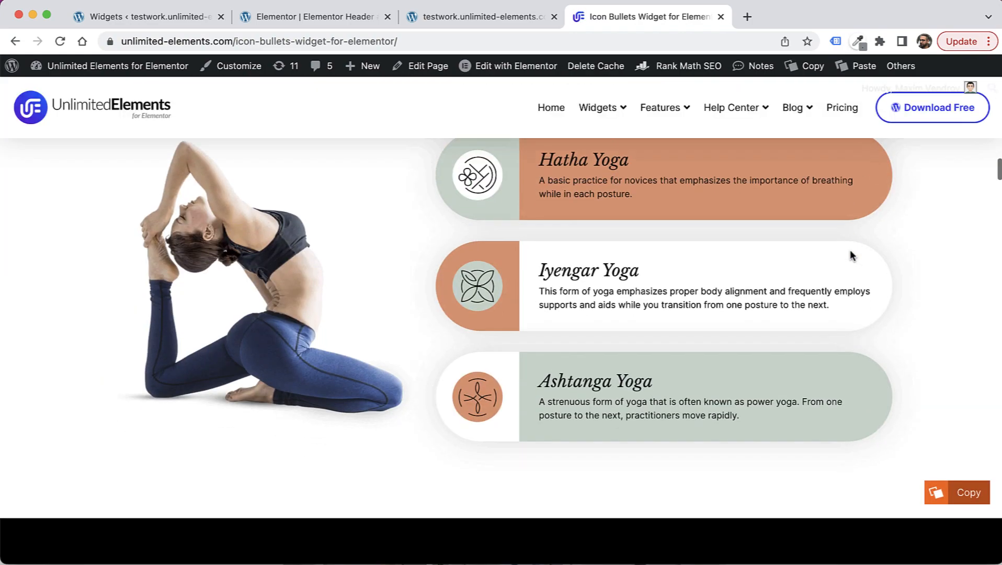
scroll(850, 255, "down", 15)
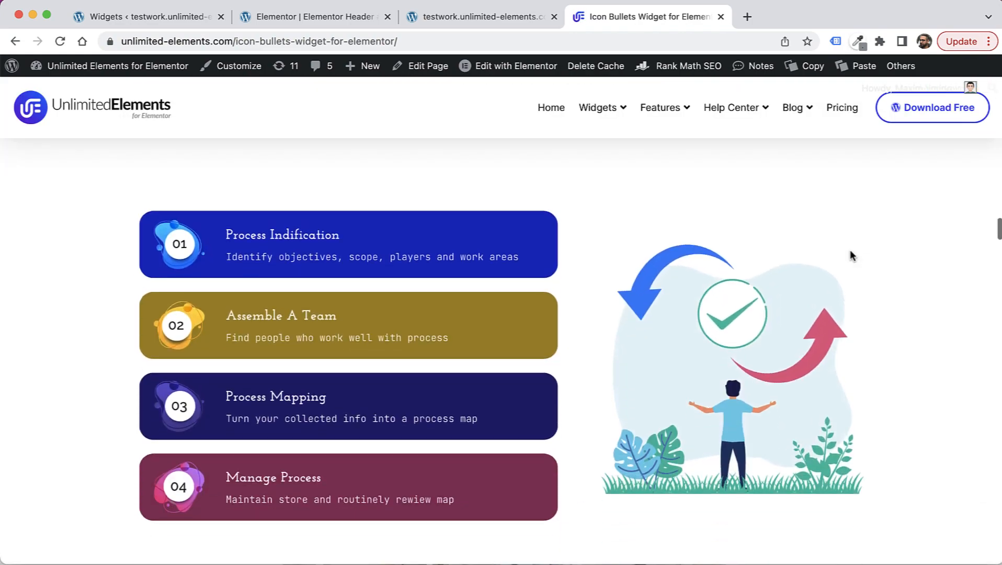
scroll(851, 255, "down", 15)
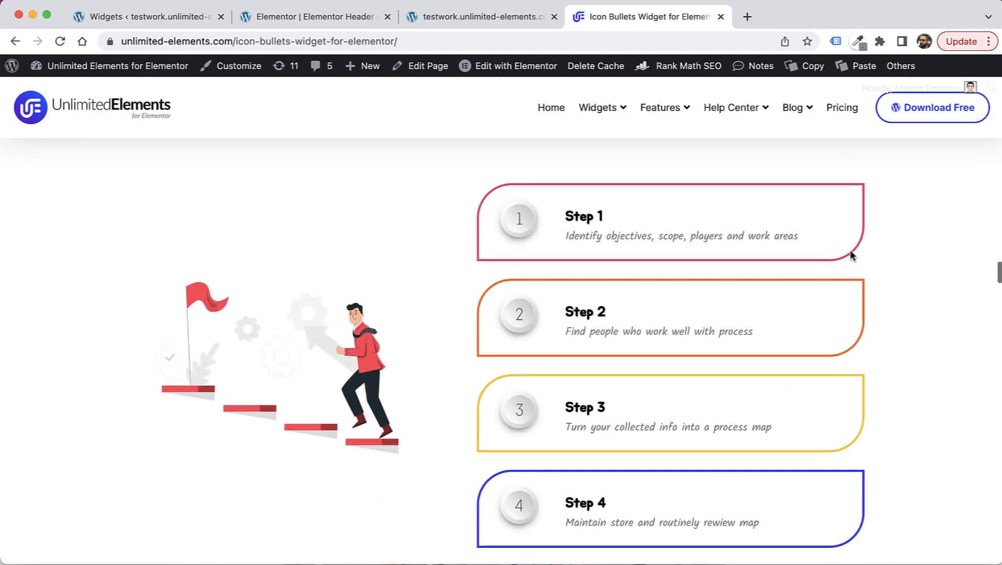
scroll(850, 255, "down", 15)
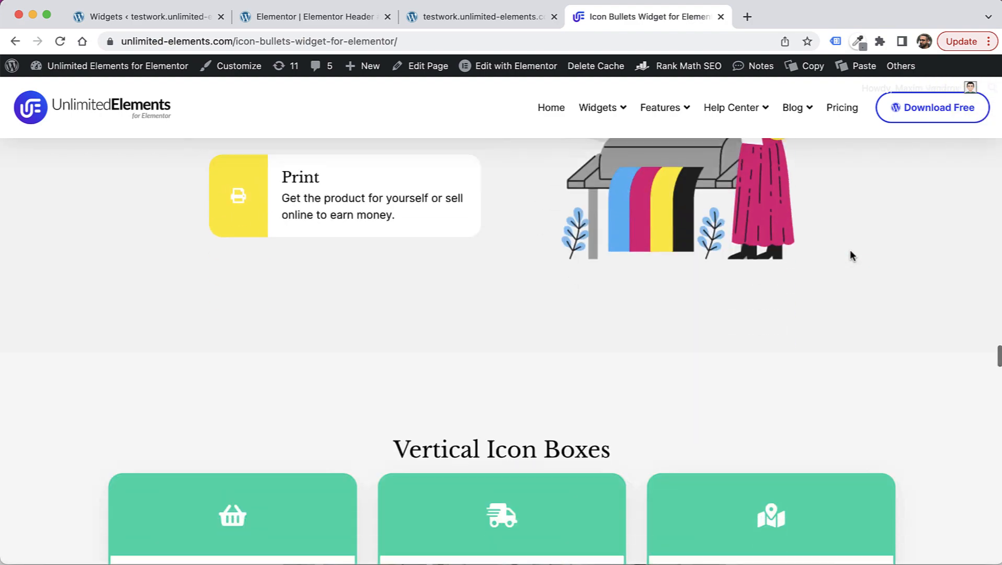
scroll(850, 255, "down", 5)
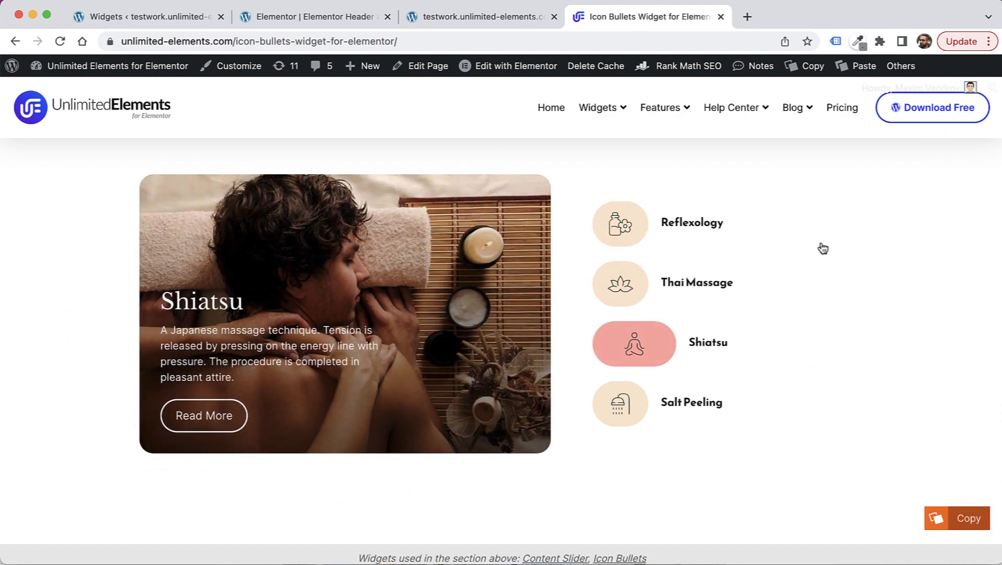
scroll(823, 248, "up", 1)
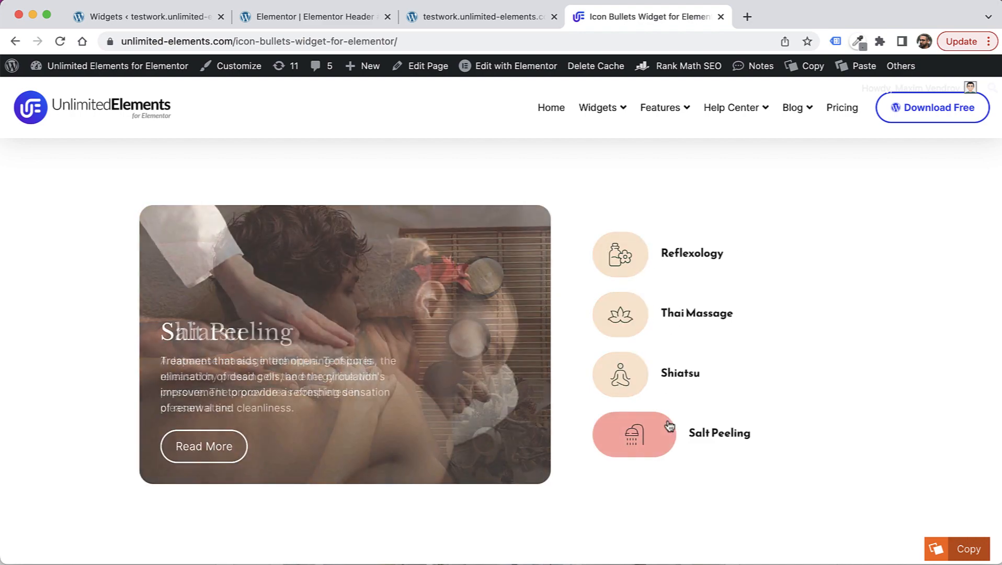
left_click(986, 552)
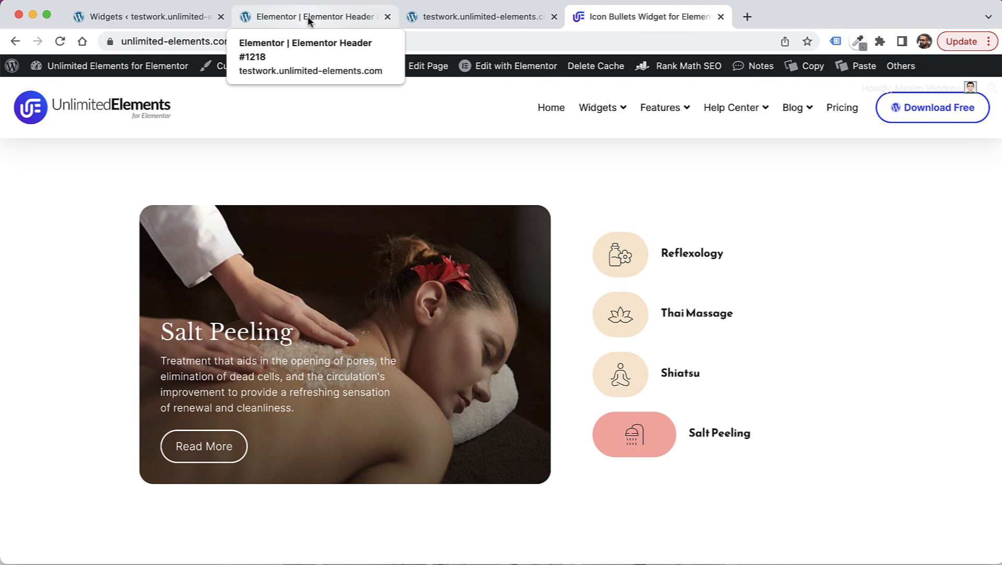
Step: Switch to the live test site and paste the copied massage section into the header, directly below the menu bar, with Doubly
left_click(458, 16)
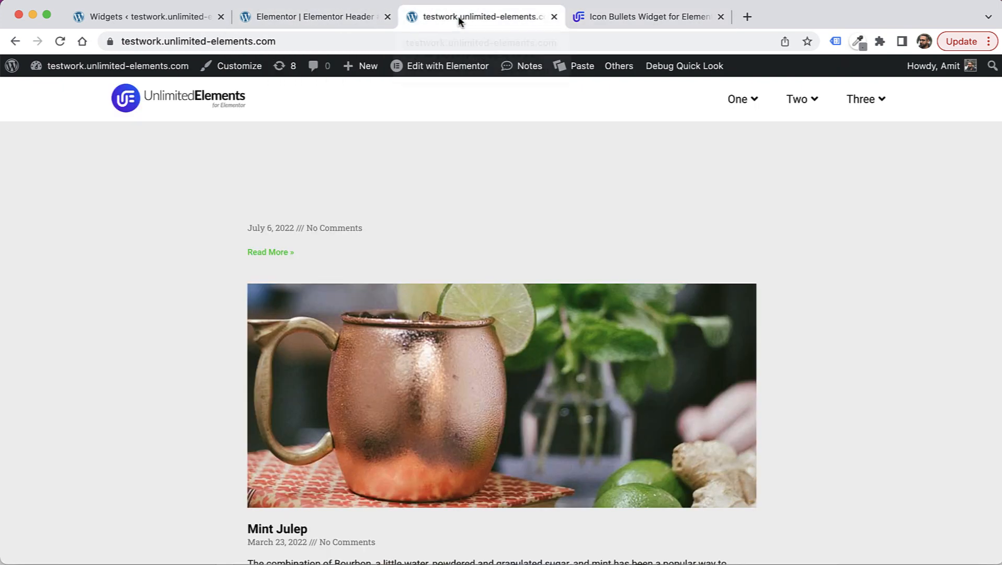
left_click(582, 67)
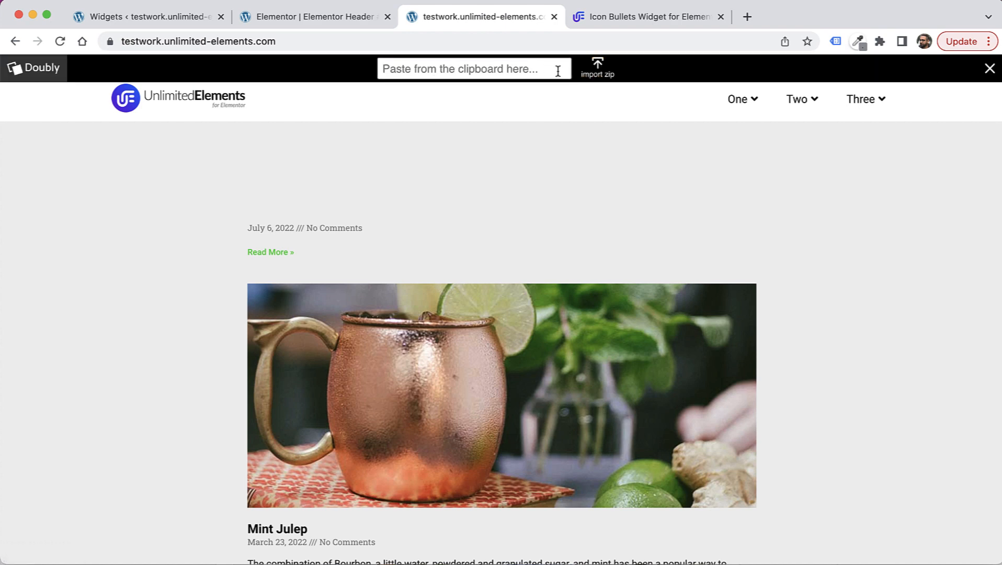
right_click(557, 70)
left_click(588, 171)
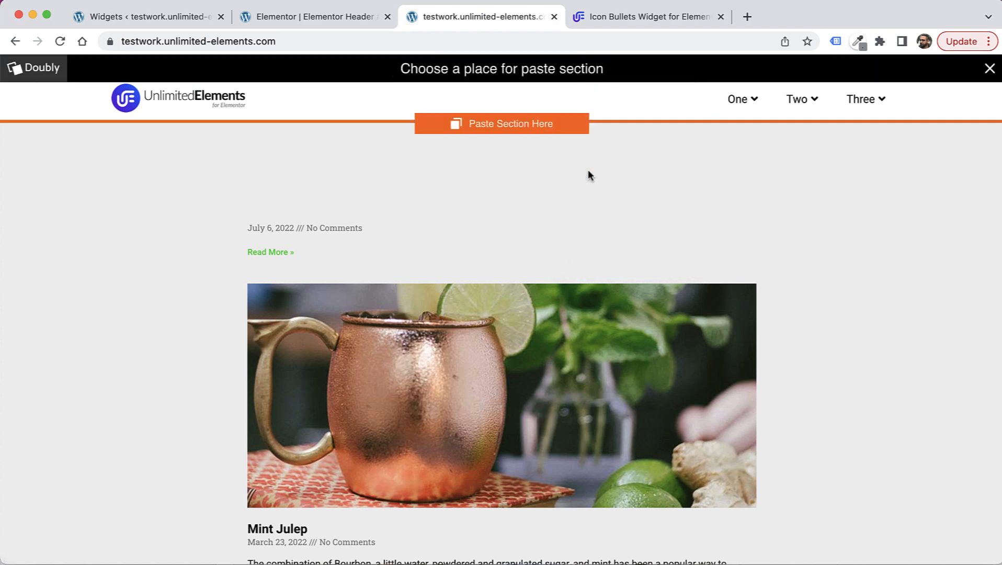
mouse_move(590, 92)
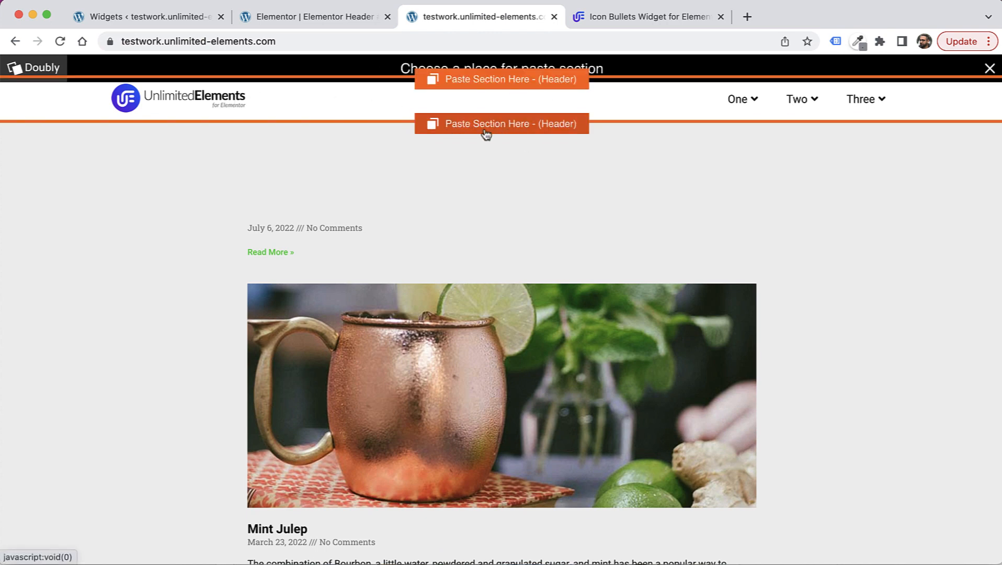
left_click(545, 130)
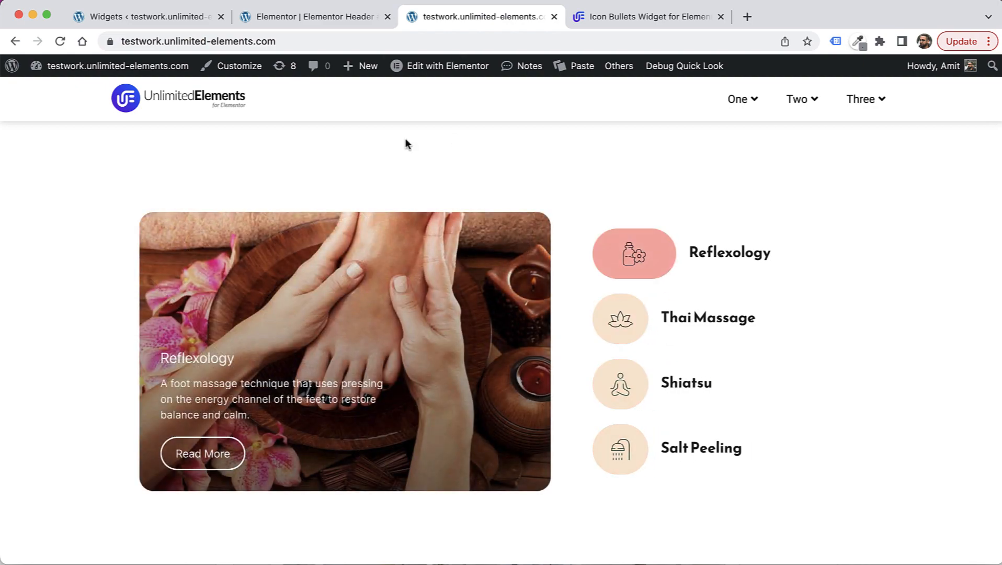
Step: In the reloaded header editor, move the massage section below "Custom Icon + Title" and give it the CSS ID "four"
left_click(340, 21)
left_click(61, 42)
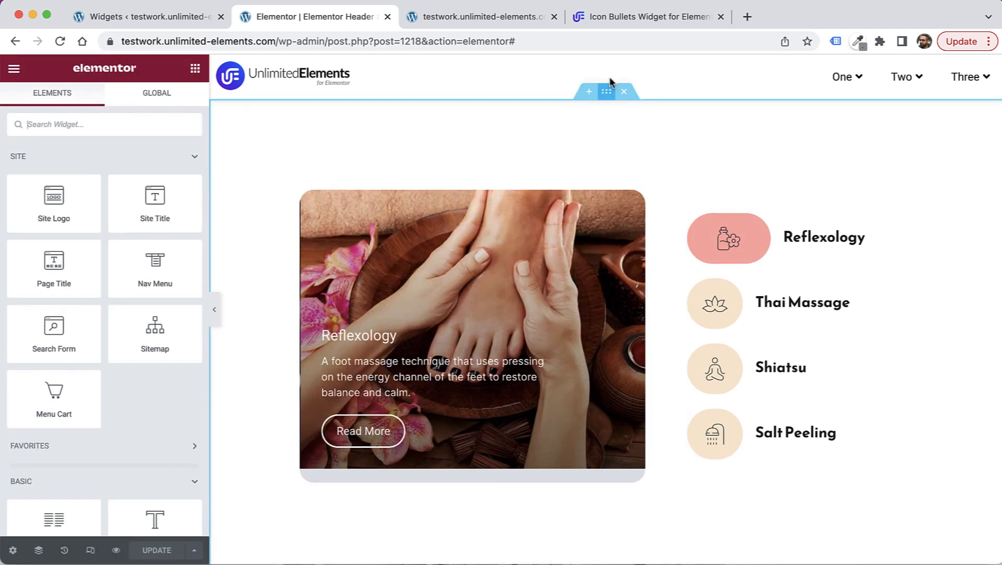
left_click_drag(606, 92, 581, 484)
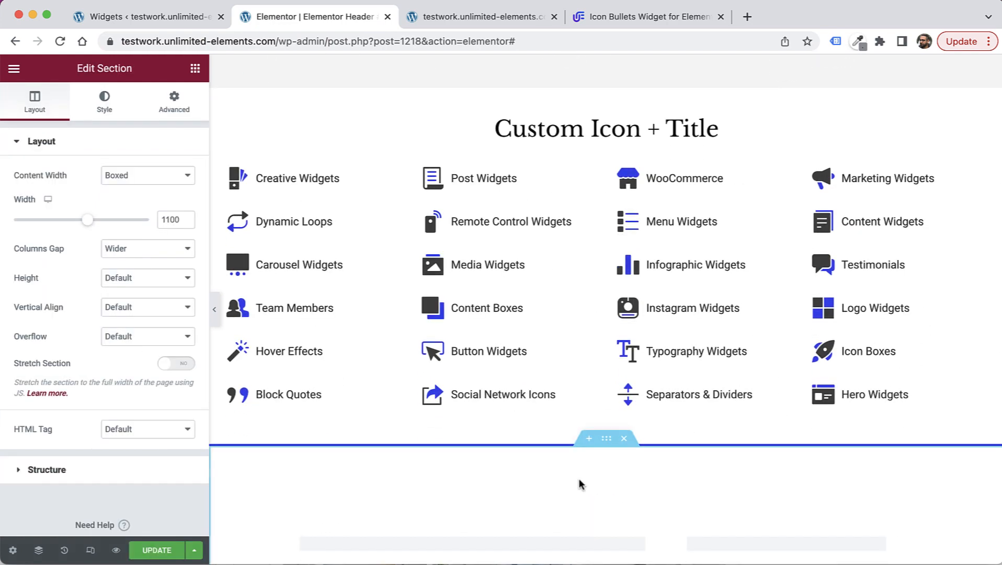
left_click(176, 104)
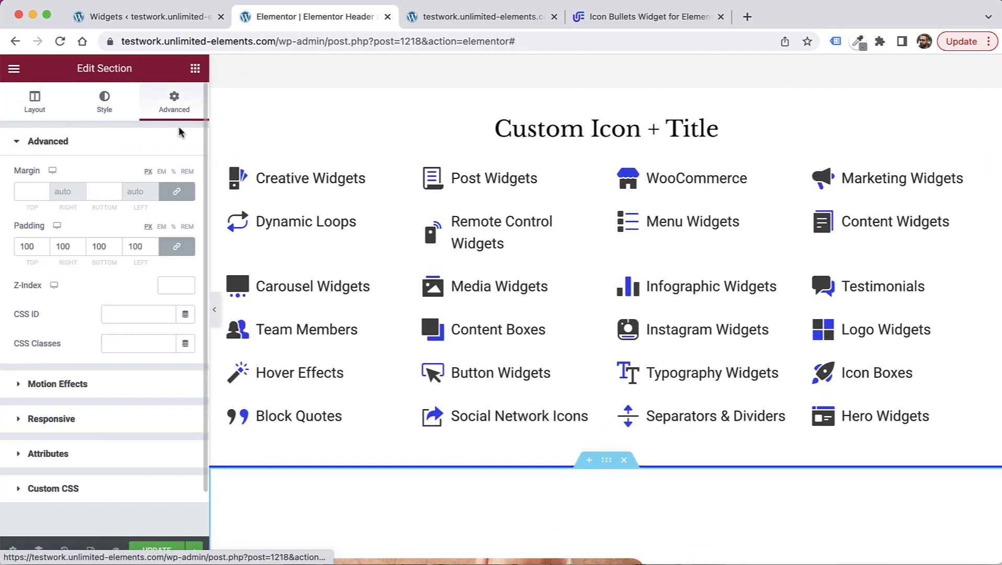
left_click(140, 311)
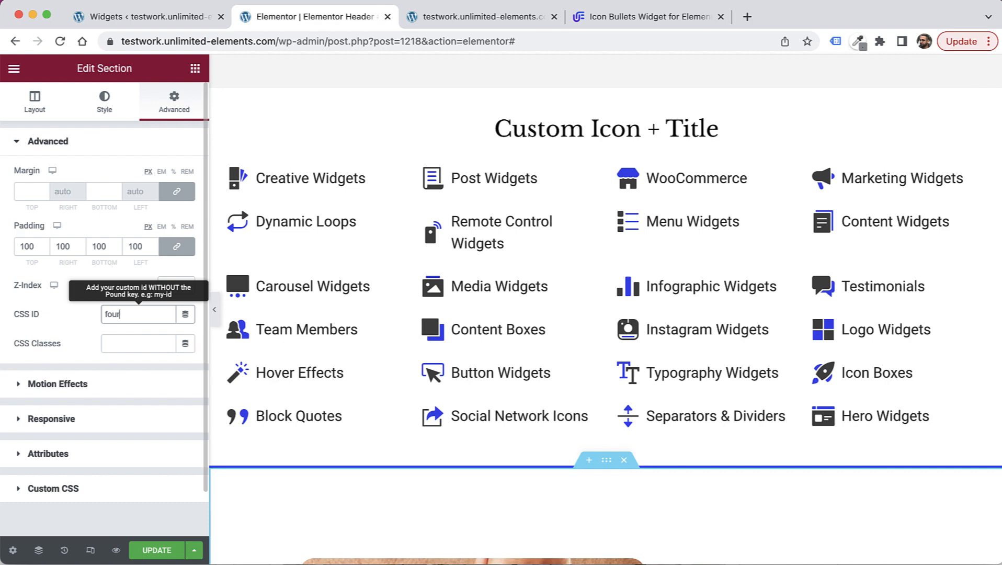
Step: Add a menu item titled "Four" to the Mega Menu and assign it the section ID "four"
scroll(666, 369, "down", 5)
scroll(666, 369, "up", 12)
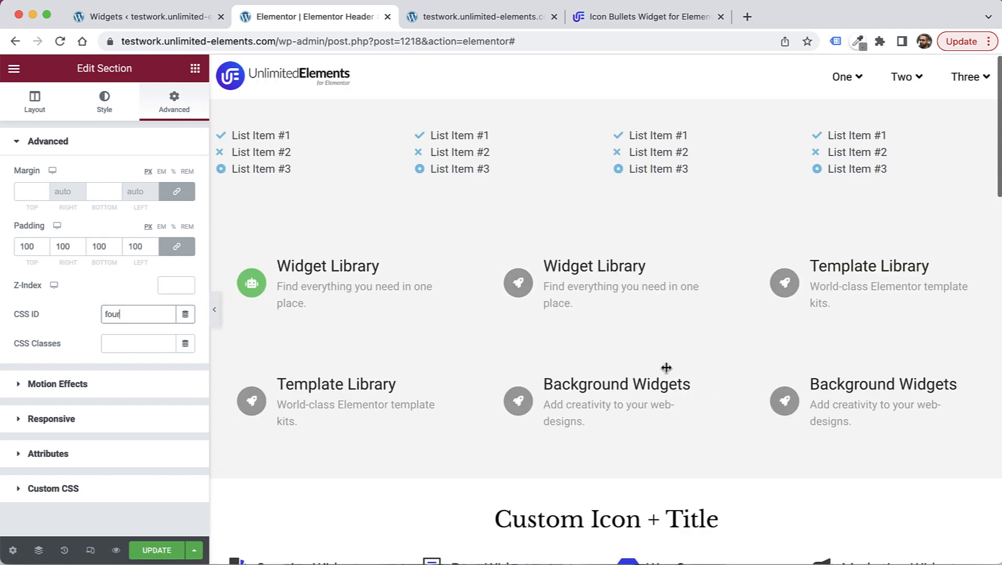
left_click(844, 76)
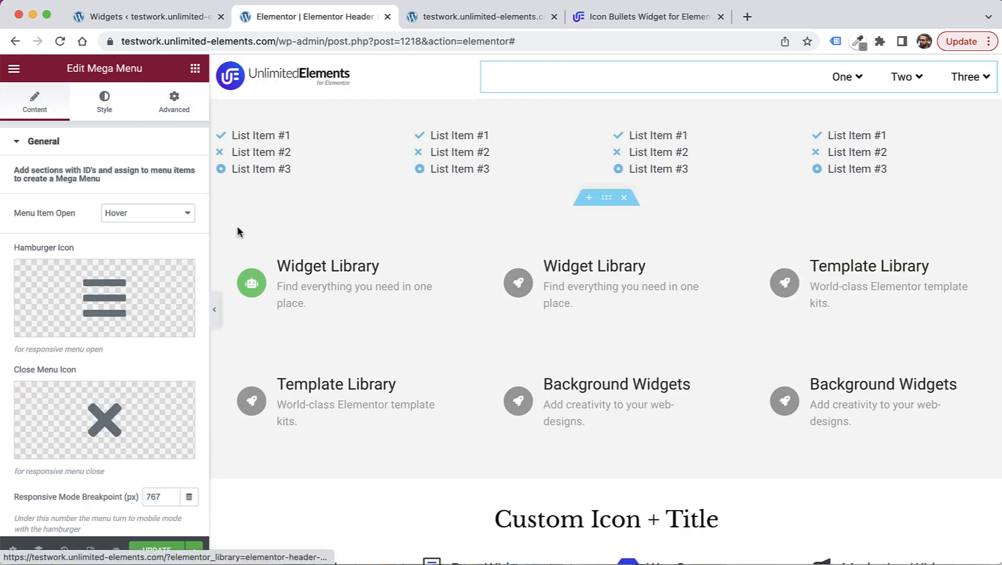
left_click(34, 137)
left_click(51, 353)
scroll(131, 397, "down", 1)
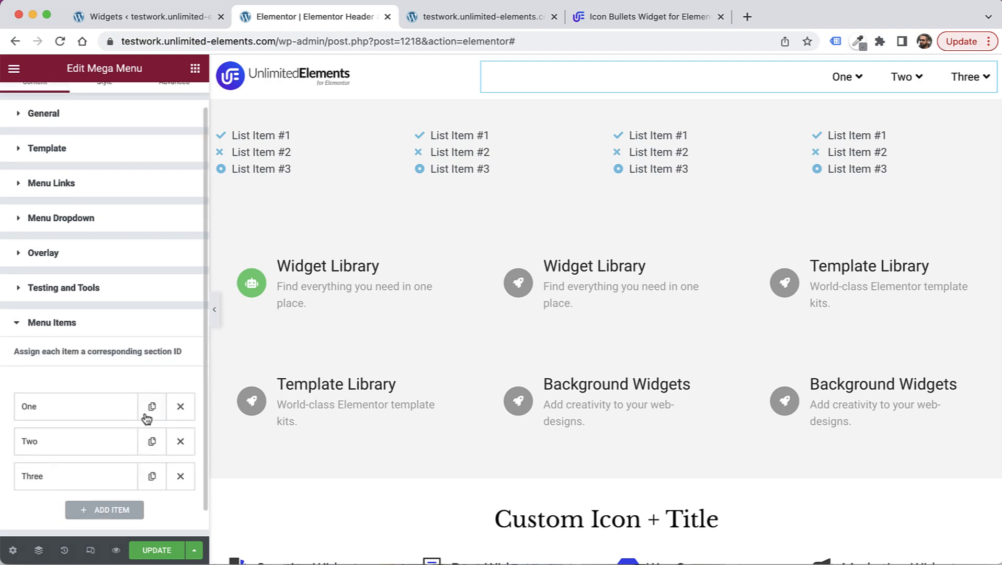
left_click(107, 480)
triple_click(121, 516)
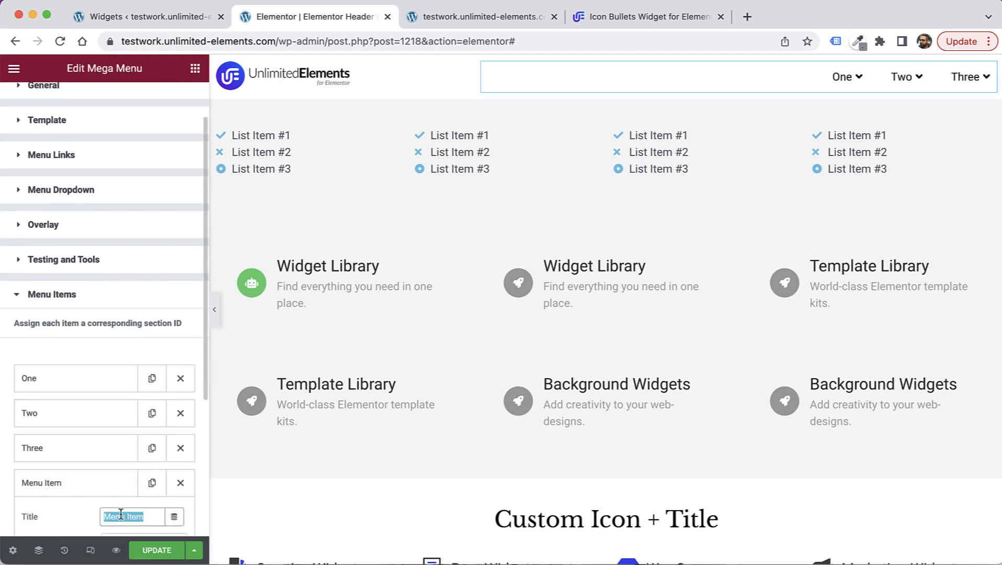
type("Four")
scroll(139, 502, "down", 3)
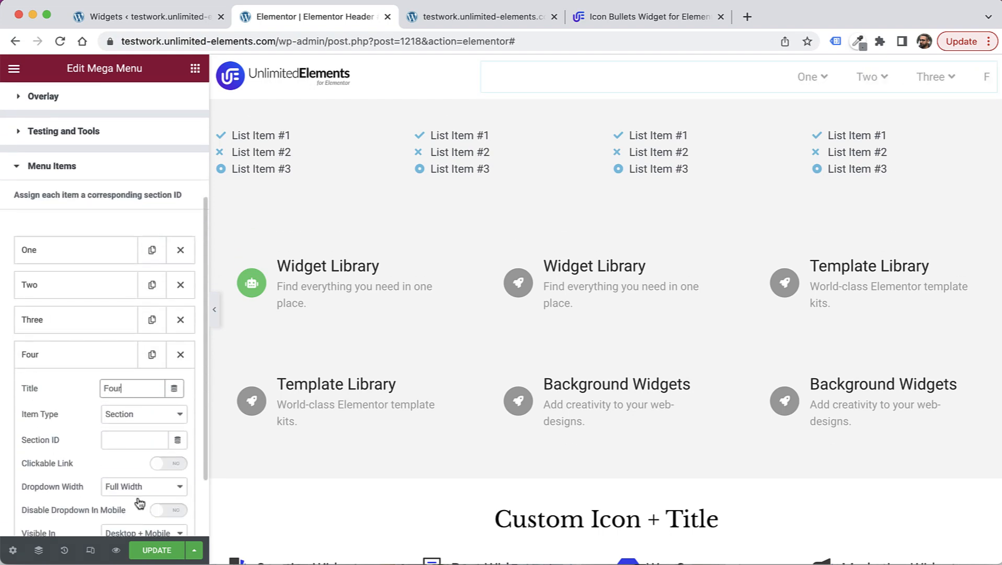
left_click(130, 439)
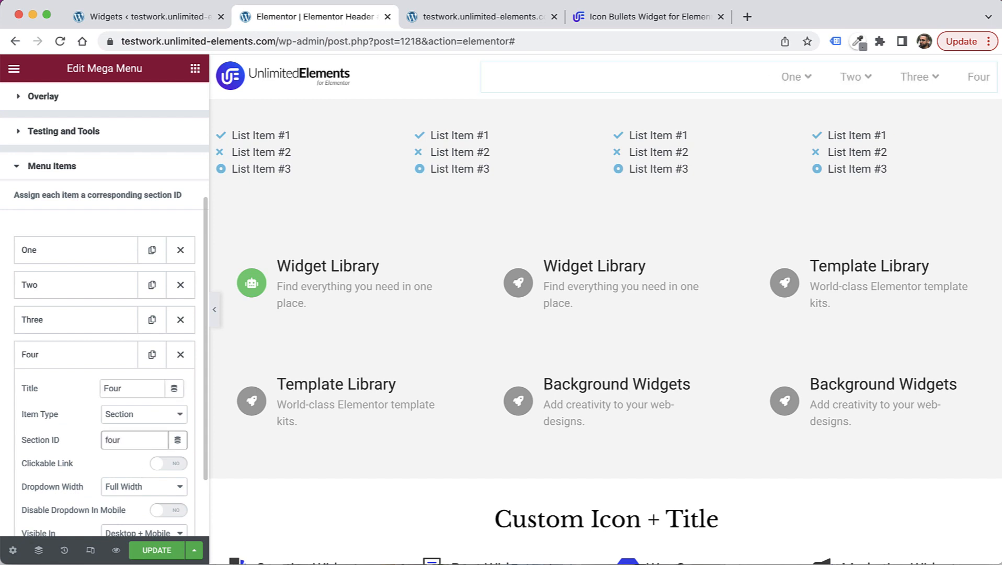
Step: Update the header template, then reload the live site and check the Mega Menu dropdowns, including the one for item Four
left_click(142, 555)
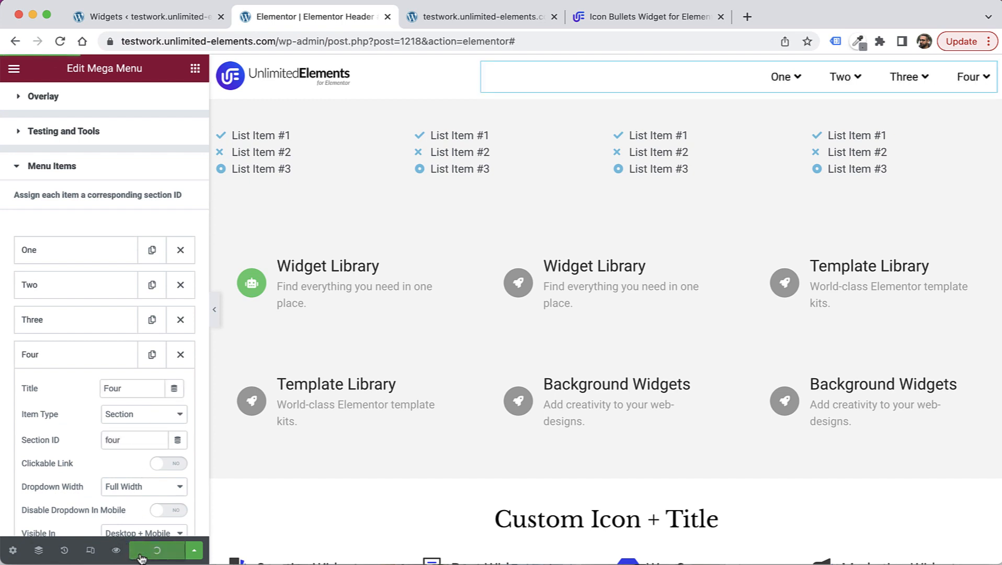
left_click(478, 16)
left_click(60, 41)
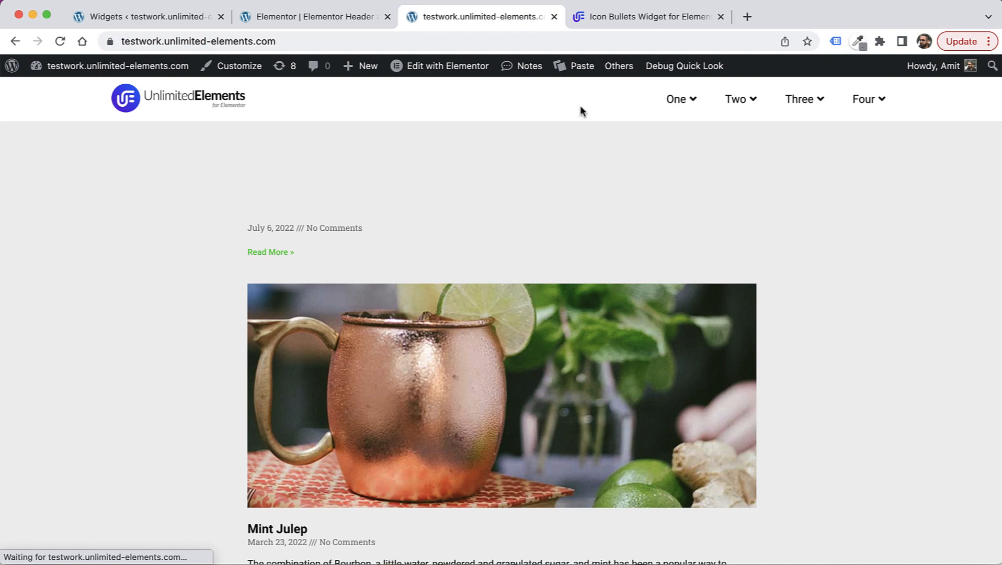
mouse_move(677, 100)
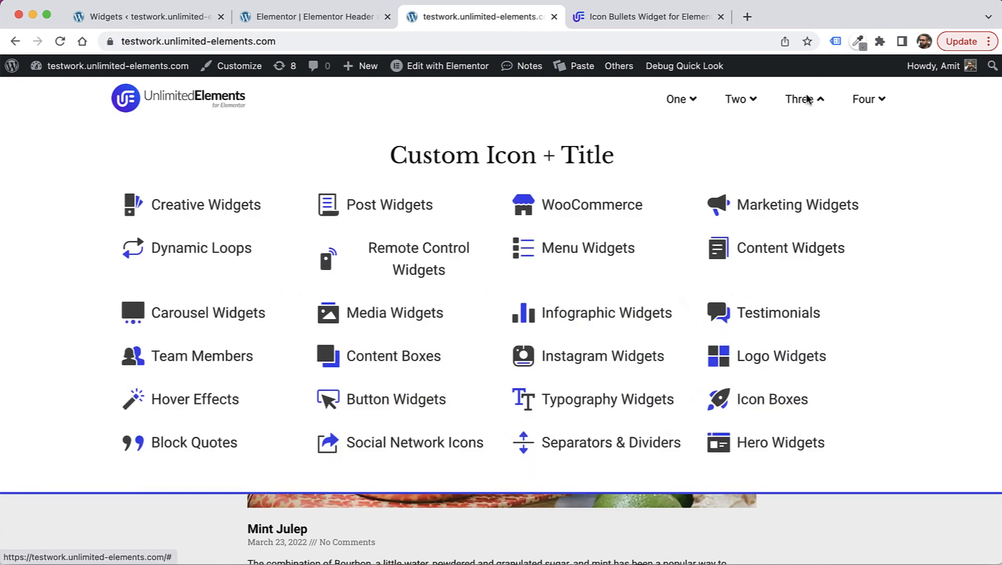
mouse_move(867, 105)
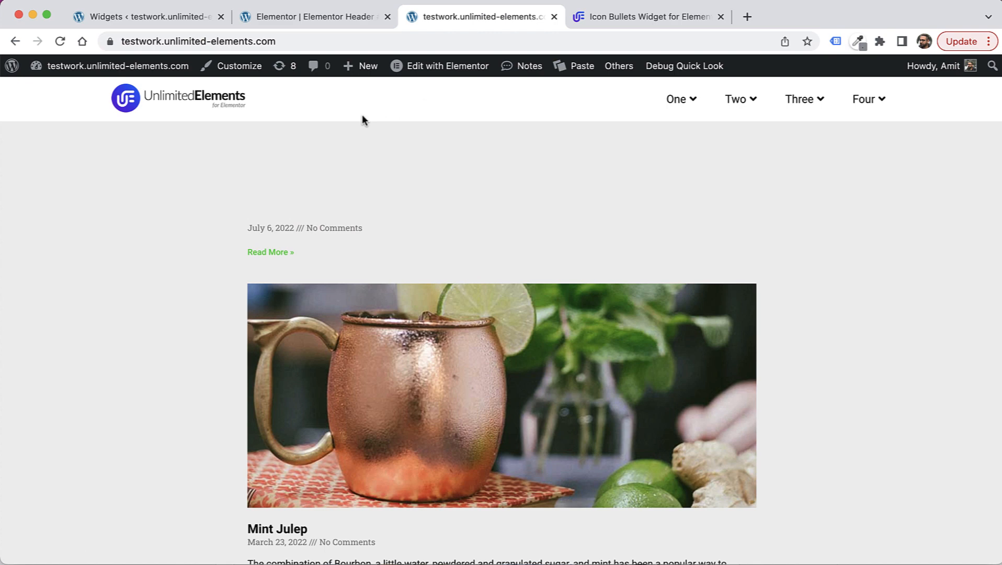
Step: Return to the header editor and view the Item Type options of the Mega Menu's item Four
left_click(344, 19)
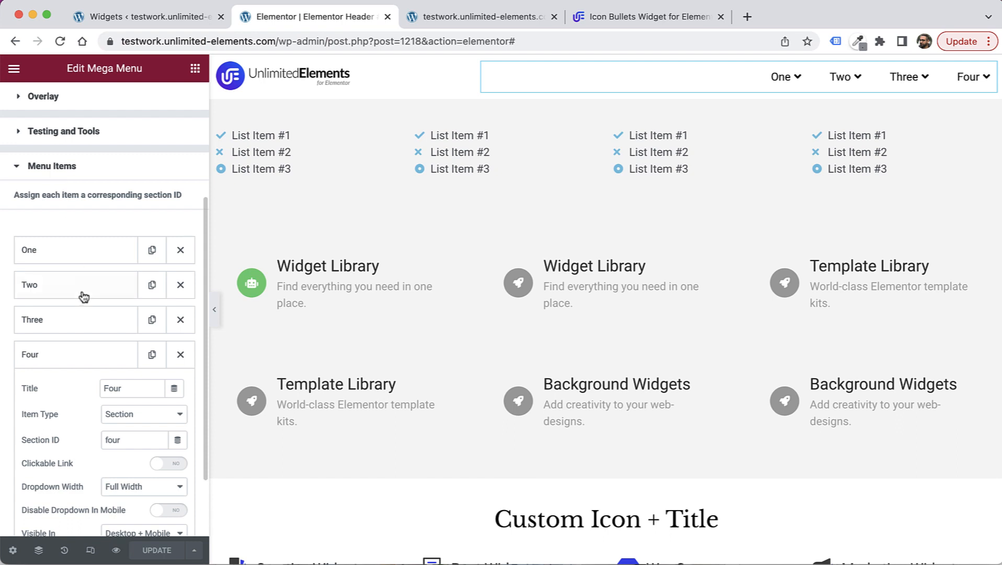
scroll(92, 295, "down", 3)
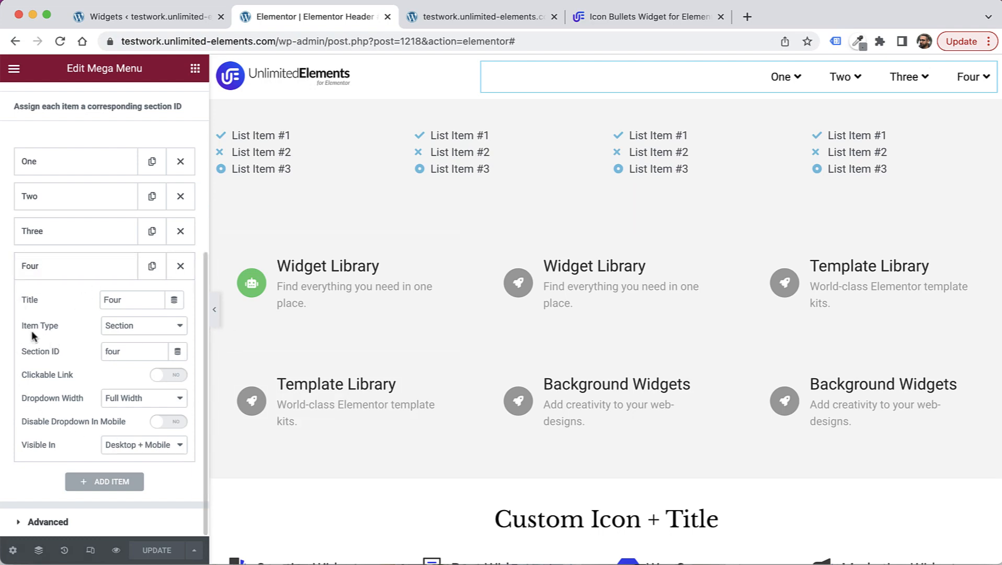
left_click(125, 328)
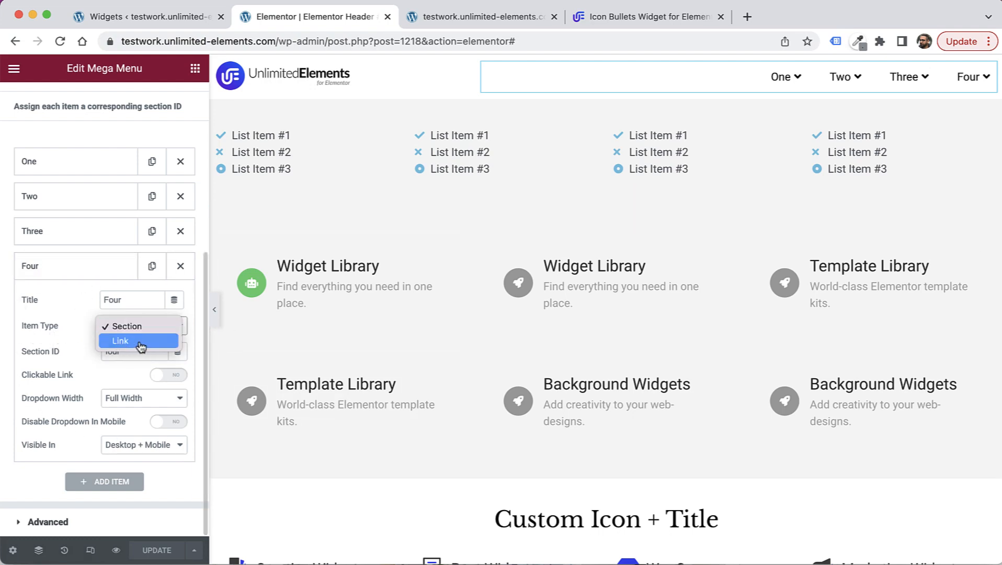
left_click(51, 330)
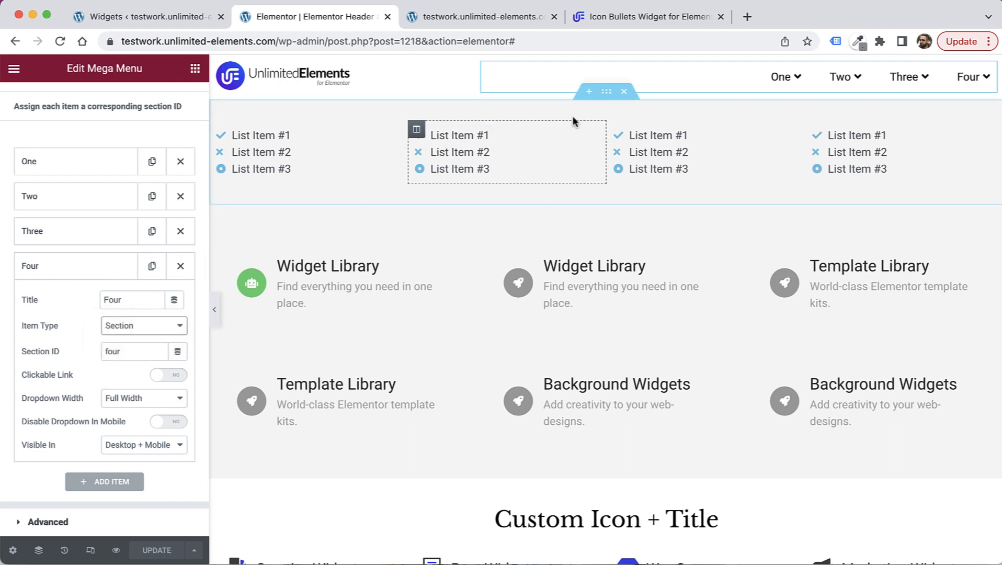
Step: Check the Item Type choices of menu item Four and try its Clickable Link option, switching it back off
left_click(115, 333)
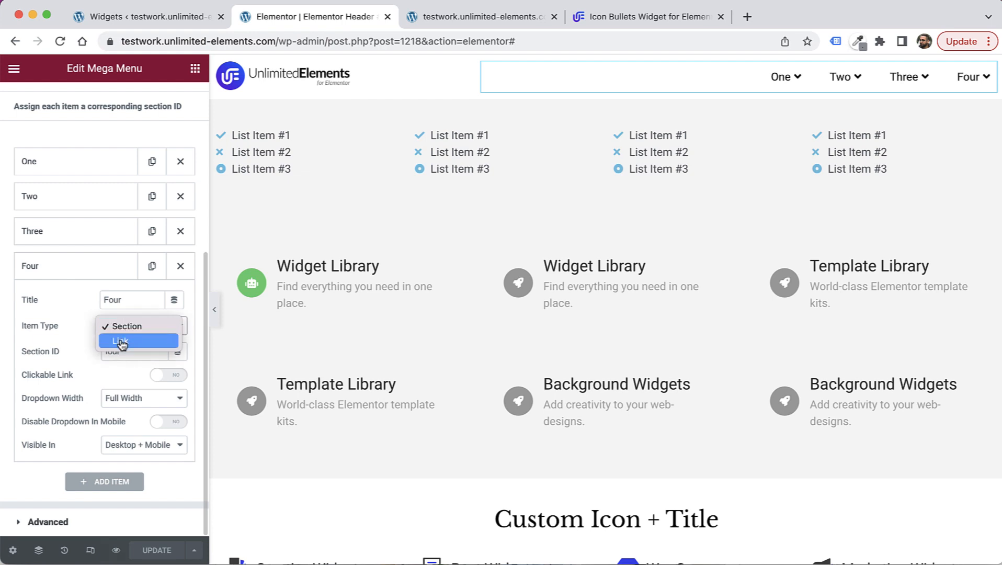
left_click(50, 335)
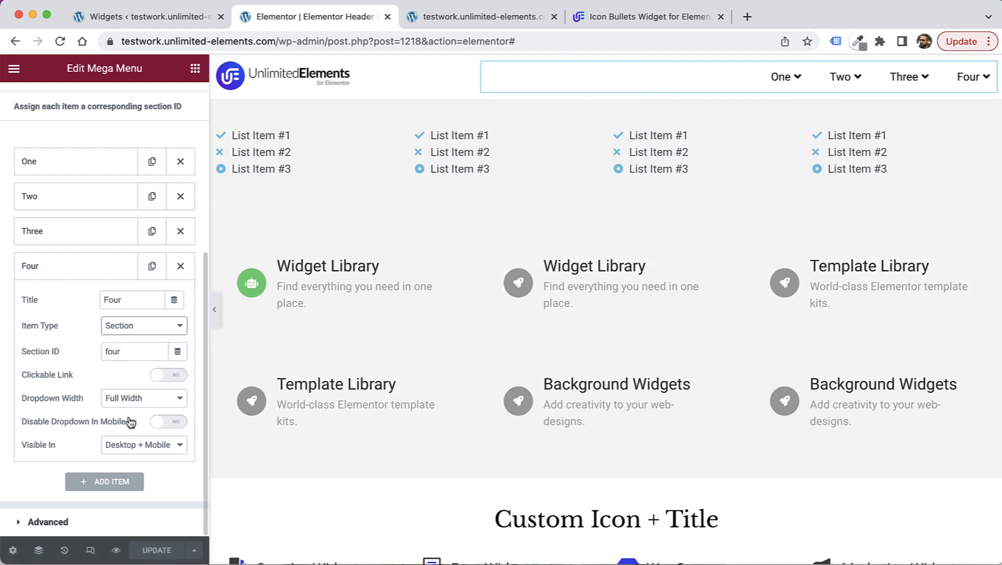
left_click(168, 380)
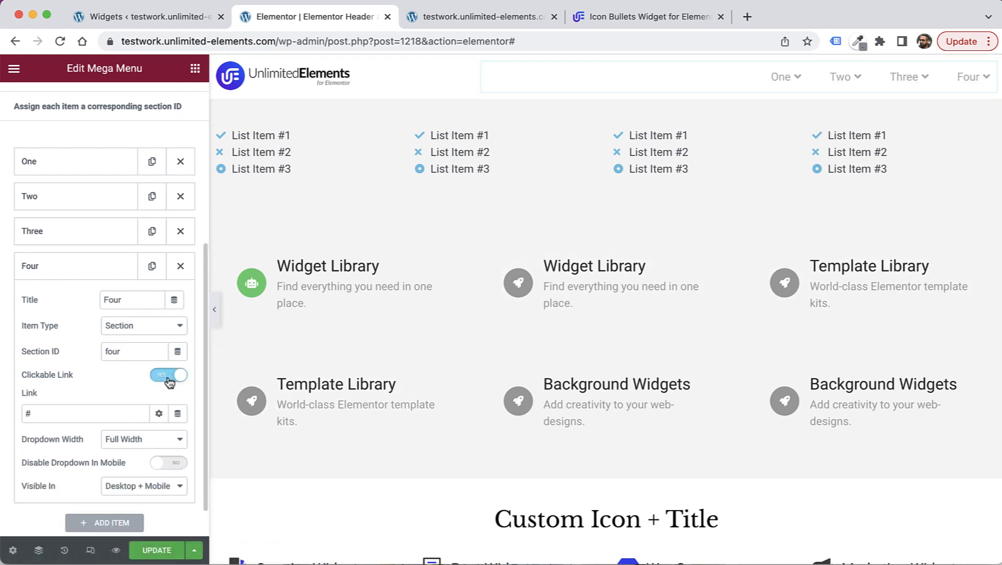
left_click(70, 414)
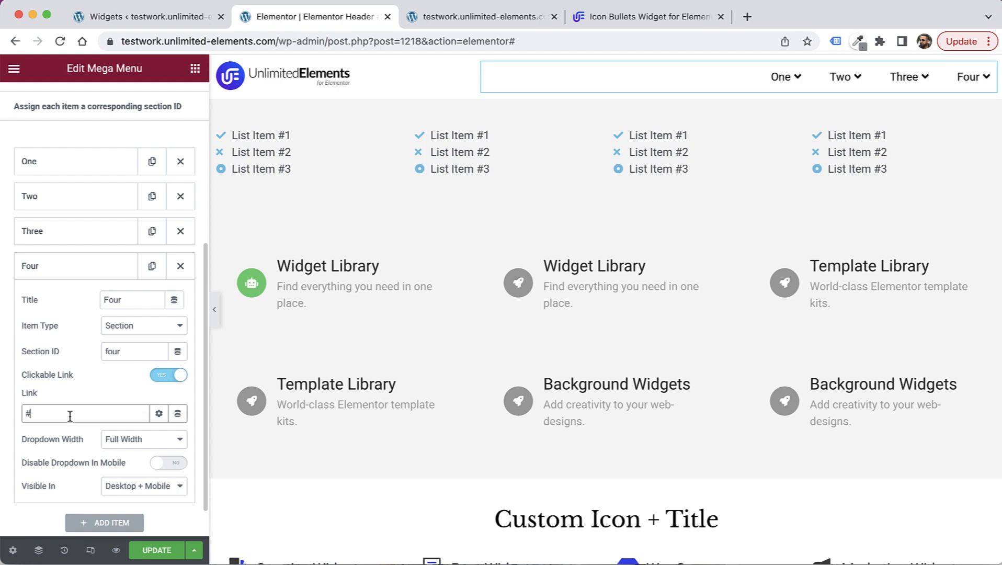
left_click(168, 379)
Step: View the Dropdown Width and Visible In options of the Mega Menu's item Four
left_click(127, 399)
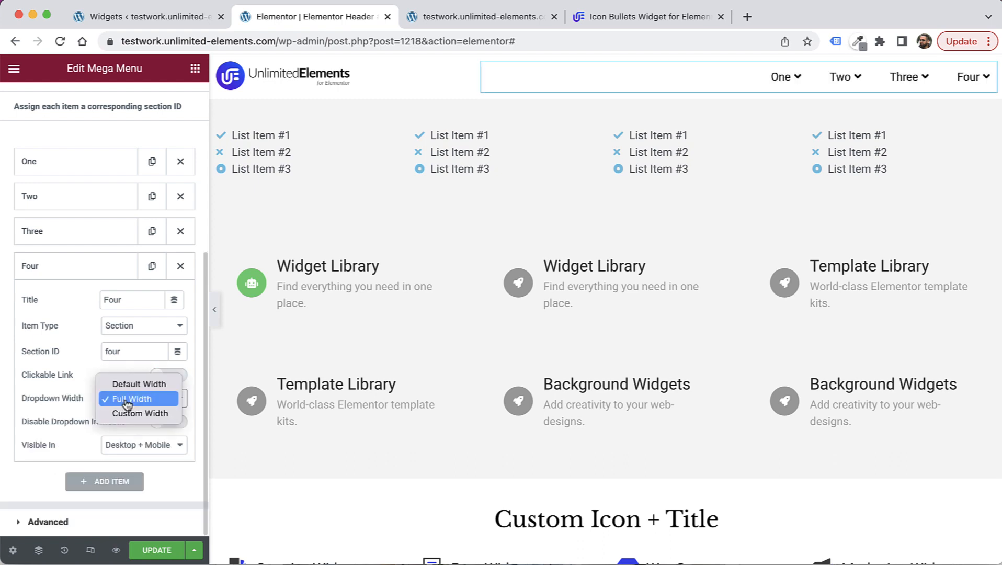
left_click(74, 414)
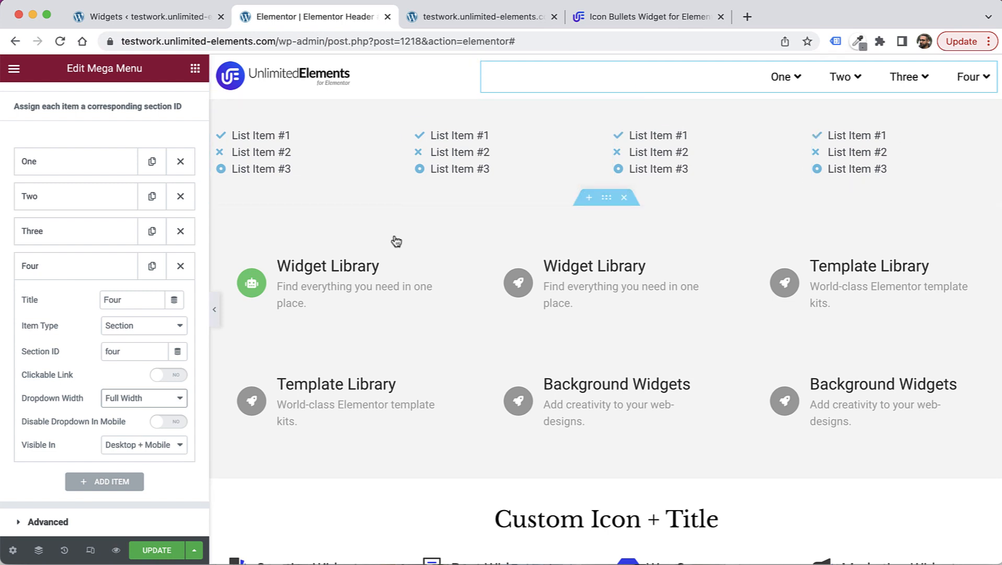
left_click(129, 458)
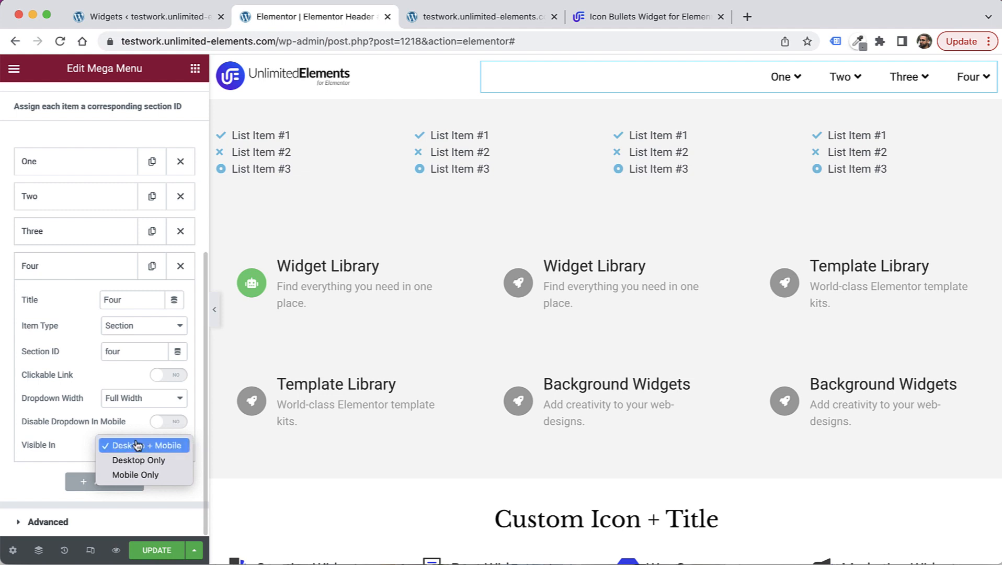
left_click(62, 461)
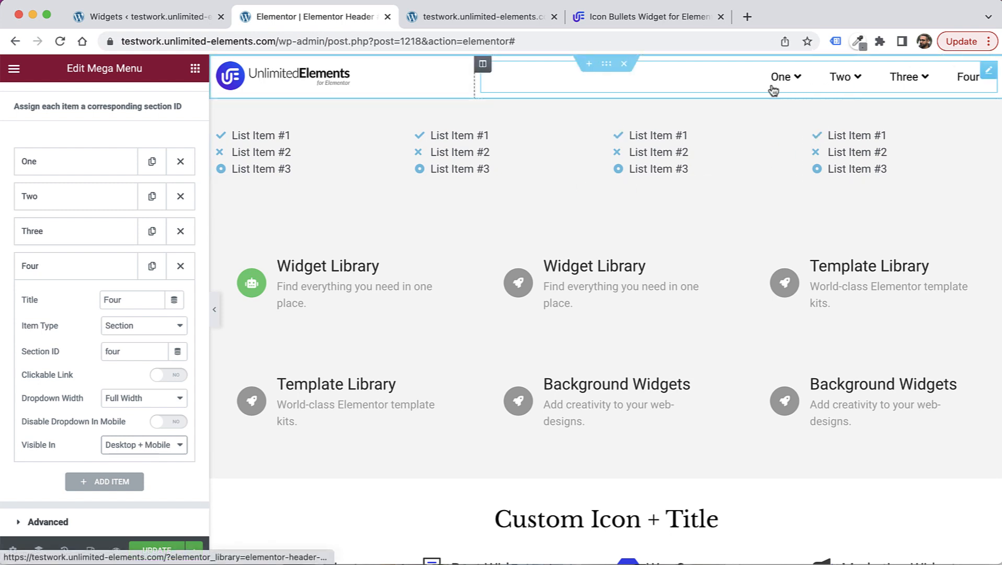
left_click(157, 445)
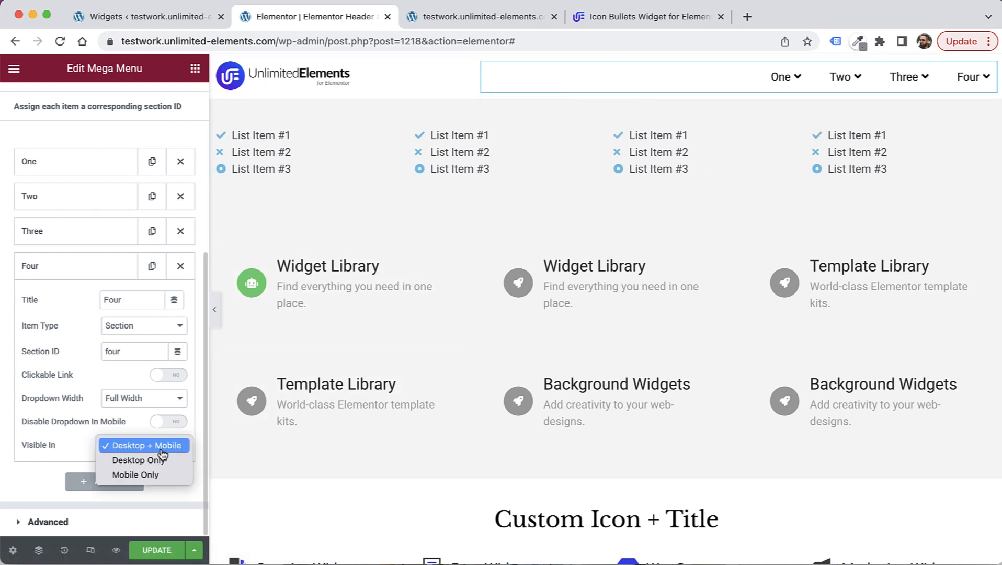
left_click(32, 492)
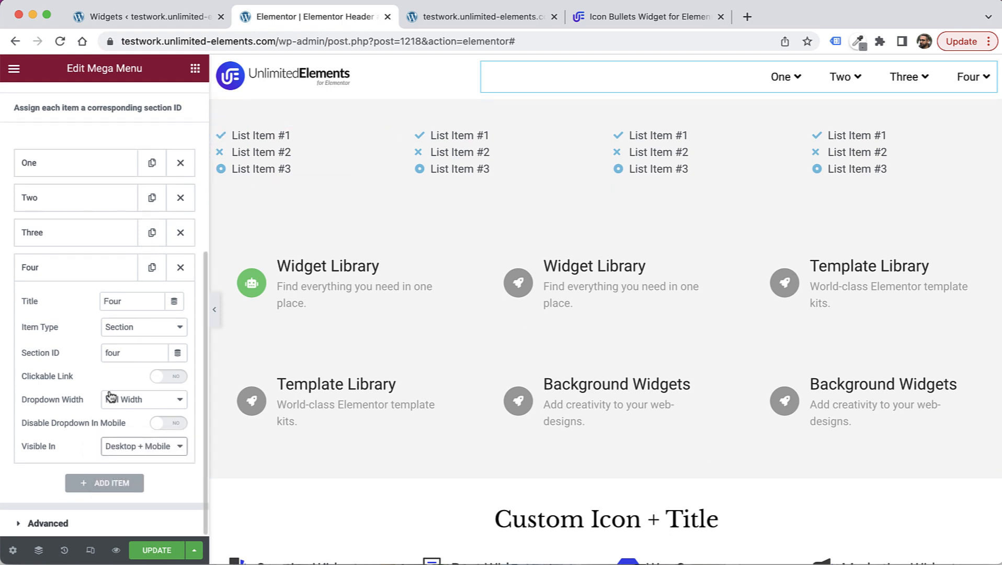
Step: Review the Mega Menu's General settings, including the hamburger and close menu icons and the responsive mode breakpoint
scroll(110, 396, "up", 4)
scroll(111, 396, "down", 4)
scroll(109, 390, "up", 5)
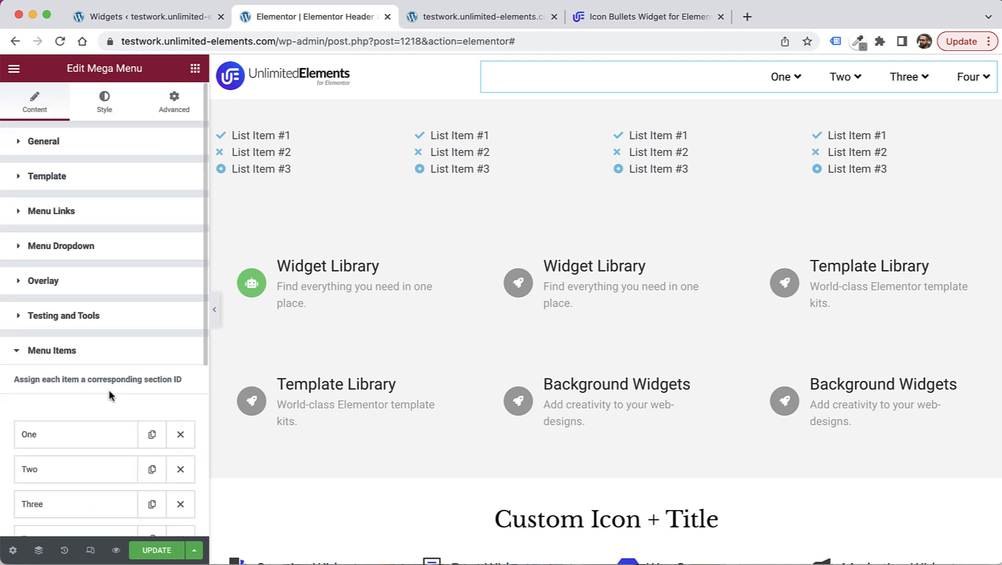
left_click(85, 151)
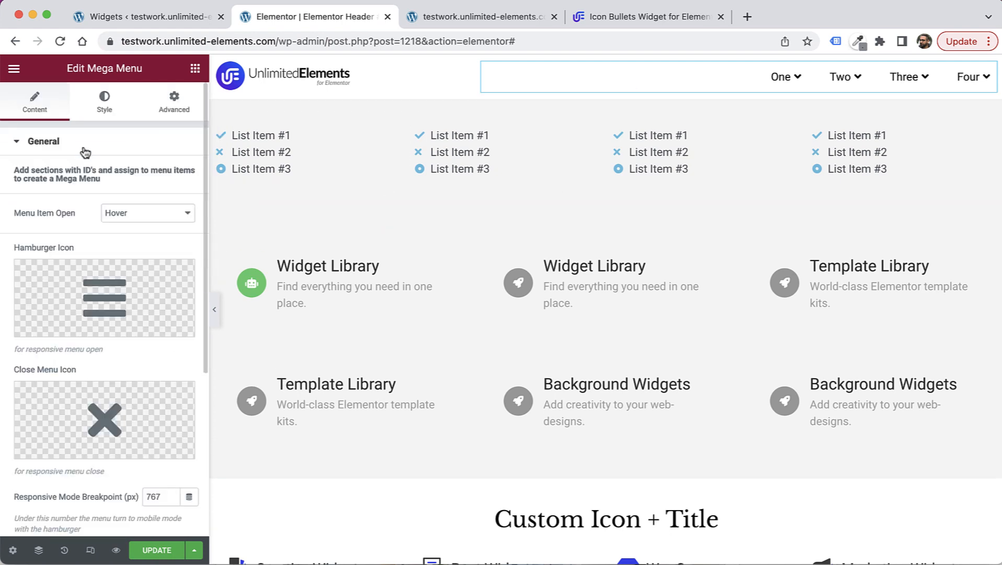
scroll(60, 256, "down", 1)
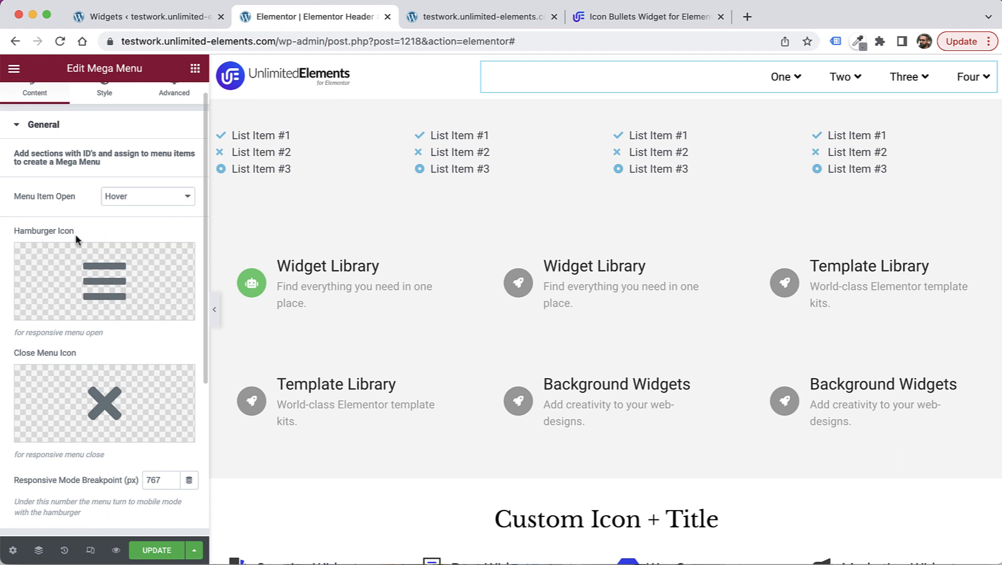
mouse_move(87, 401)
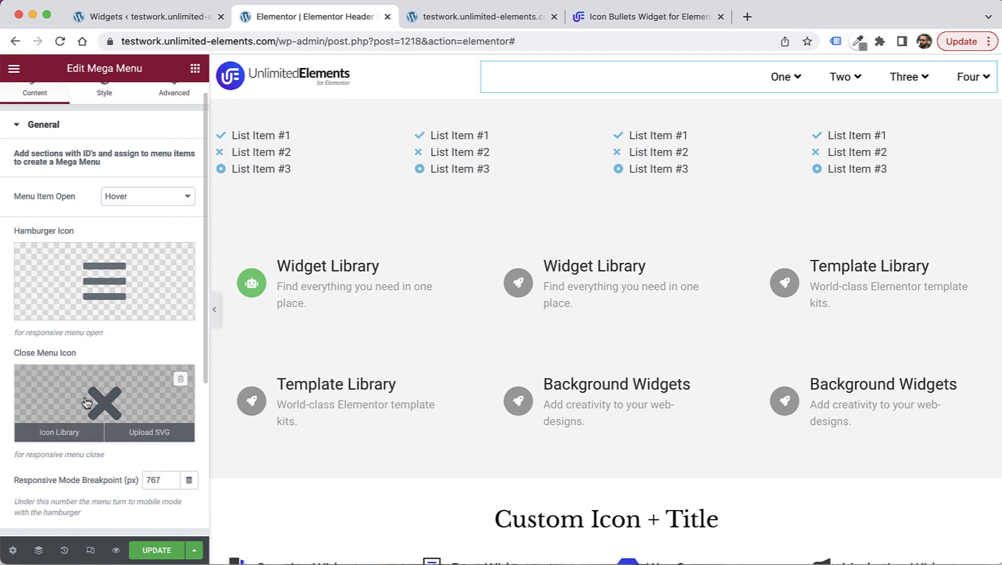
scroll(86, 401, "down", 2)
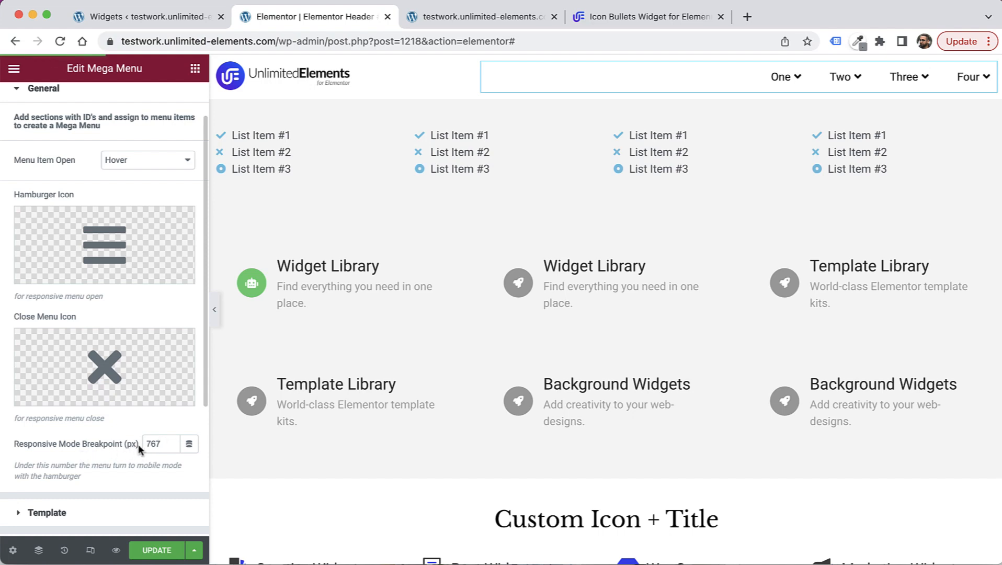
Step: Switch the header editor to the mobile preview and try opening and closing the hamburger menu
left_click(90, 556)
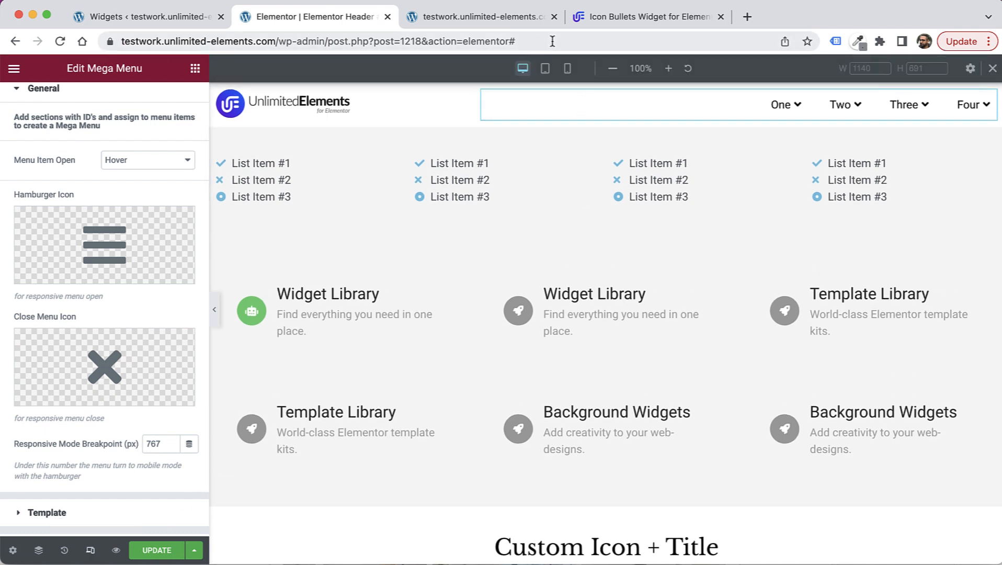
left_click(568, 69)
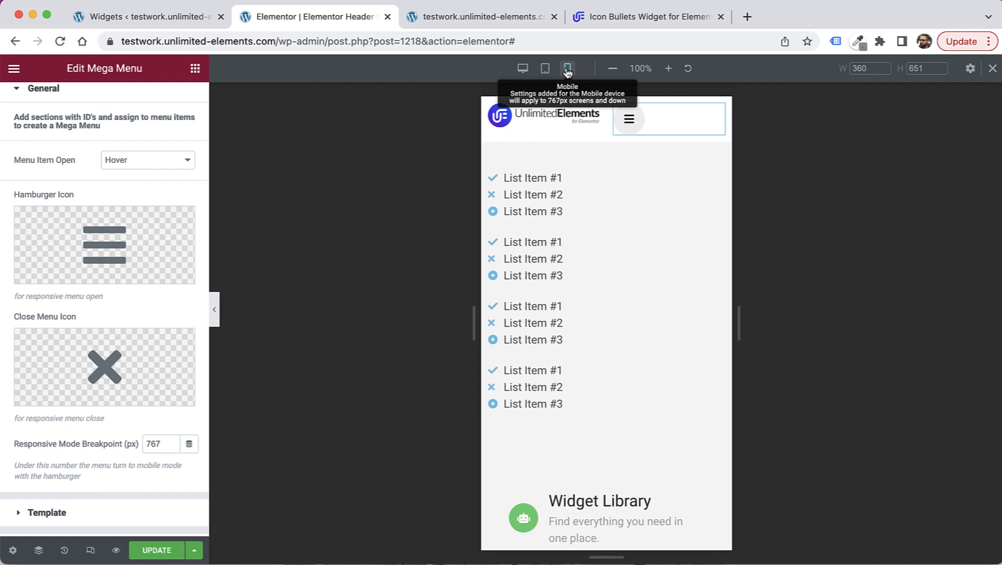
left_click(649, 132)
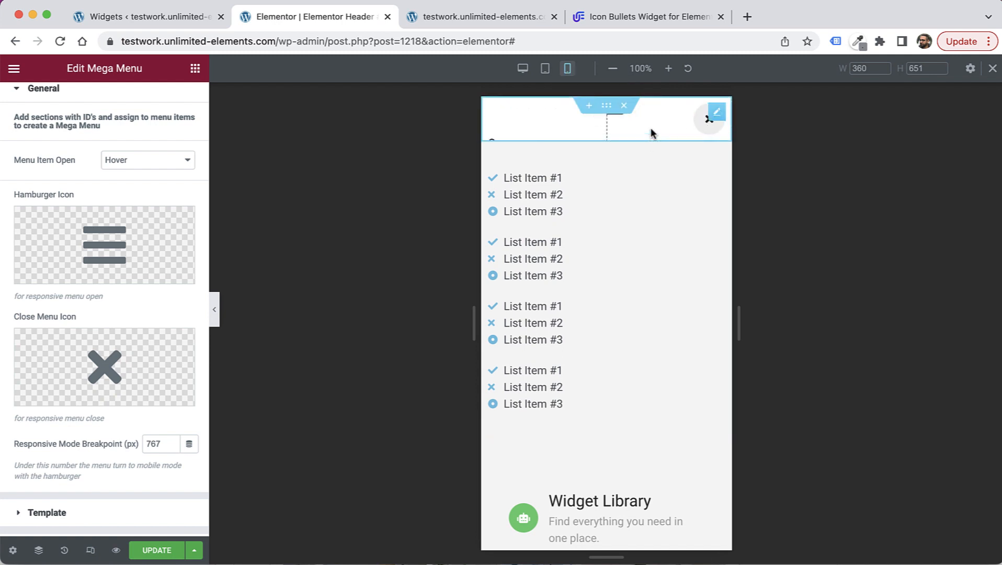
left_click(696, 127)
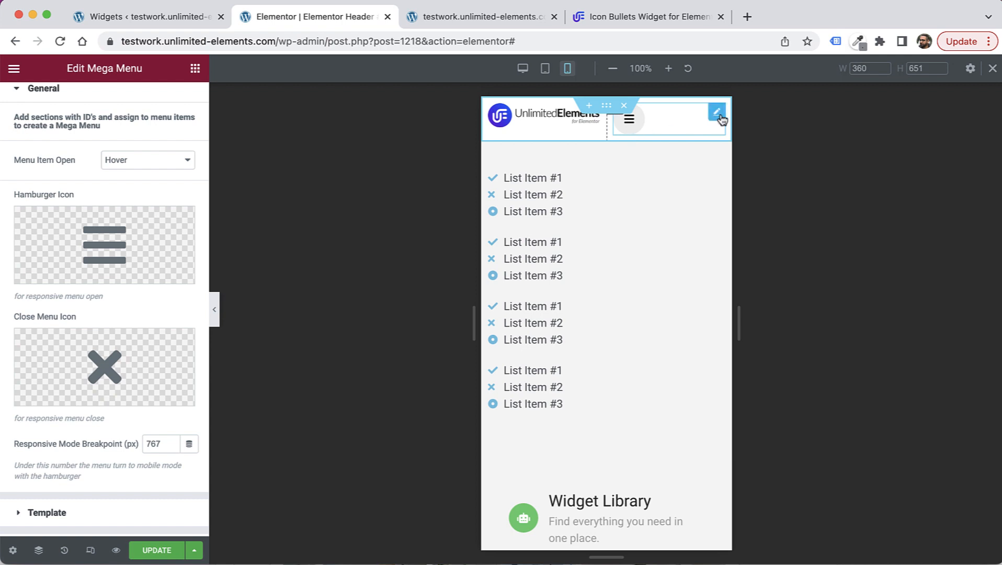
Step: Set the Mega Menu's Hamburger Alignment to Right in its hamburger icon styling
scroll(101, 123, "up", 1)
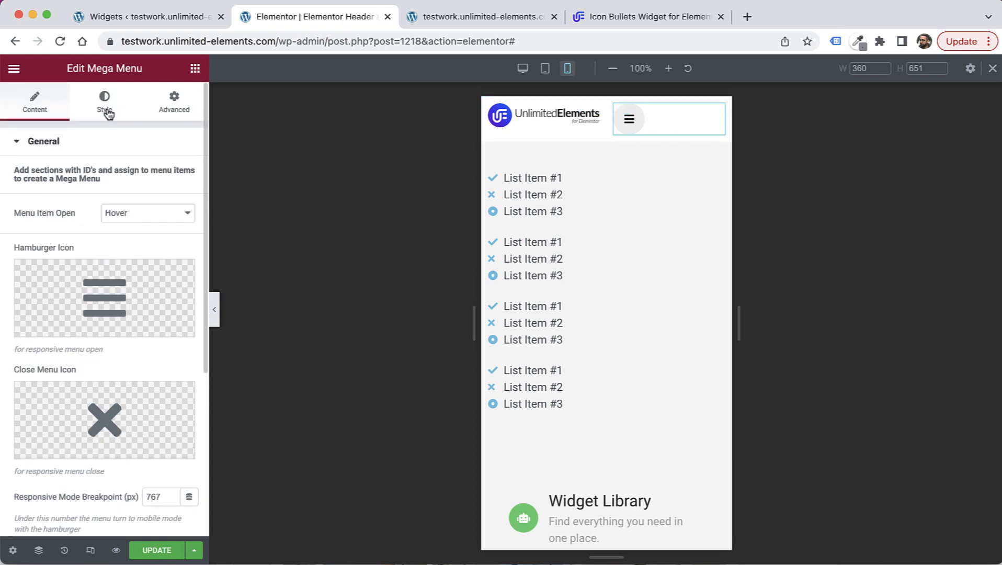
left_click(106, 111)
left_click(81, 137)
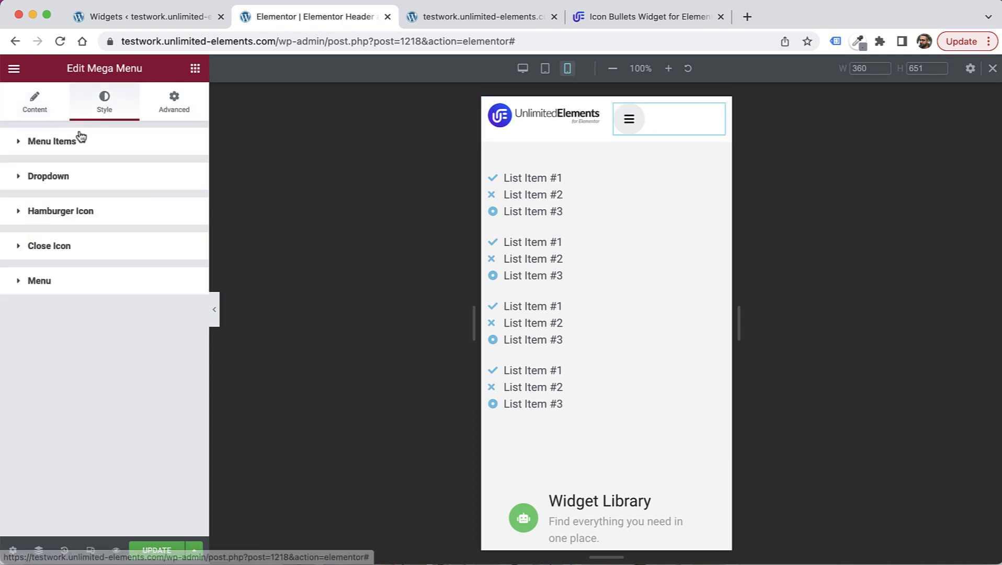
left_click(68, 223)
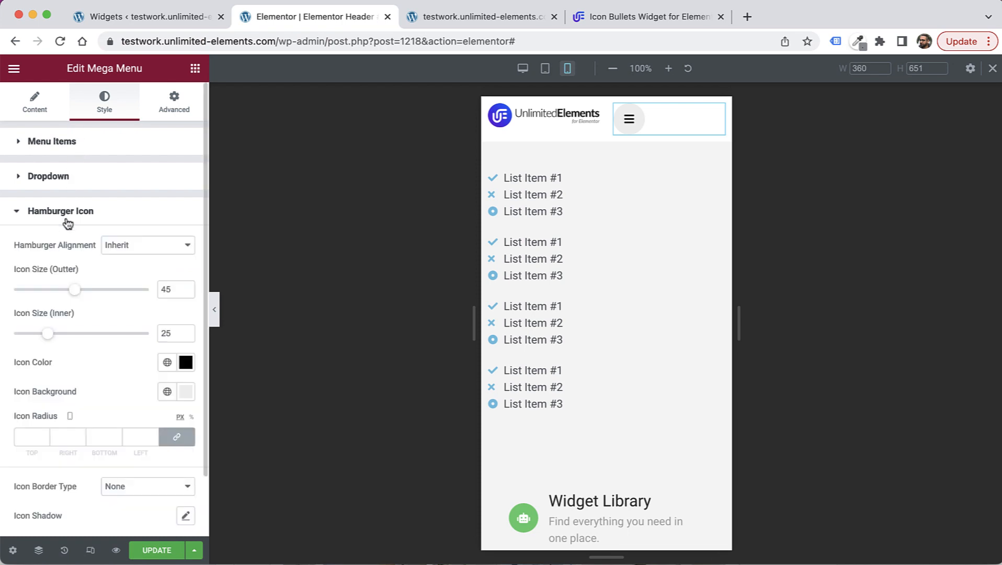
left_click(132, 250)
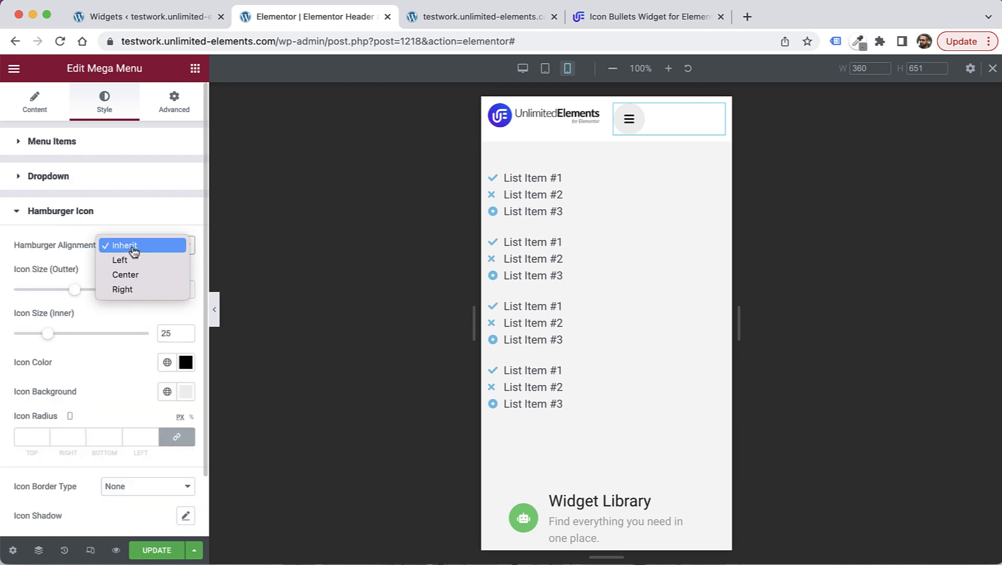
left_click(123, 289)
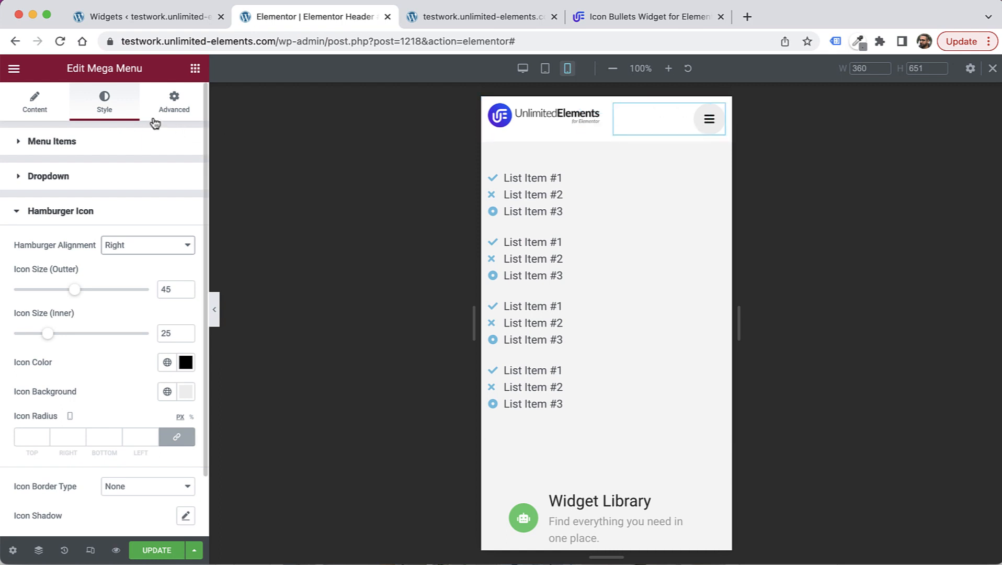
Step: Set the Mega Menu's Z-Index to 100 and test opening the hamburger menu in the mobile preview
left_click(172, 116)
left_click(171, 358)
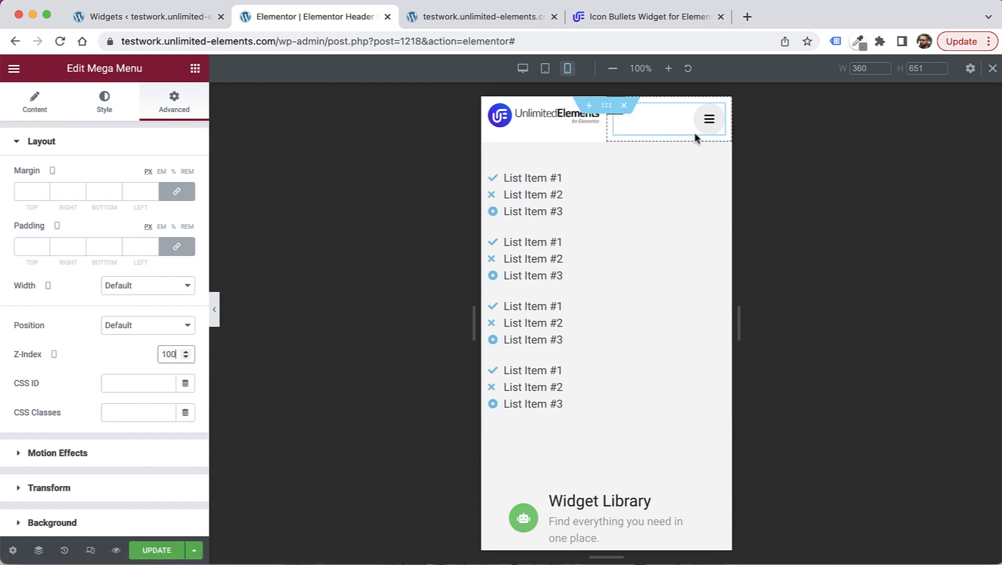
left_click(708, 122)
left_click(709, 122)
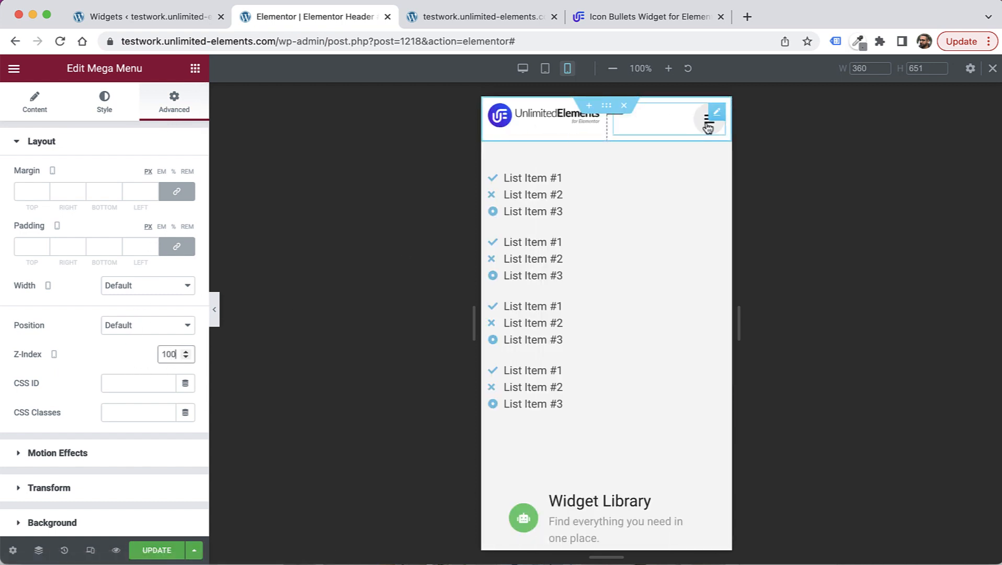
left_click(708, 125)
left_click(708, 126)
left_click(708, 126)
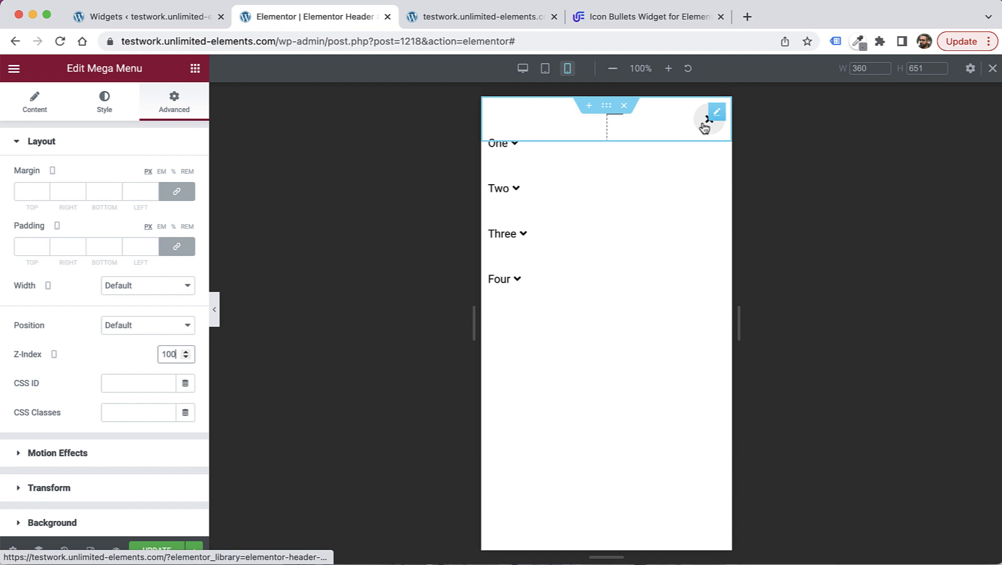
Step: Update the header template and reload the live site
left_click(154, 552)
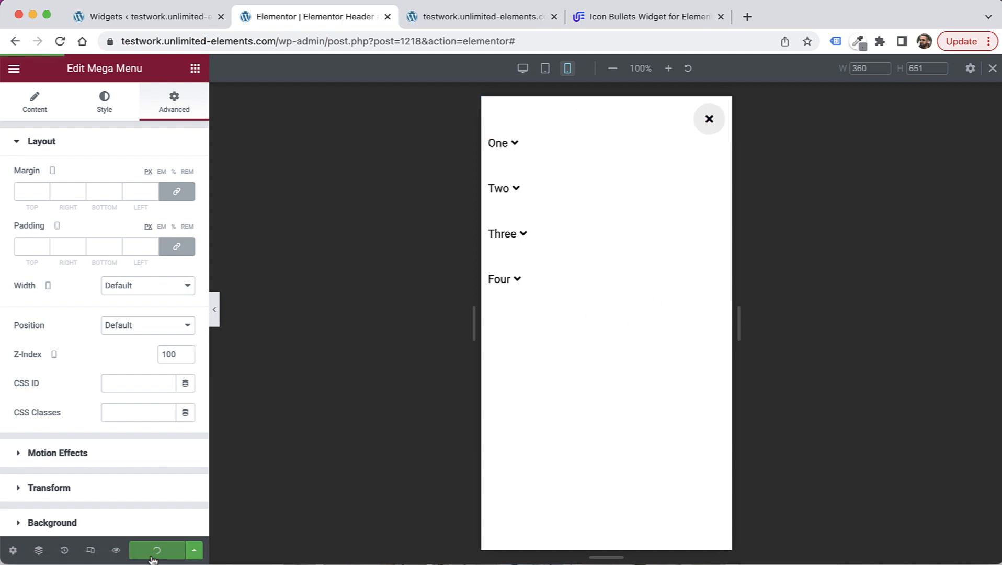
left_click(450, 17)
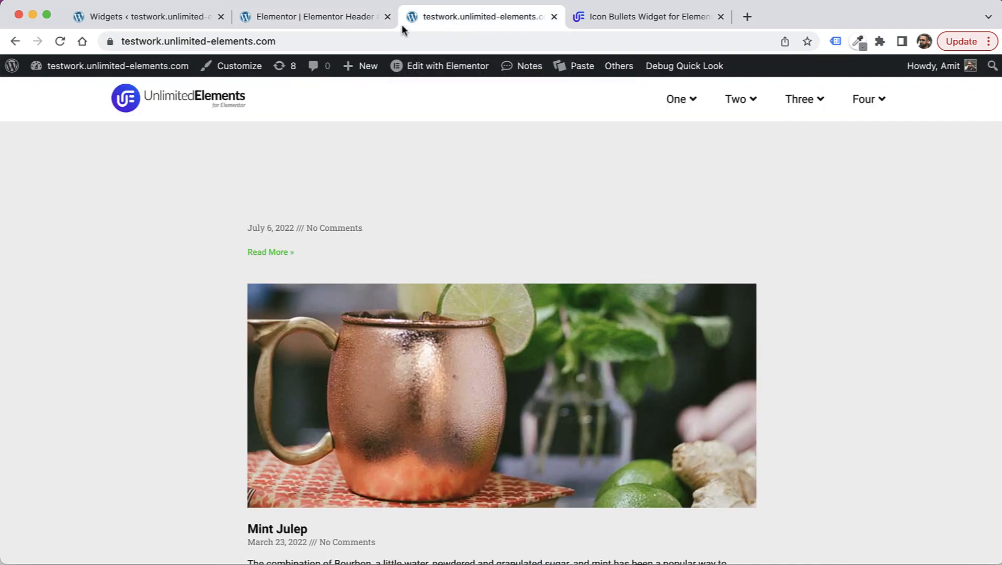
left_click(61, 42)
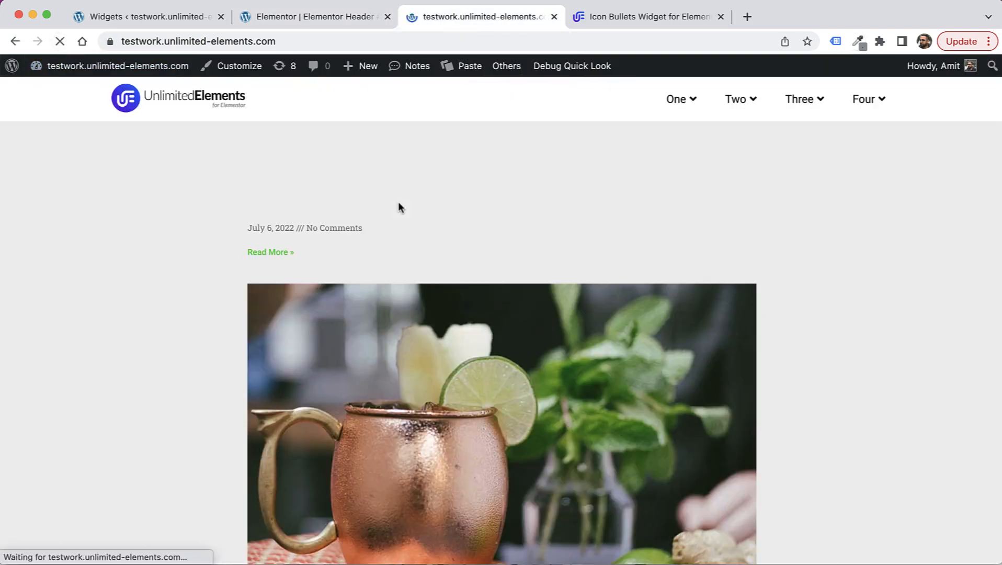
Step: Inspect the live site with the browser's developer tools and display it in mobile device emulation
right_click(869, 192)
left_click(782, 398)
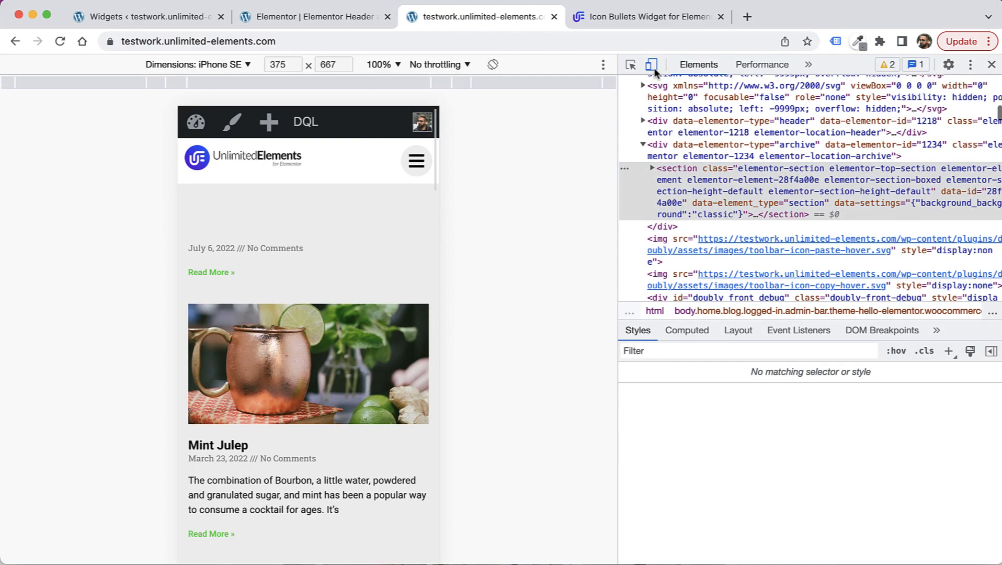
left_click(653, 67)
left_click(653, 67)
Step: Open the hamburger menu on the emulated mobile site and test the dropdowns of items One and Two
left_click(411, 158)
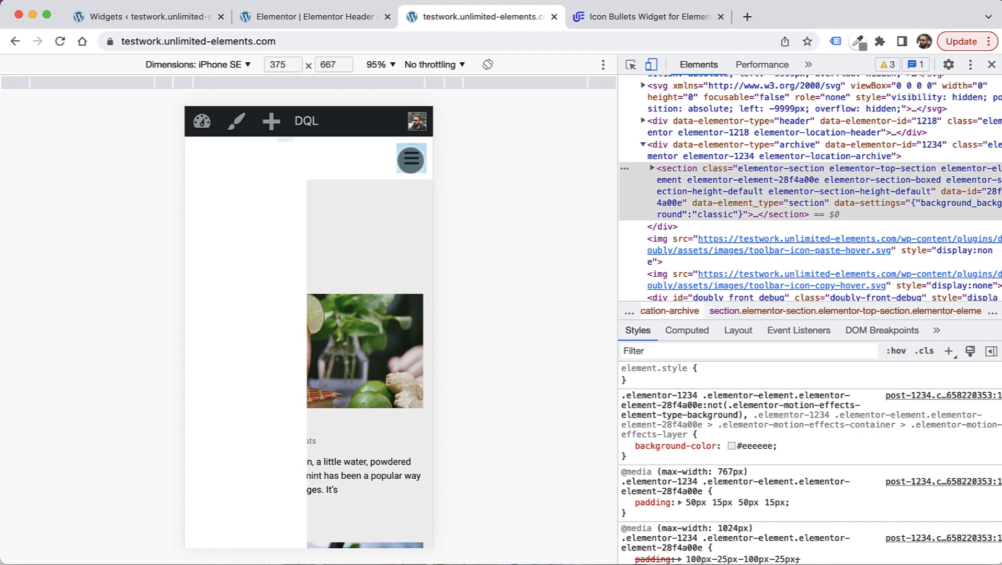
left_click(222, 200)
left_click(222, 199)
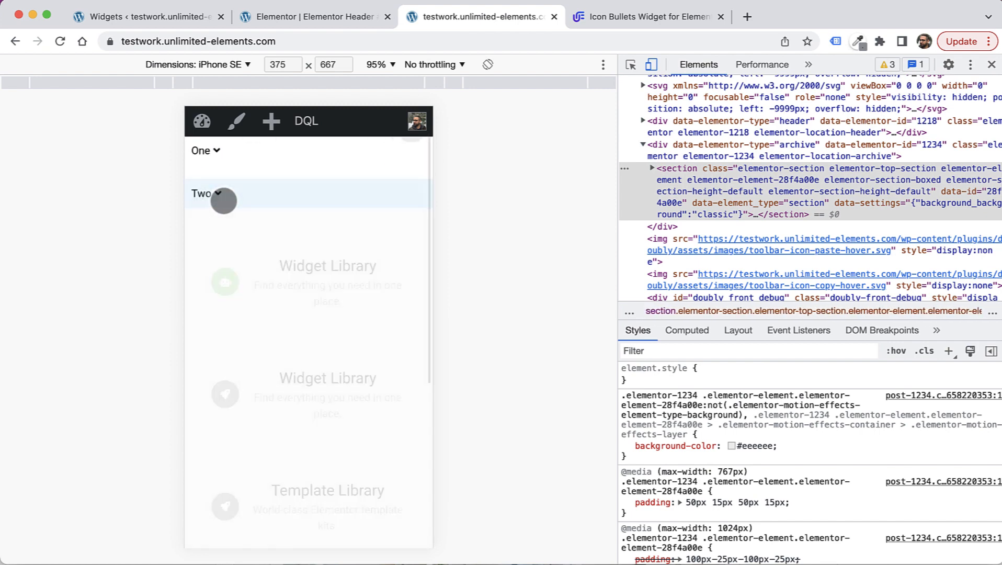
left_click(219, 157)
left_click(221, 158)
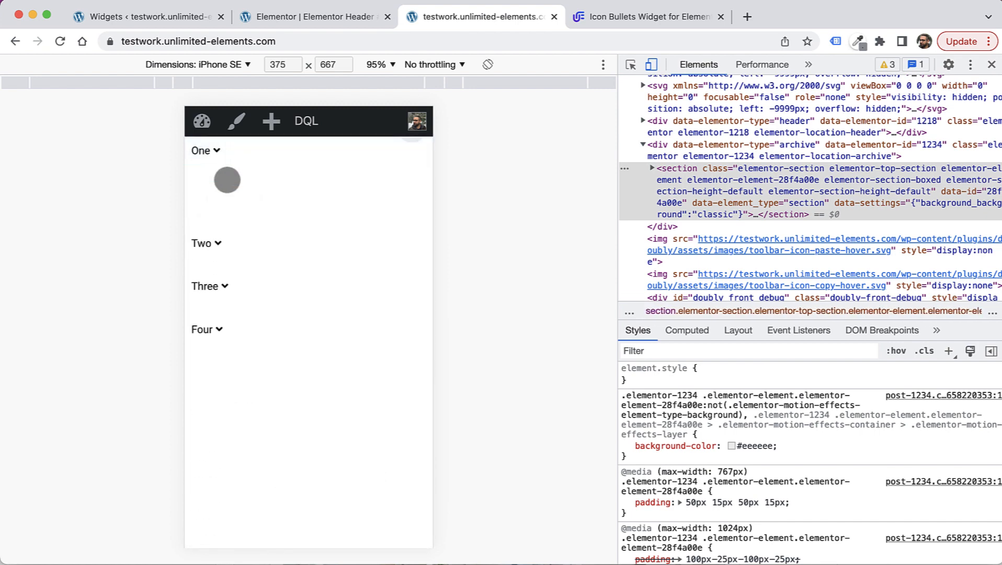
left_click(219, 196)
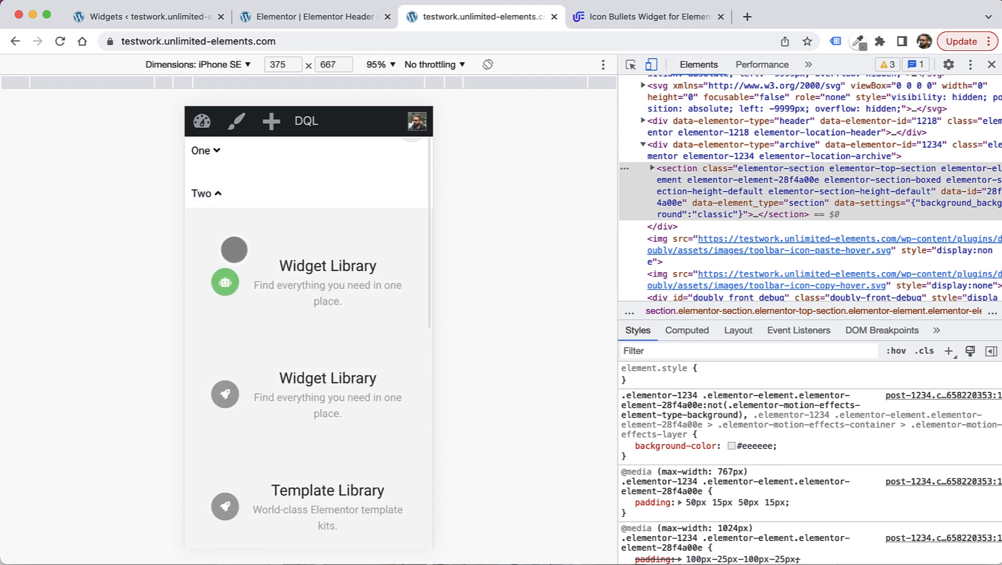
Step: Test the dropdowns of items Three and Four in the emulated mobile menu, trying the massage entries under Four
left_click(222, 202)
left_click(228, 237)
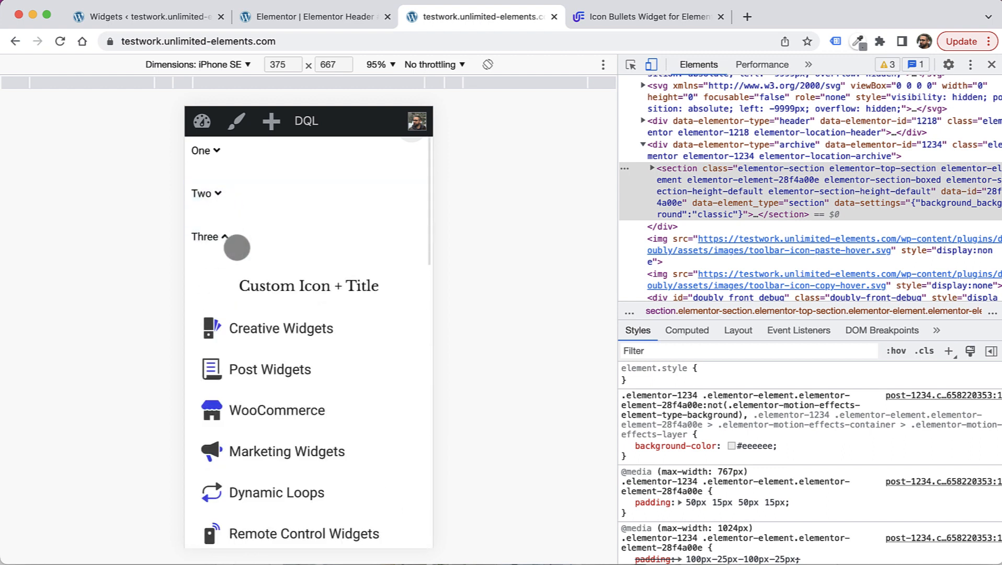
left_click(231, 241)
left_click(223, 278)
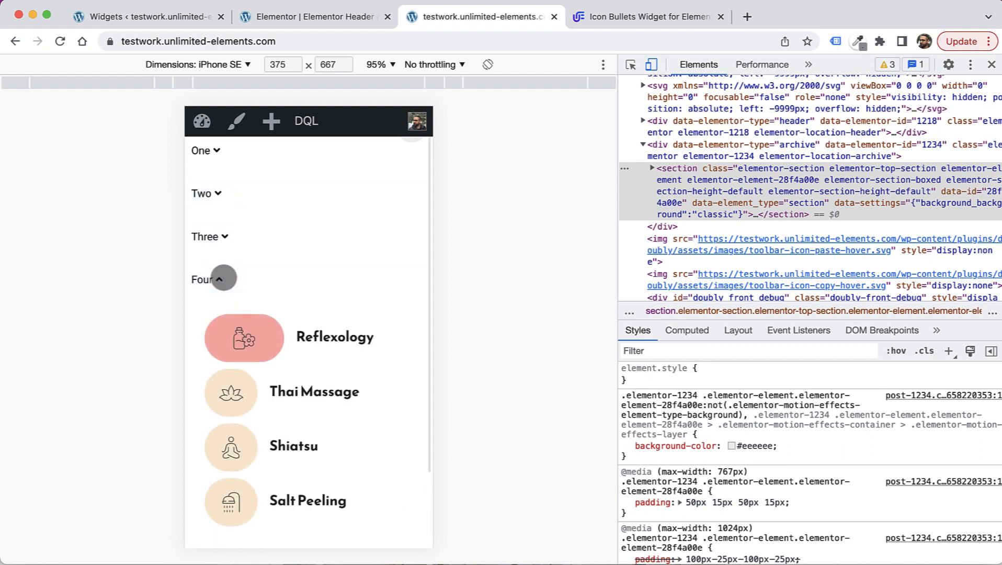
scroll(315, 333, "down", 3)
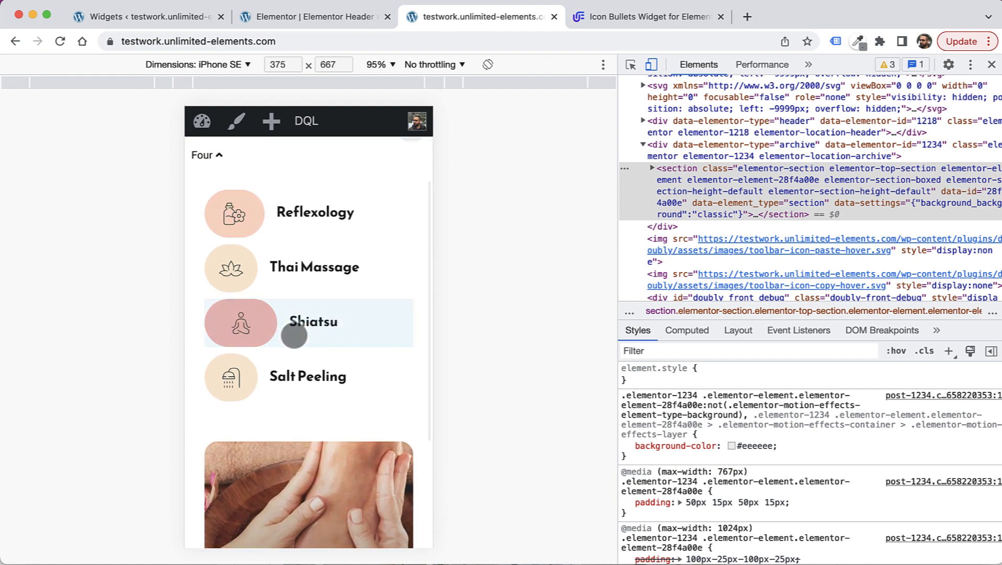
left_click(290, 365)
left_click(313, 281)
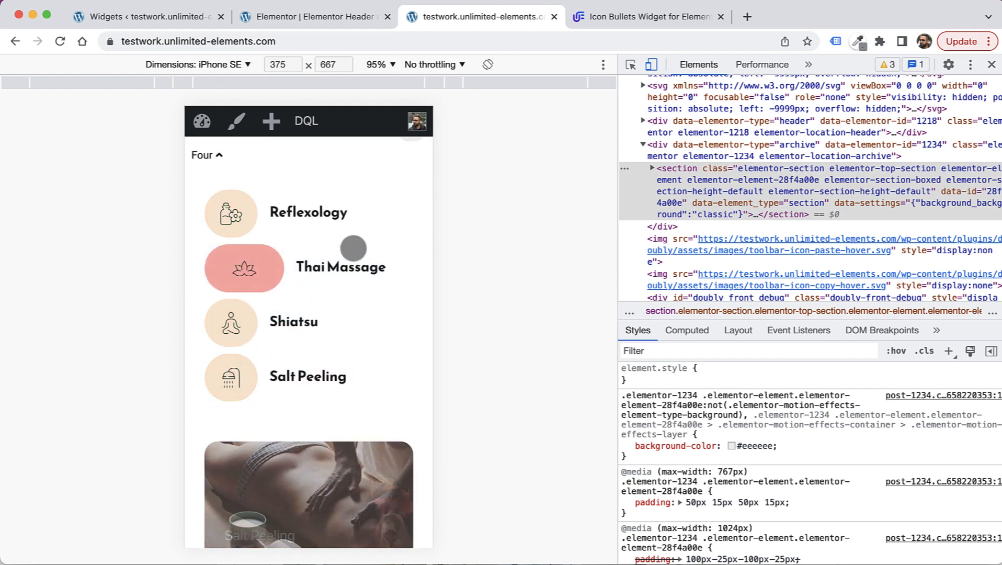
left_click(287, 237)
Step: Close the device emulation and developer tools, and return the header template editor to its desktop preview
left_click(651, 65)
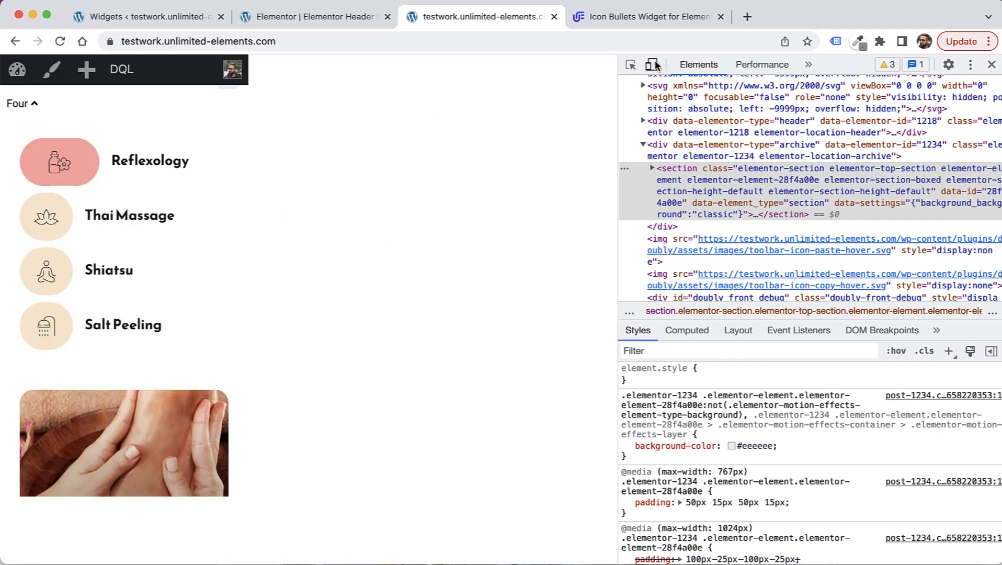
left_click(992, 64)
left_click(333, 23)
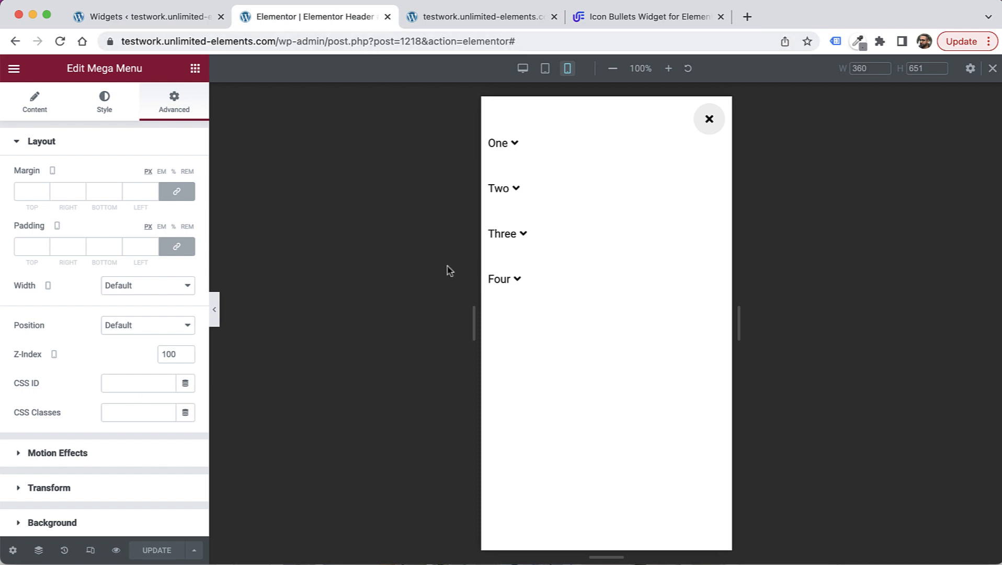
left_click(709, 128)
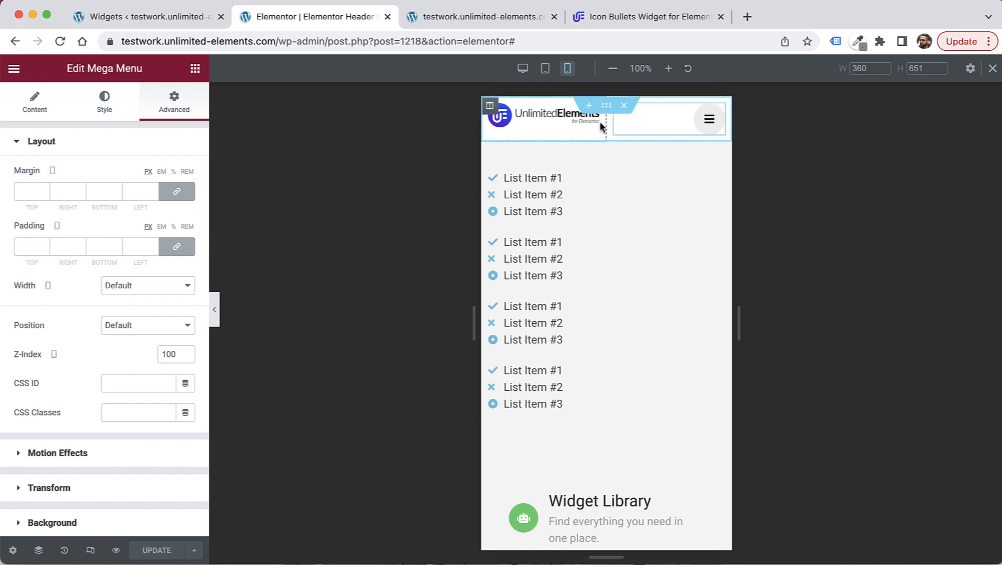
left_click(523, 68)
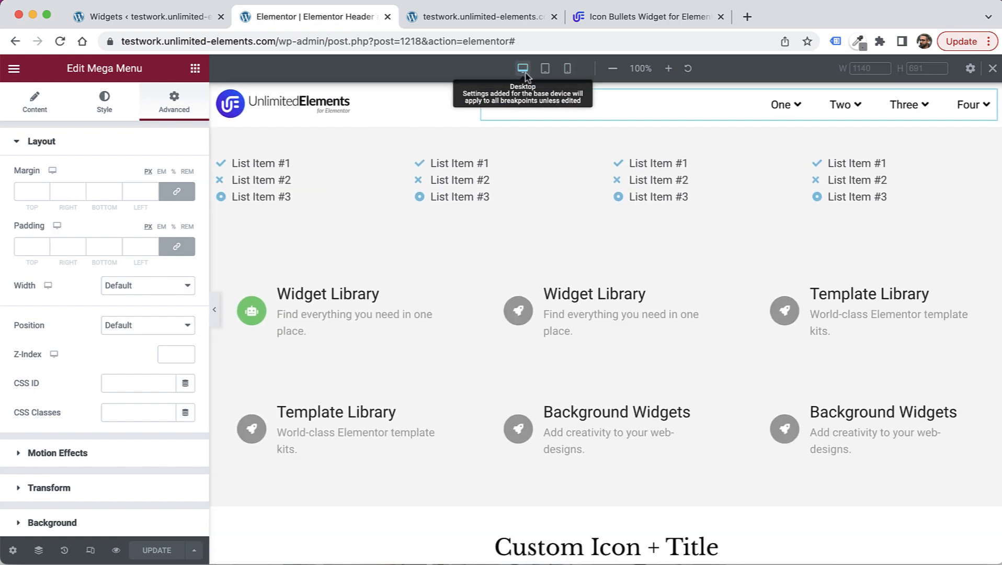
Step: Review the Mega Menu's general content settings, including the Hover and Click options for Menu Item Open
left_click(50, 108)
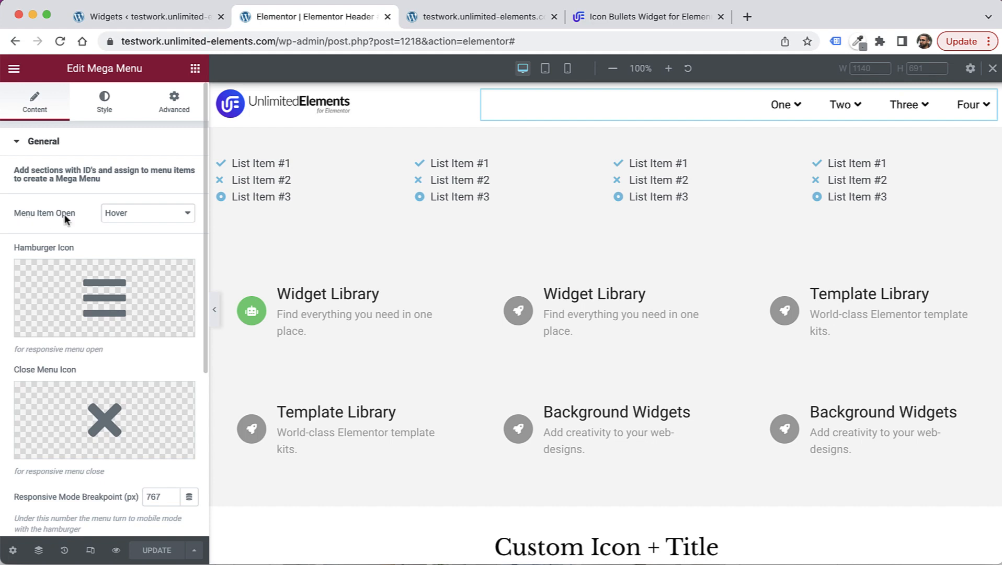
left_click(146, 219)
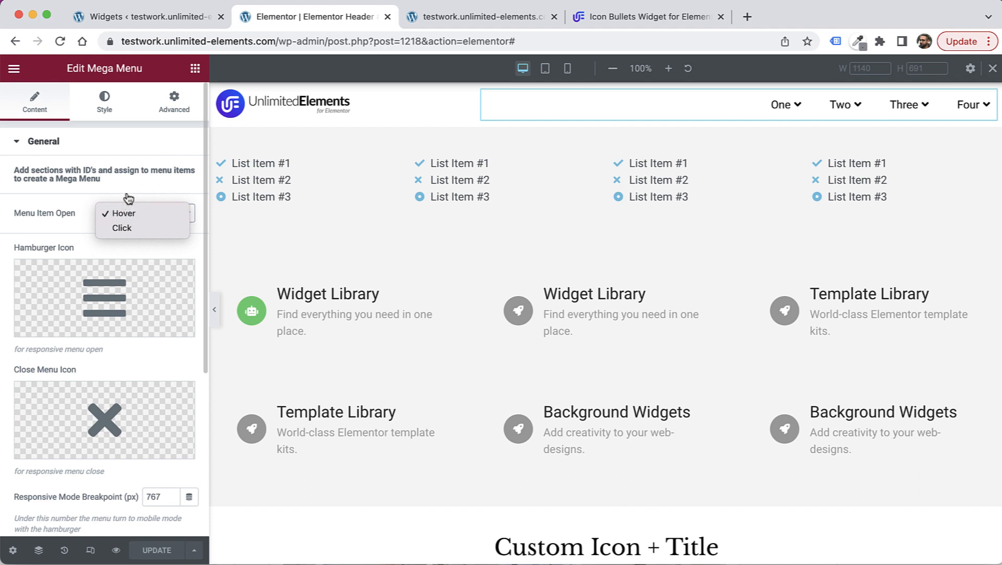
left_click(127, 212)
left_click(127, 212)
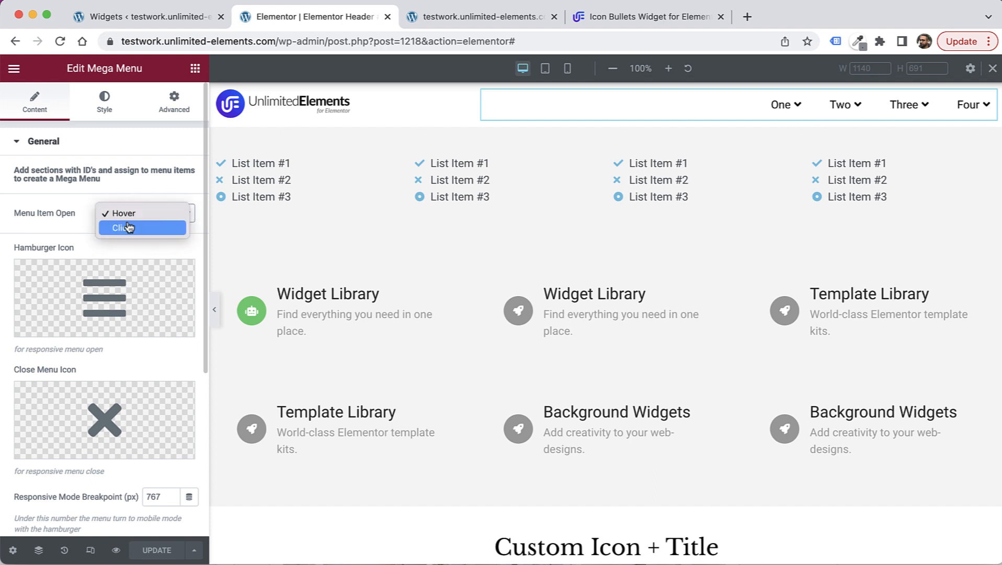
left_click(81, 201)
scroll(115, 190, "down", 2)
scroll(115, 194, "up", 2)
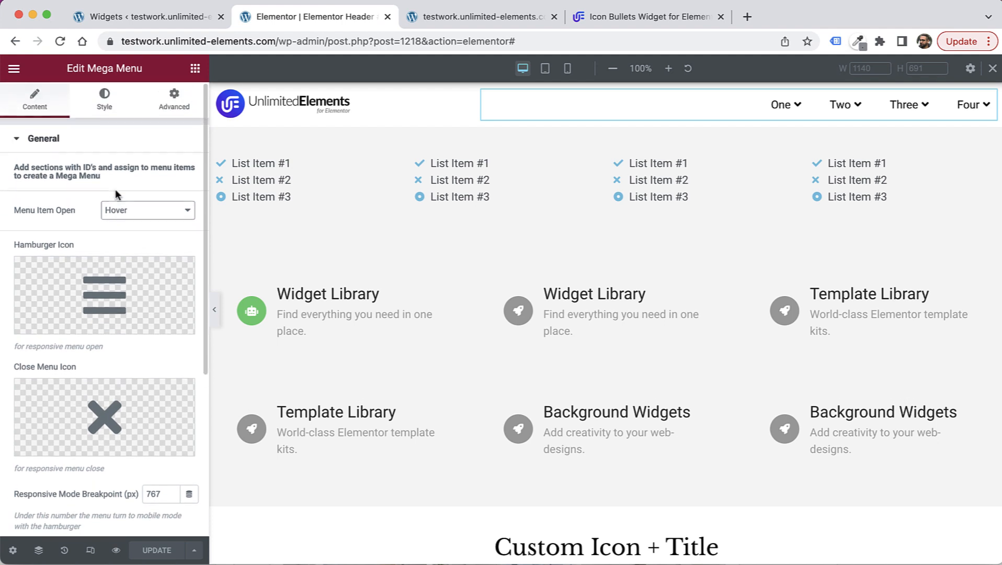
Step: Open the Mega Menu's Template settings and look over the dropdown sections placed in the header layout
left_click(53, 152)
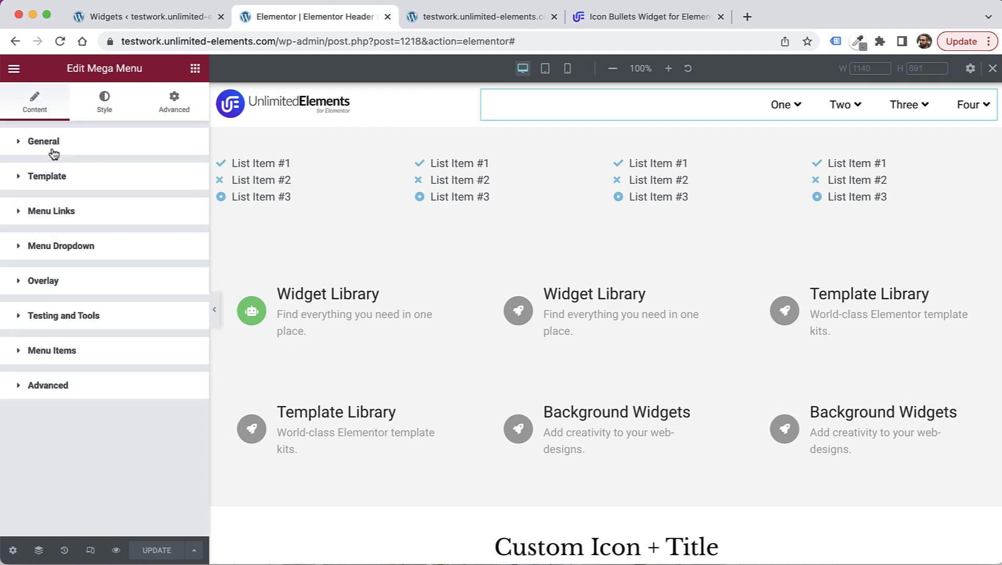
left_click(57, 179)
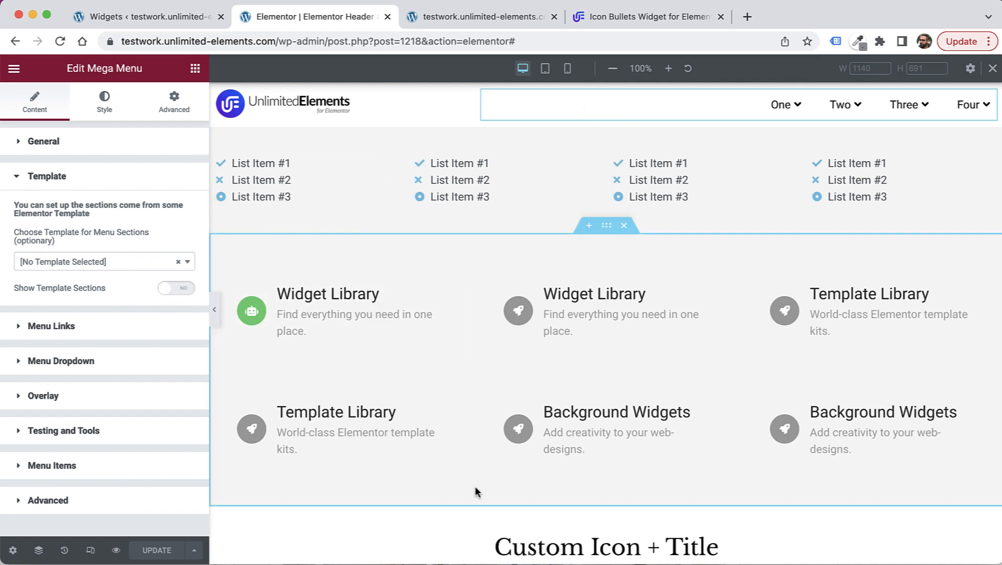
scroll(476, 487, "down", 5)
scroll(476, 489, "up", 5)
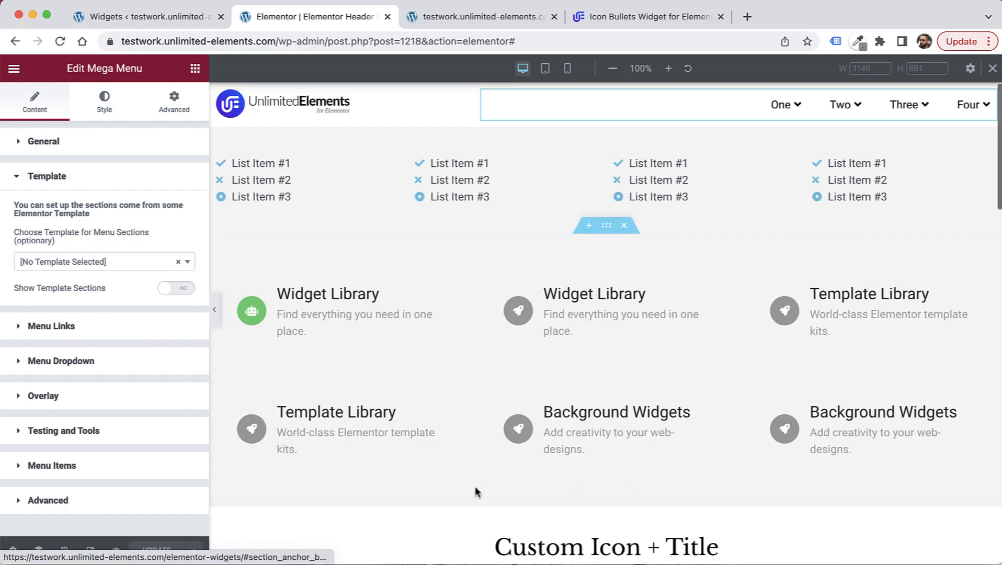
scroll(476, 489, "down", 4)
scroll(475, 490, "up", 4)
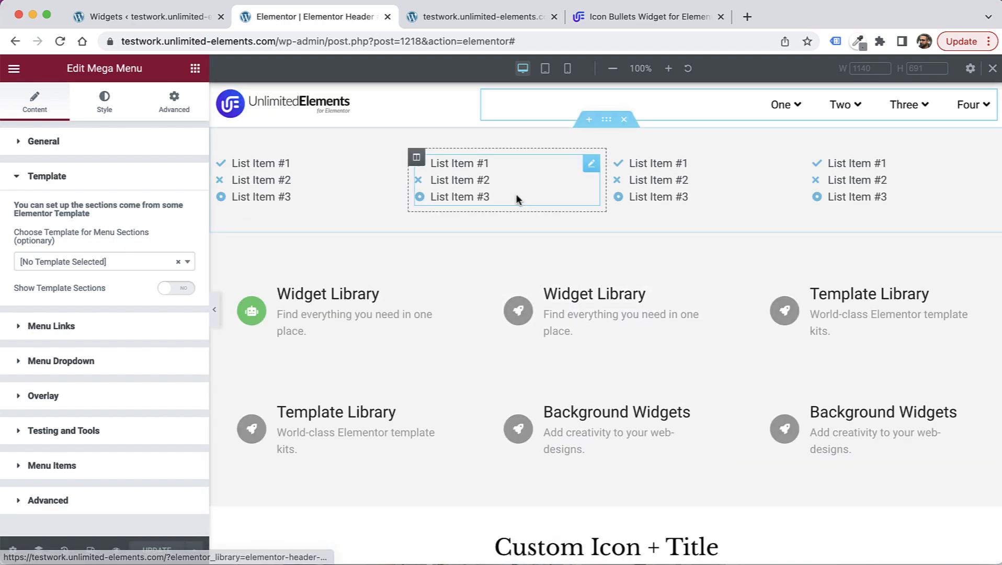
scroll(484, 491, "down", 1)
scroll(486, 507, "down", 4)
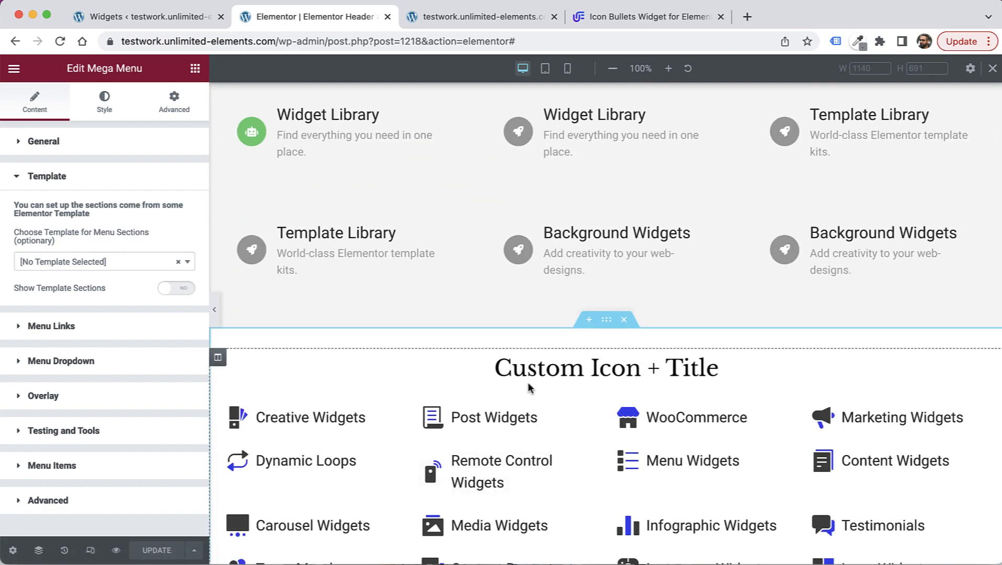
scroll(528, 387, "up", 5)
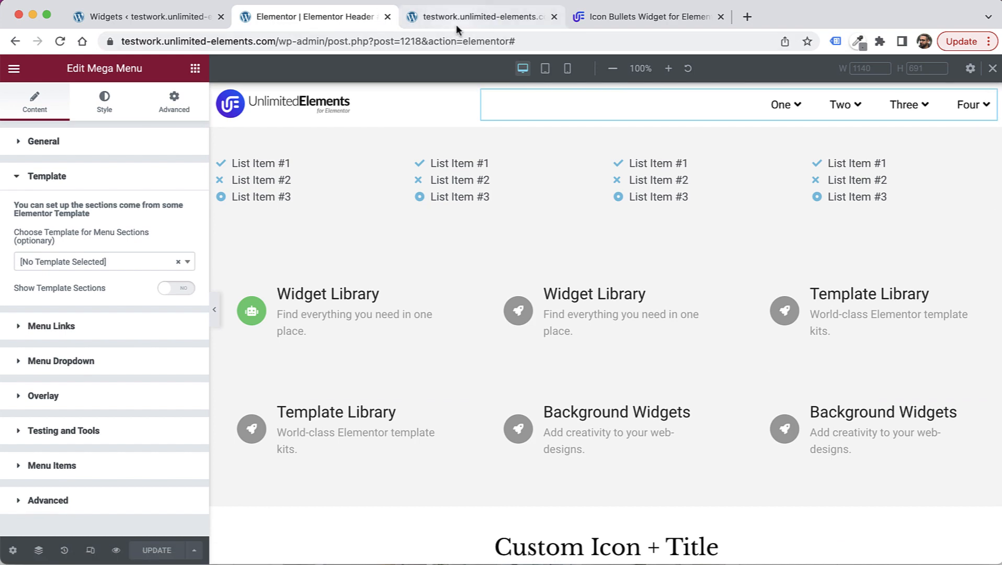
Step: Switch to the WordPress dashboard and open the list of saved Elementor templates
left_click(122, 21)
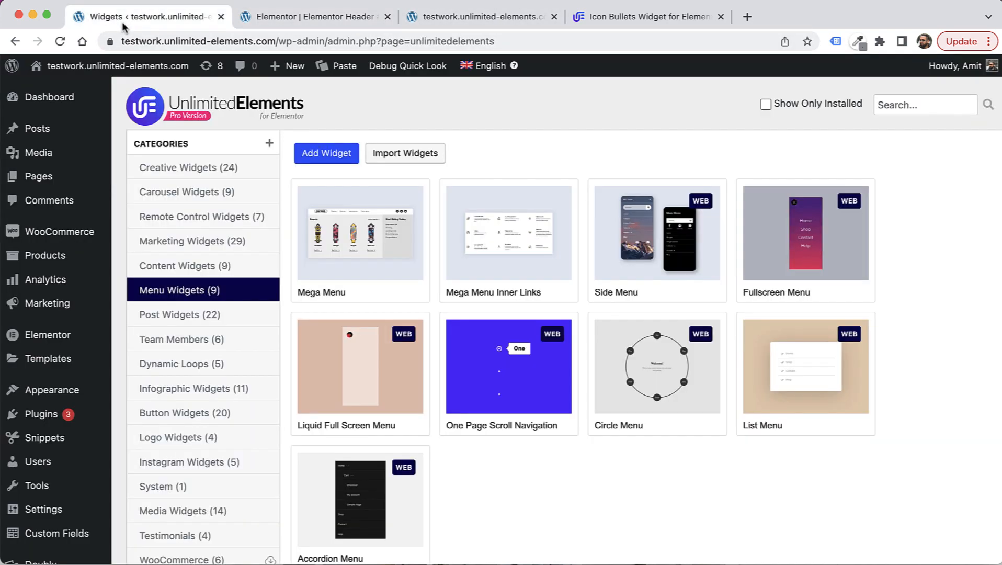
mouse_move(62, 413)
scroll(61, 413, "down", 1)
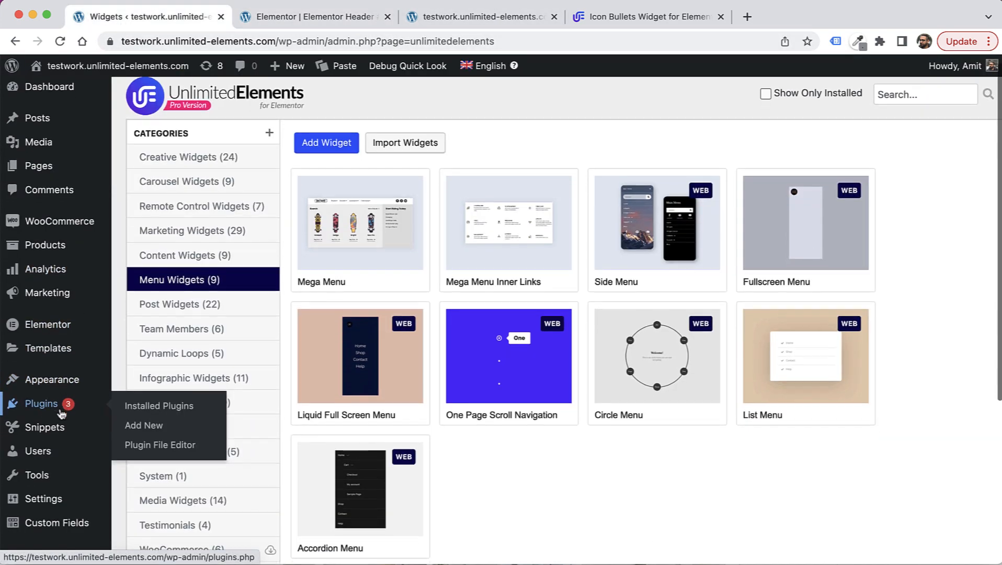
mouse_move(53, 354)
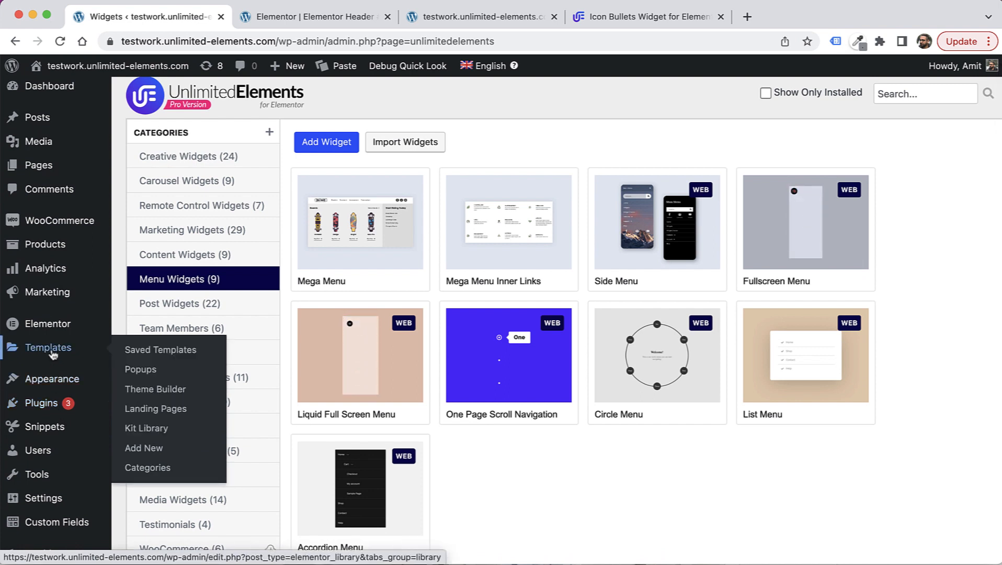
left_click(53, 354)
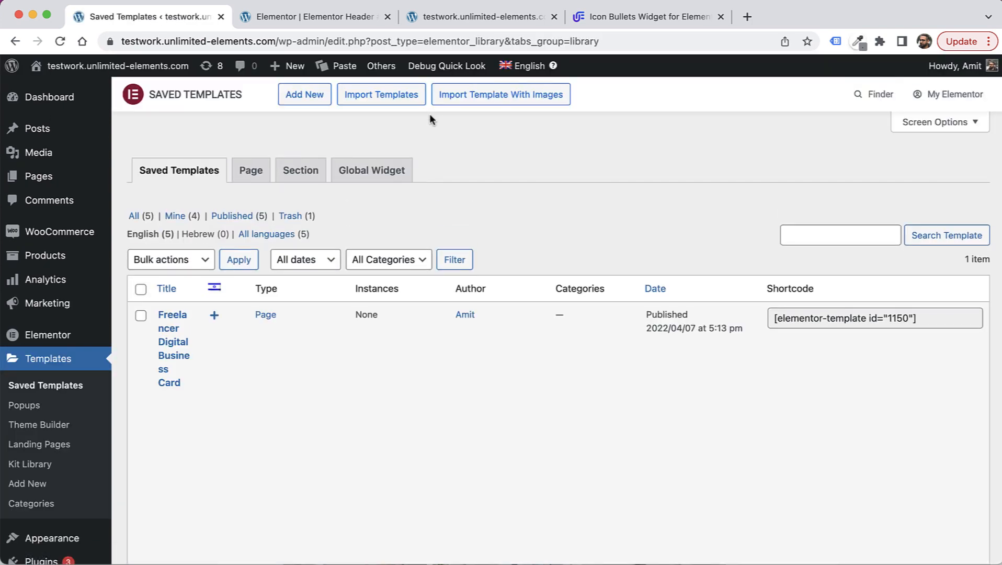
Step: Create a new Elementor template of type Page named "Mega Menu Sections"
left_click(312, 100)
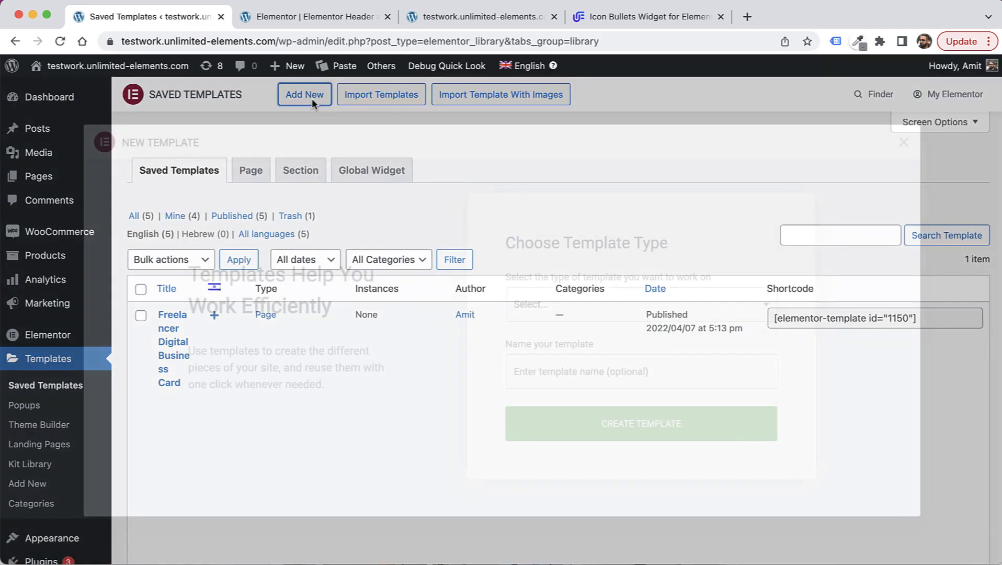
left_click(607, 319)
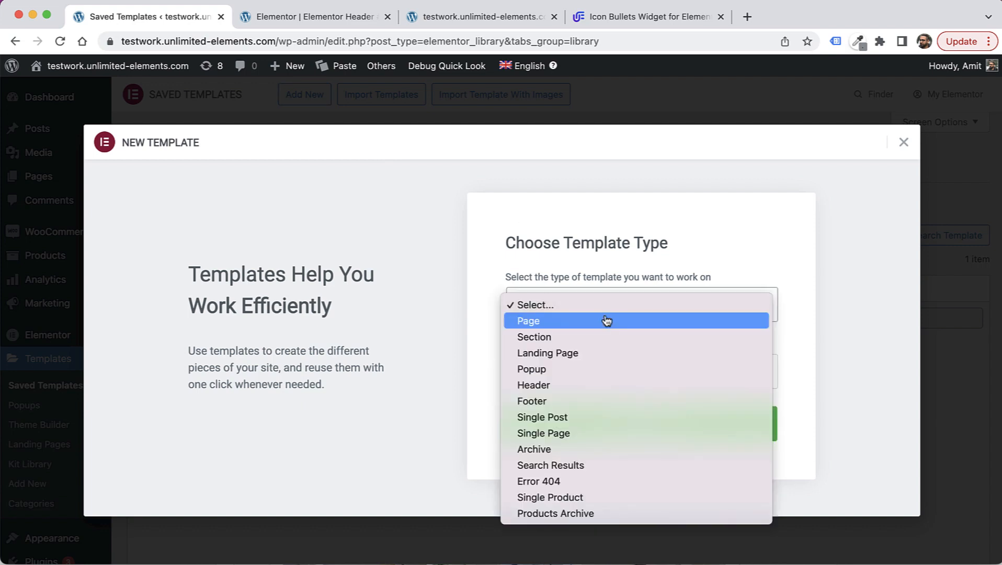
left_click(606, 320)
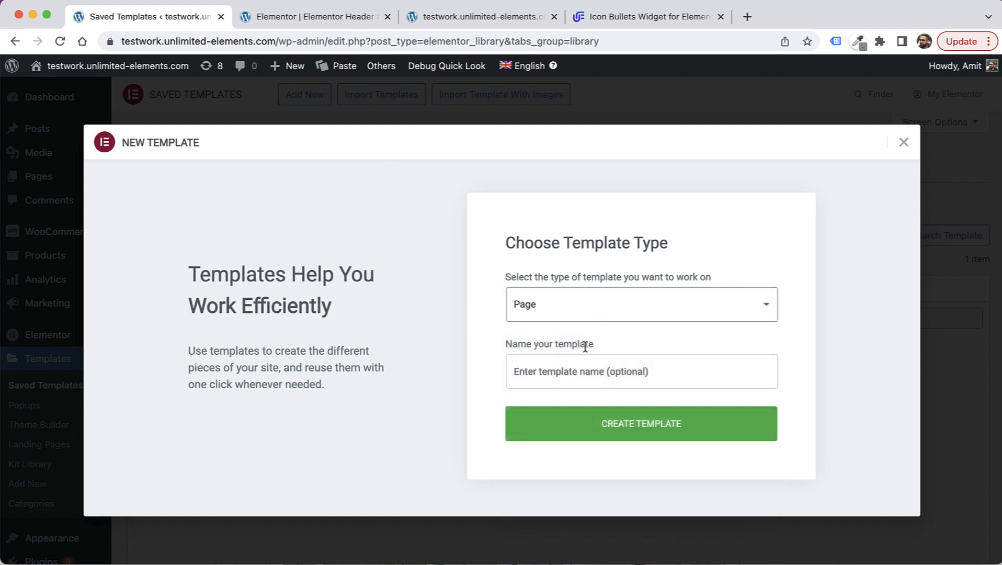
left_click(576, 375)
type("Mega")
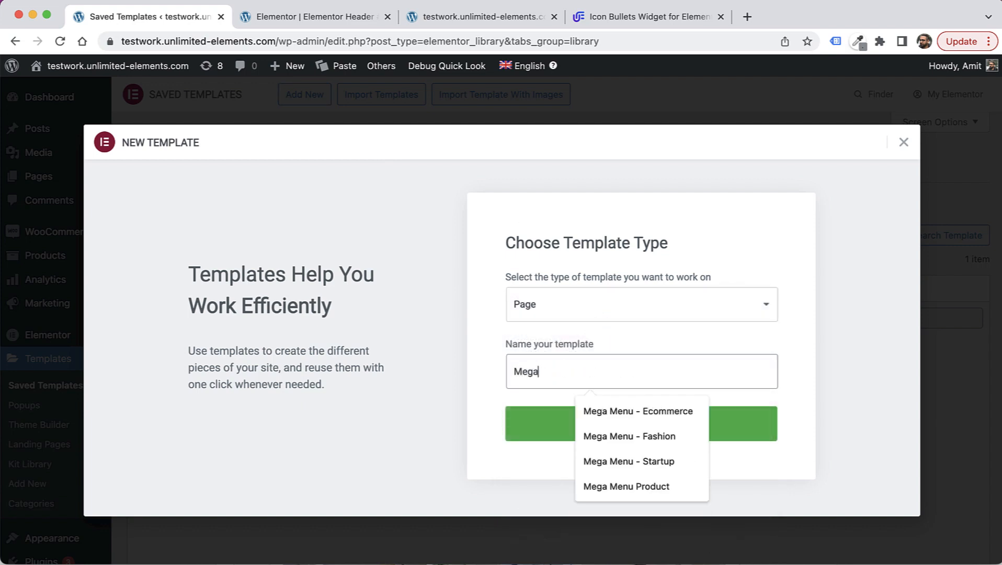
type(" Meny")
key("BackSpace")
key("BackSpace")
type("u Sections")
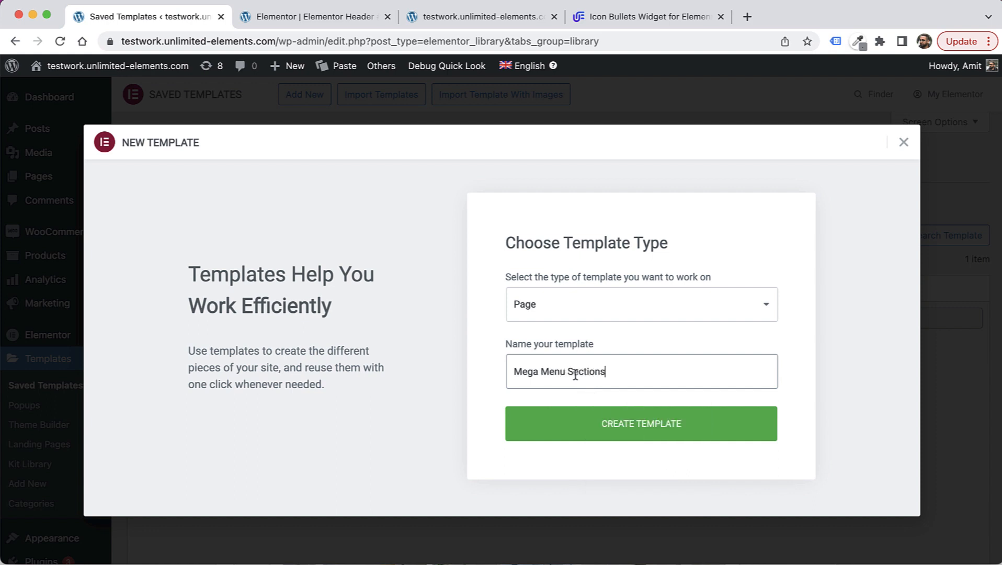
left_click(606, 428)
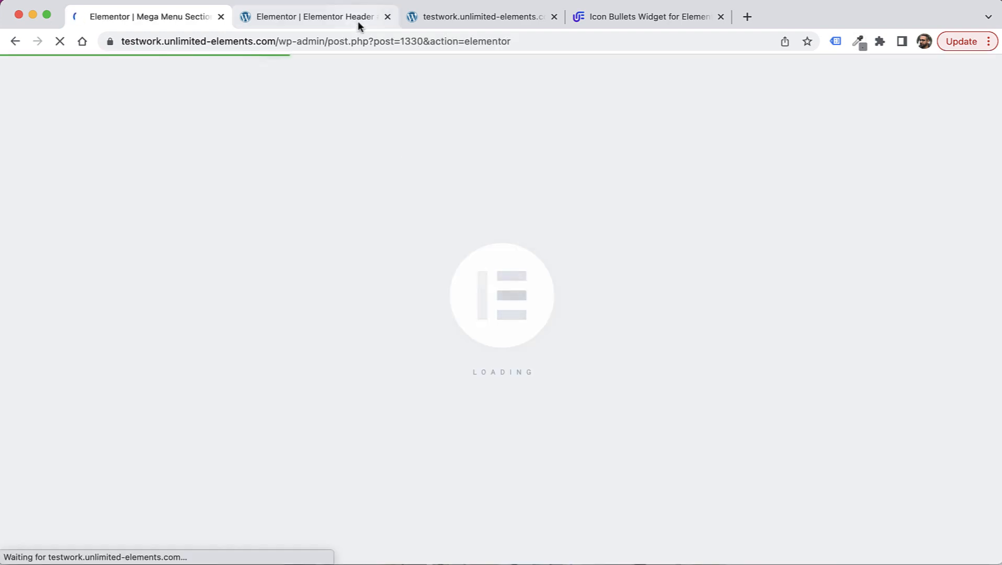
Step: Copy the four-column icon list section from the header template
left_click(358, 19)
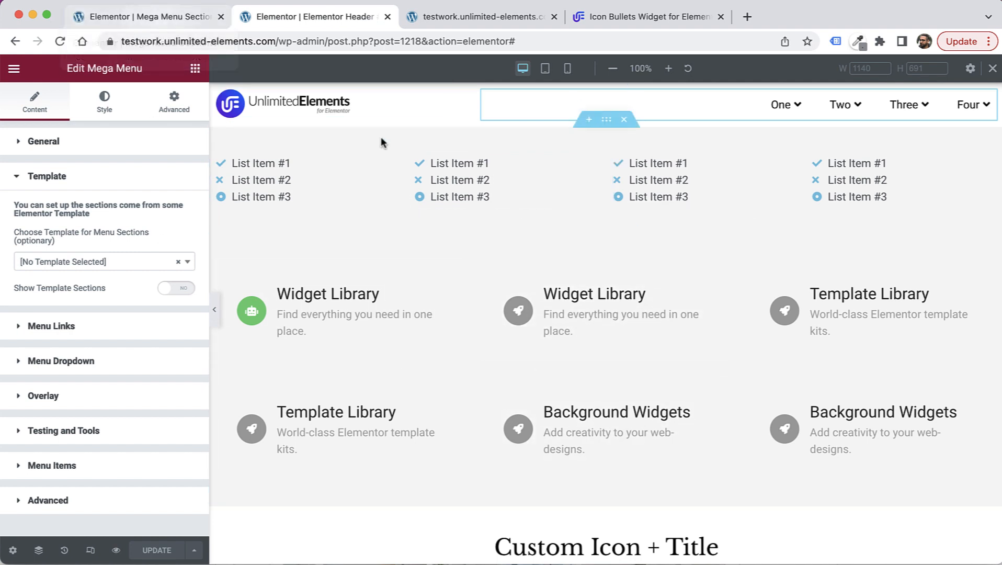
left_click(606, 120)
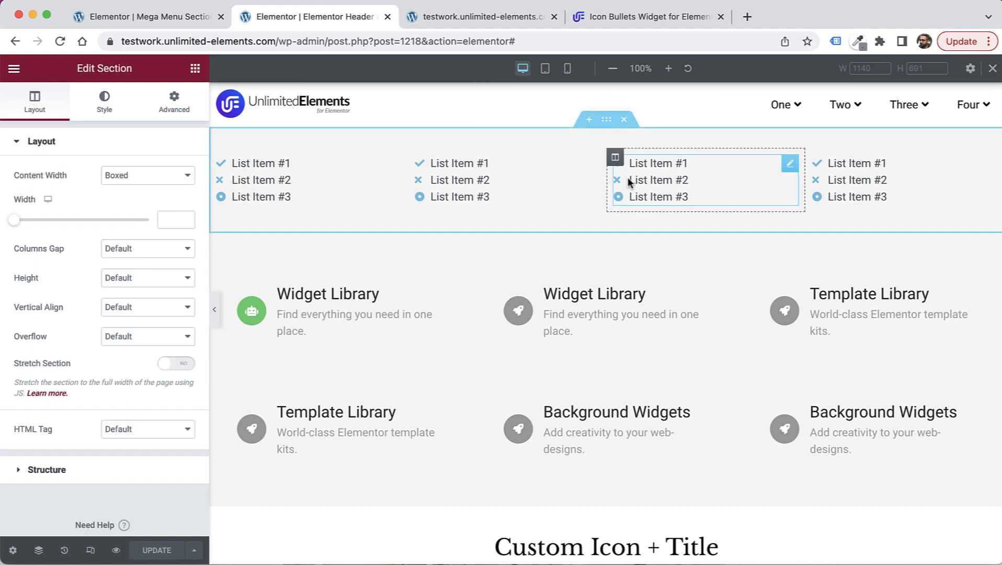
right_click(606, 119)
left_click(653, 174)
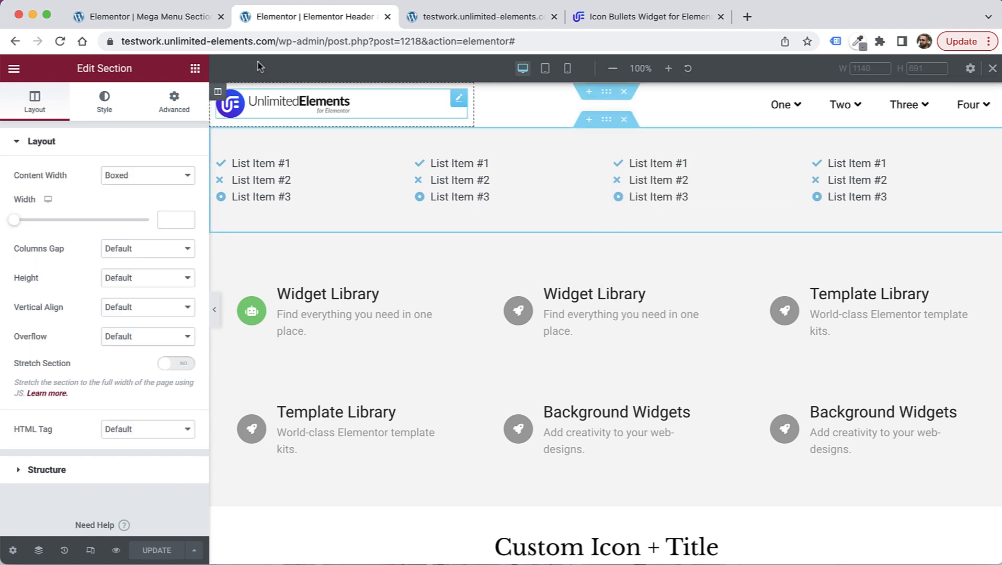
Step: Paste the copied icon list section into the empty content area of the Mega Menu Sections template
left_click(107, 16)
scroll(494, 252, "up", 20)
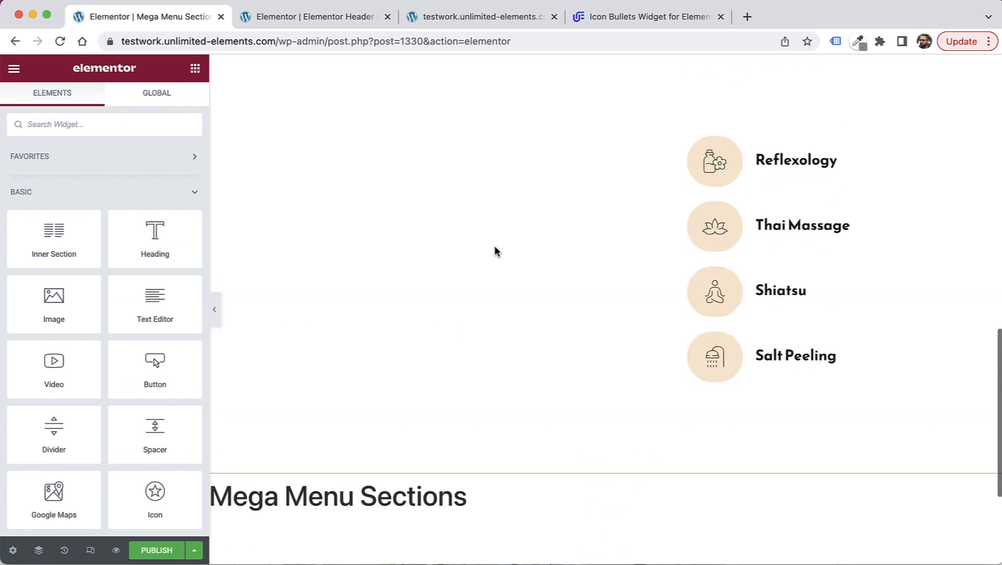
scroll(496, 253, "down", 20)
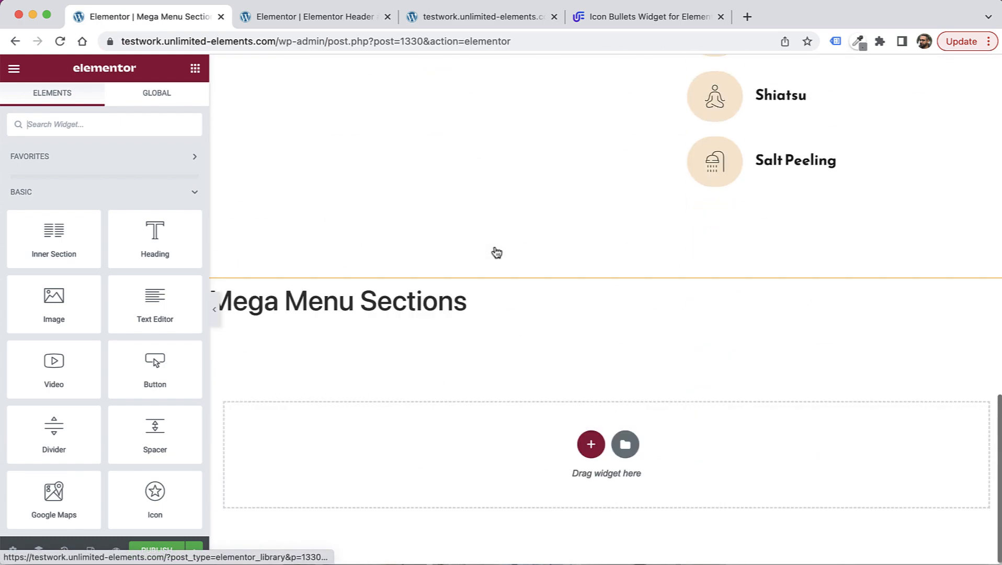
right_click(473, 462)
left_click(504, 472)
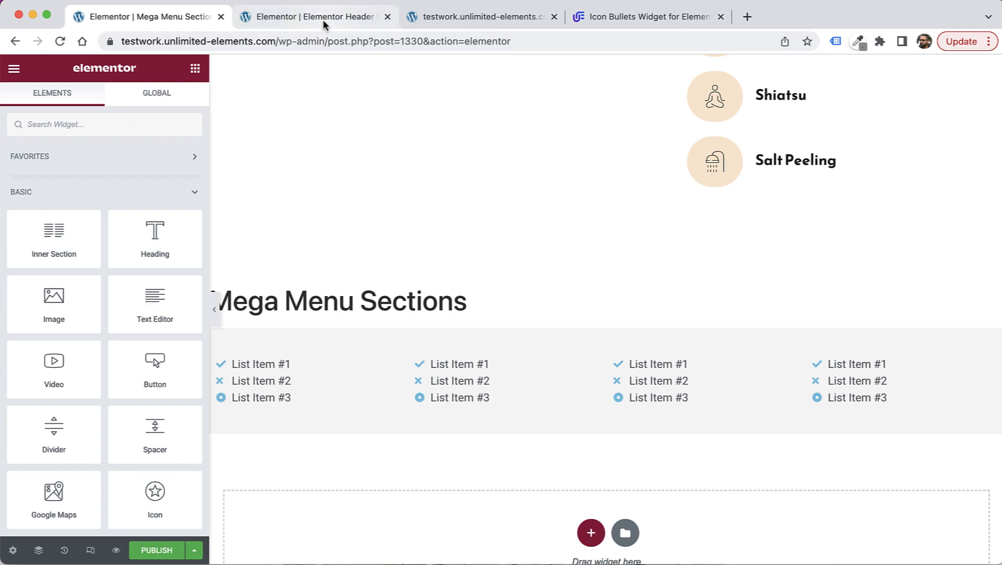
Step: Copy the Widget Library icon box section from the header template into the Mega Menu Sections template, below the icon lists
left_click(323, 20)
right_click(607, 228)
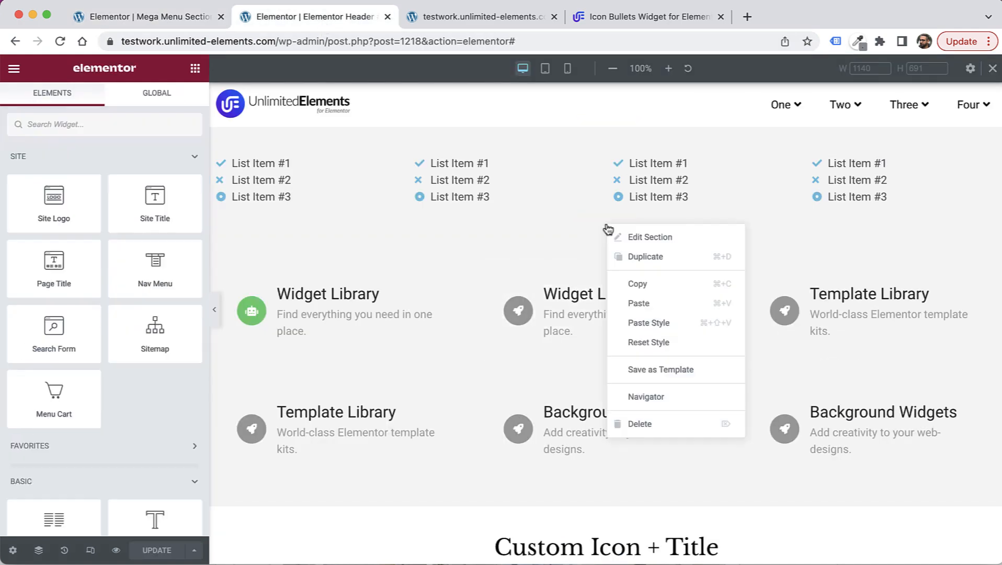
left_click(637, 284)
left_click(153, 22)
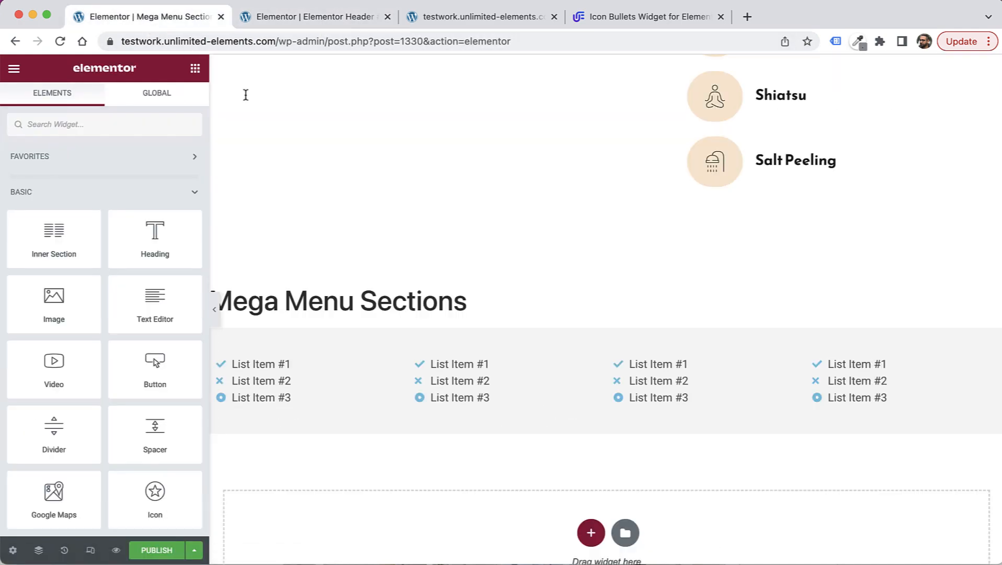
scroll(470, 320, "down", 2)
right_click(476, 475)
left_click(512, 482)
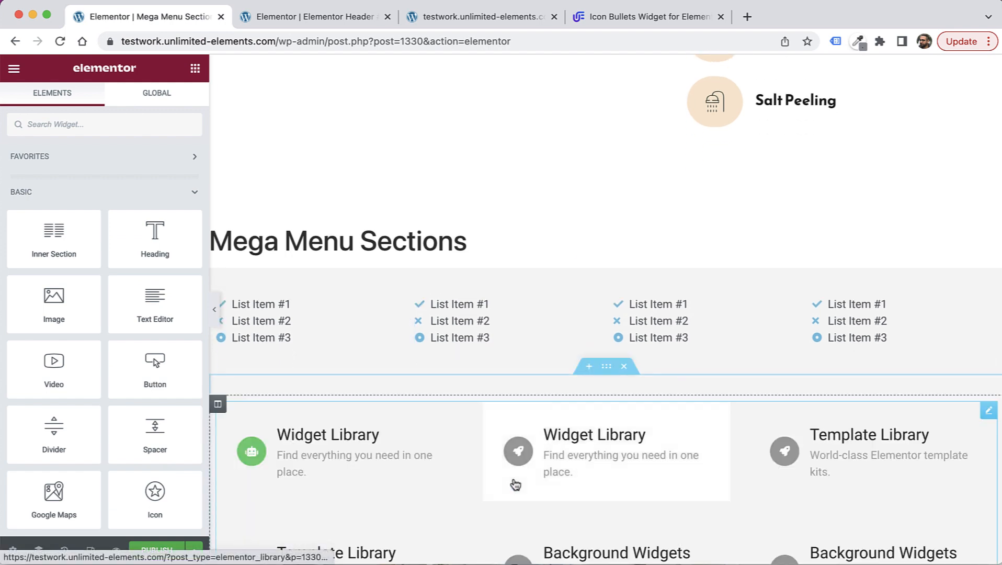
Step: Copy the "Custom Icon + Title" section from the header template into the empty area at the end of Mega Menu Sections
left_click(344, 22)
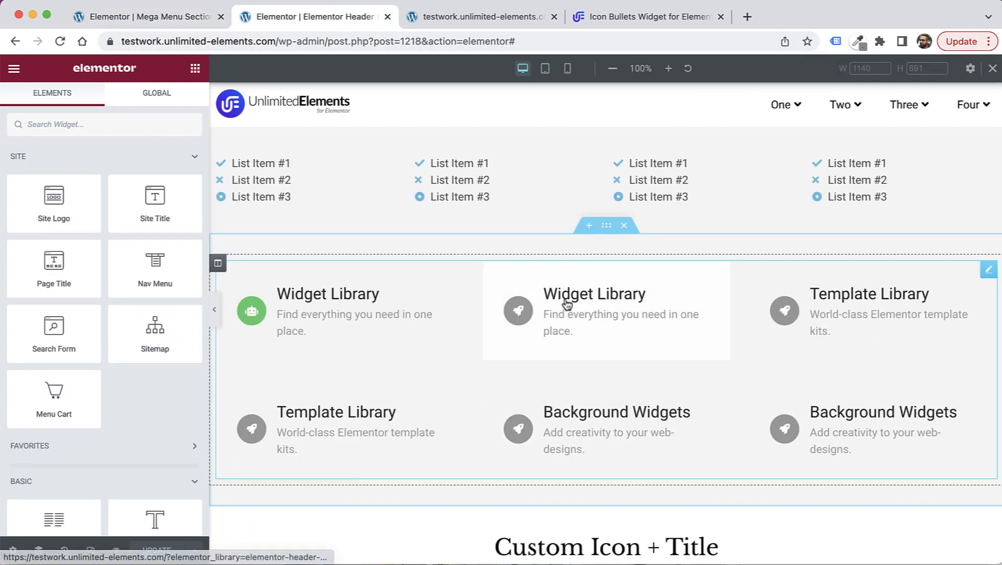
scroll(608, 229, "down", 4)
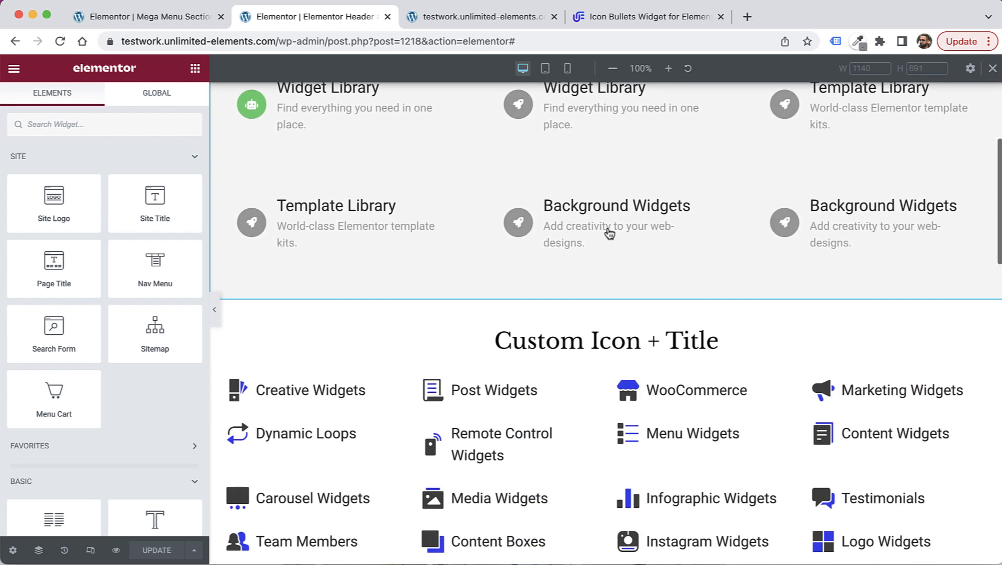
right_click(609, 283)
left_click(640, 341)
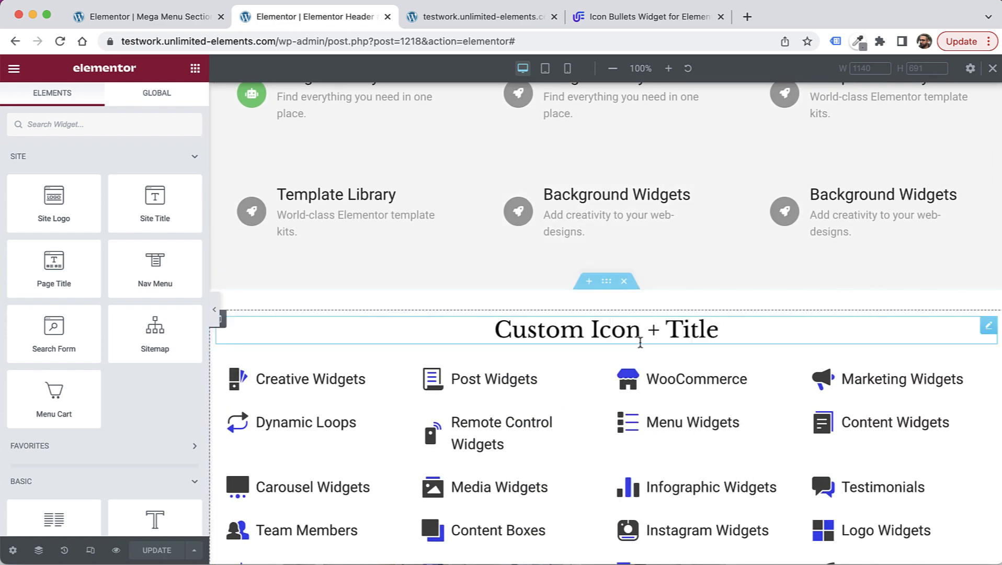
left_click(144, 21)
scroll(521, 210, "down", 5)
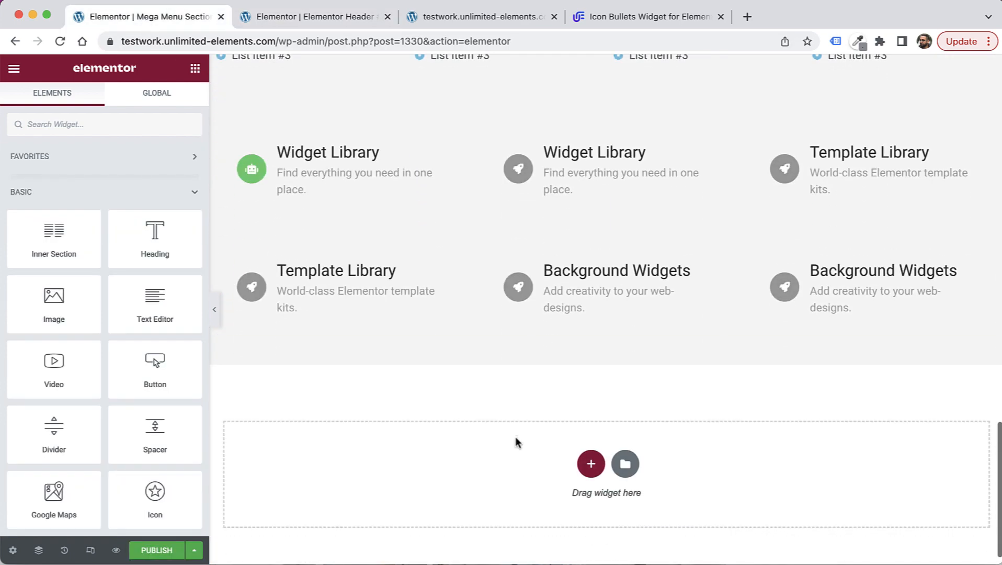
right_click(517, 449)
left_click(539, 462)
Step: Copy the Reflexology massage section from the header template to the end of Mega Menu Sections and publish that template
left_click(324, 17)
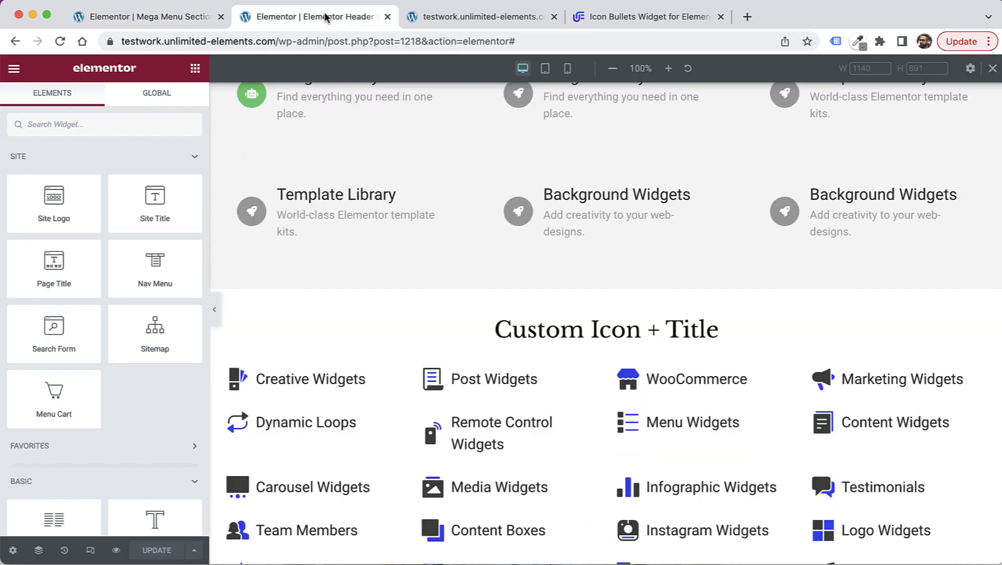
scroll(563, 297, "down", 9)
right_click(602, 177)
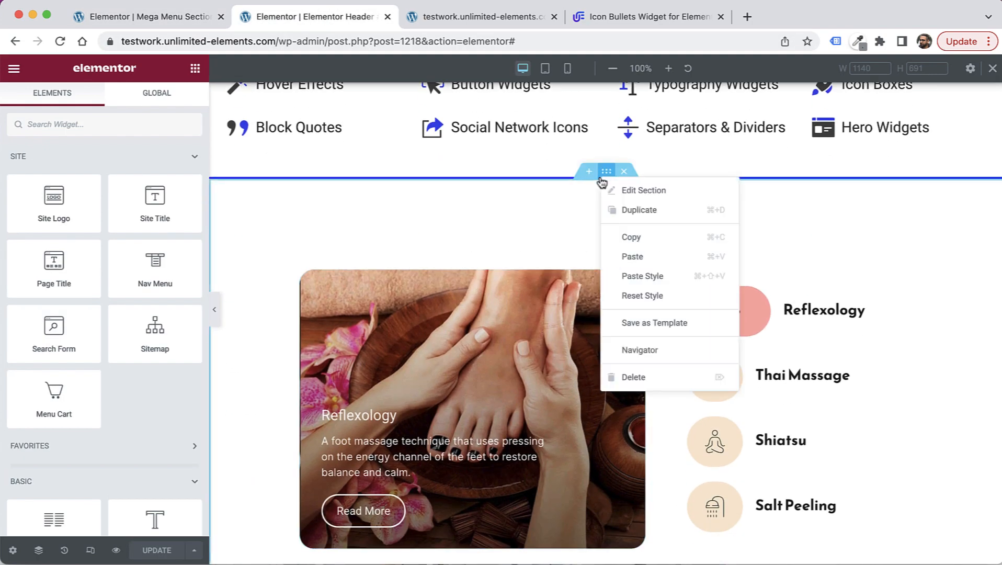
left_click(630, 237)
left_click(189, 18)
scroll(677, 293, "down", 1)
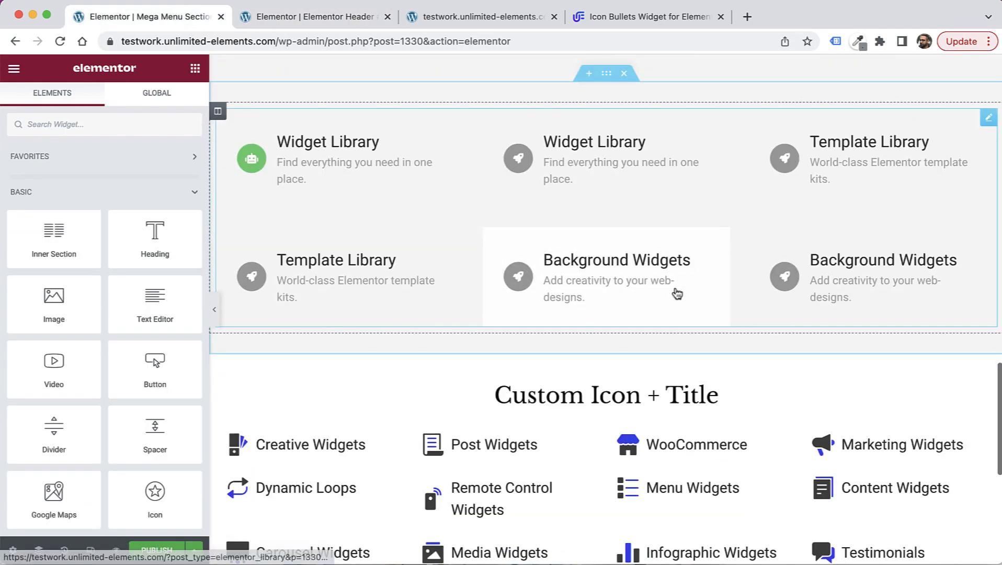
scroll(678, 293, "down", 8)
right_click(515, 432)
left_click(543, 439)
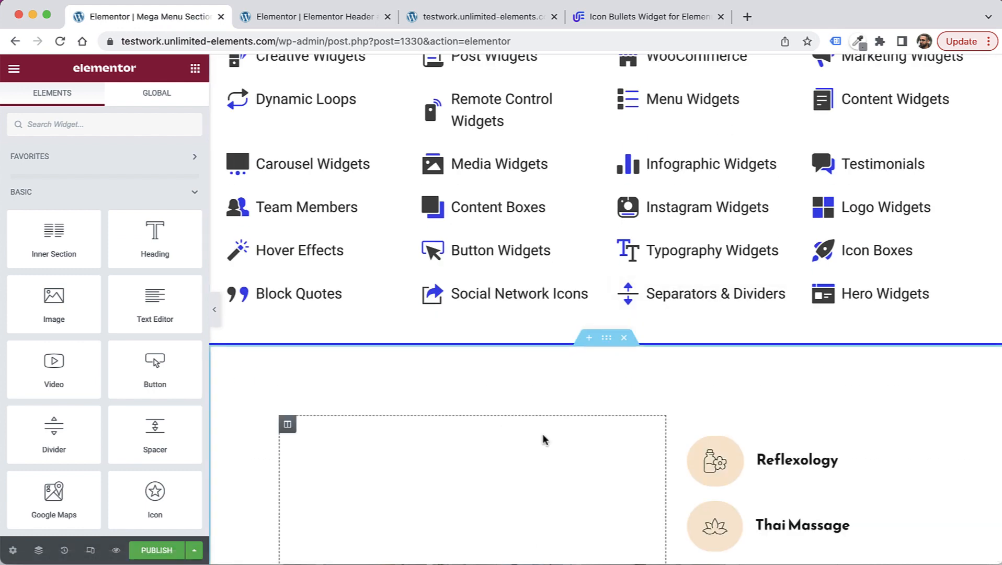
left_click(157, 553)
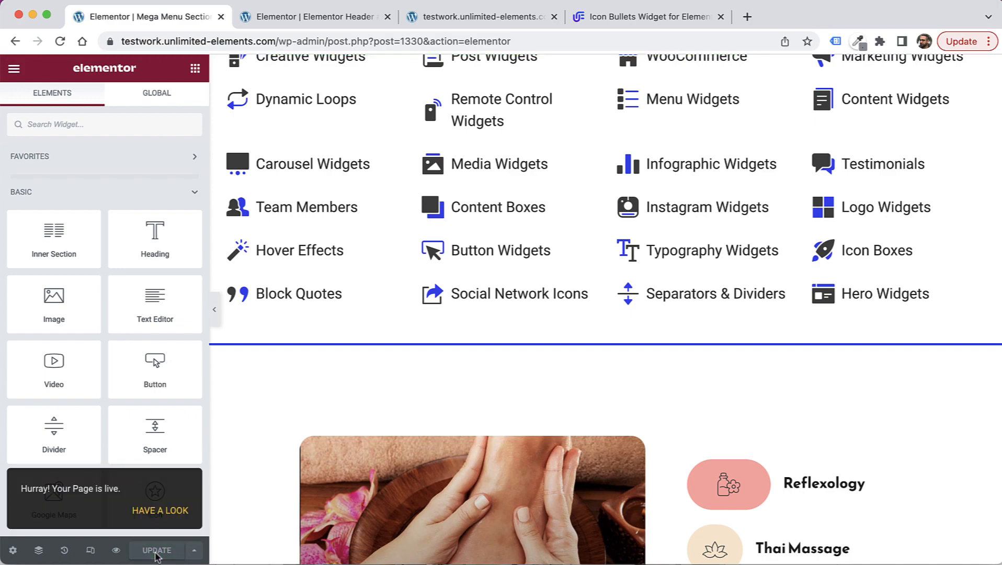
Step: Delete the four dropdown content sections below the menu in the header template and update it
left_click(288, 21)
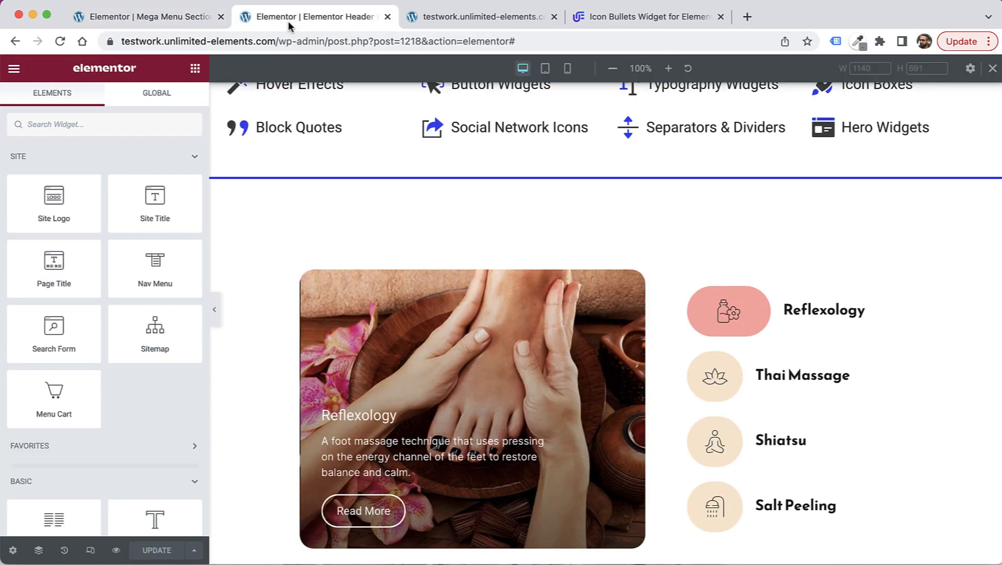
scroll(492, 267, "up", 10)
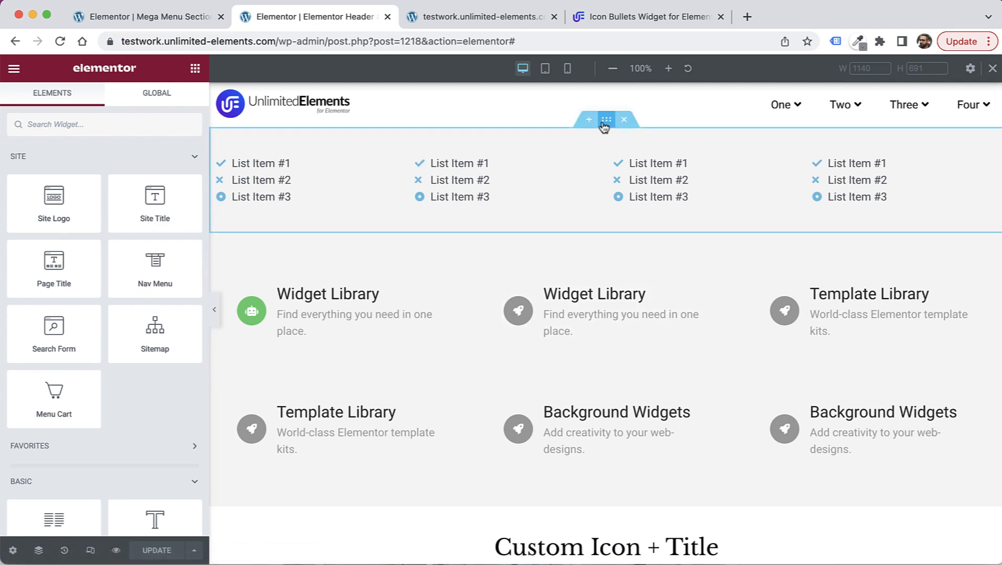
left_click(624, 119)
left_click(624, 119)
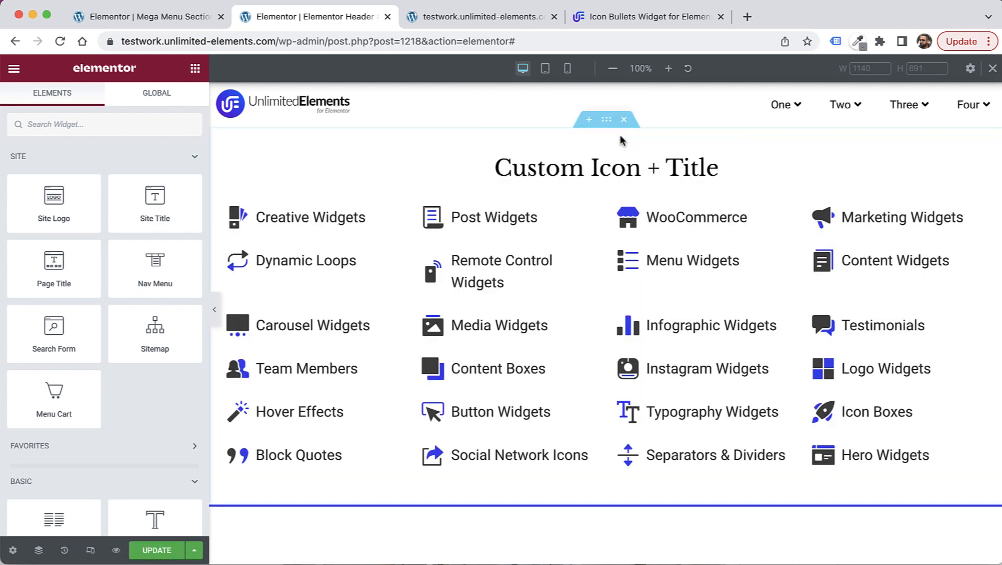
left_click(624, 120)
left_click(624, 120)
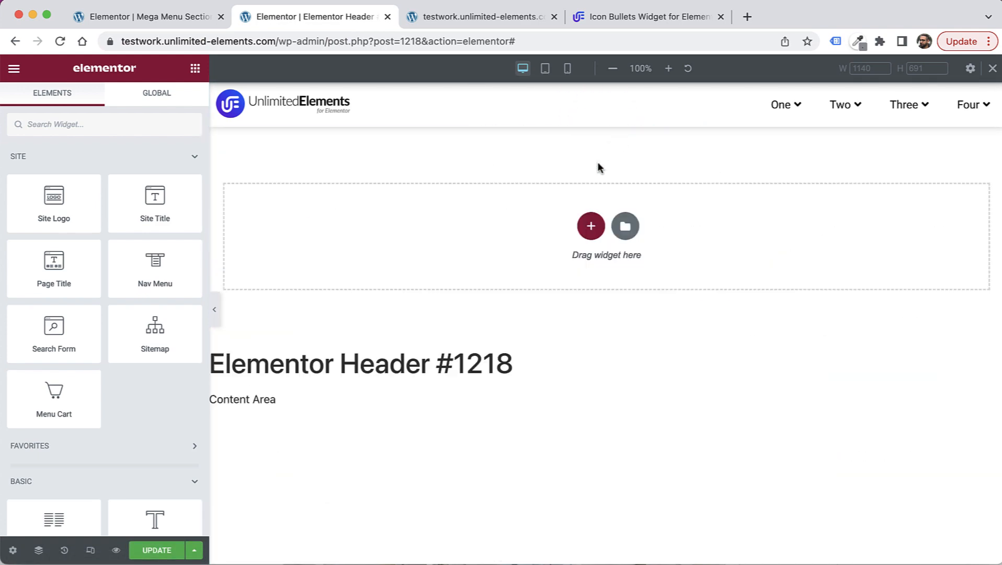
left_click(157, 552)
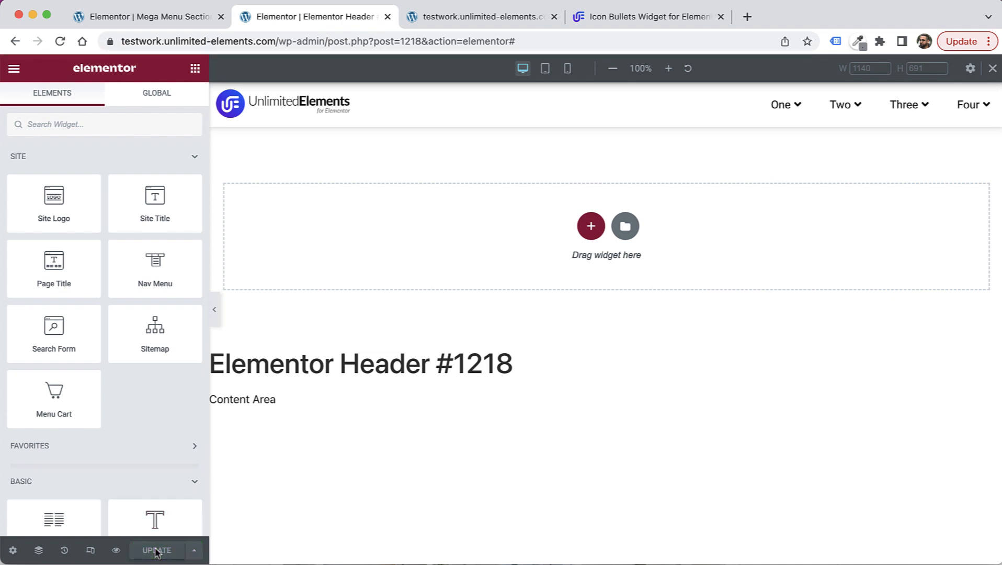
Step: Return to the Mega Menu Sections template and reload its editor page
left_click(141, 19)
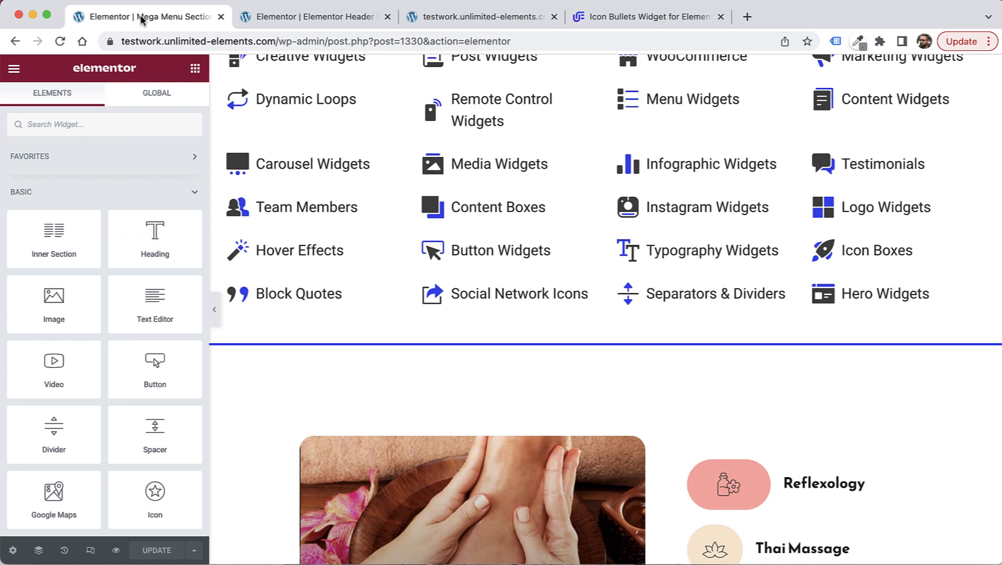
scroll(520, 242, "up", 1)
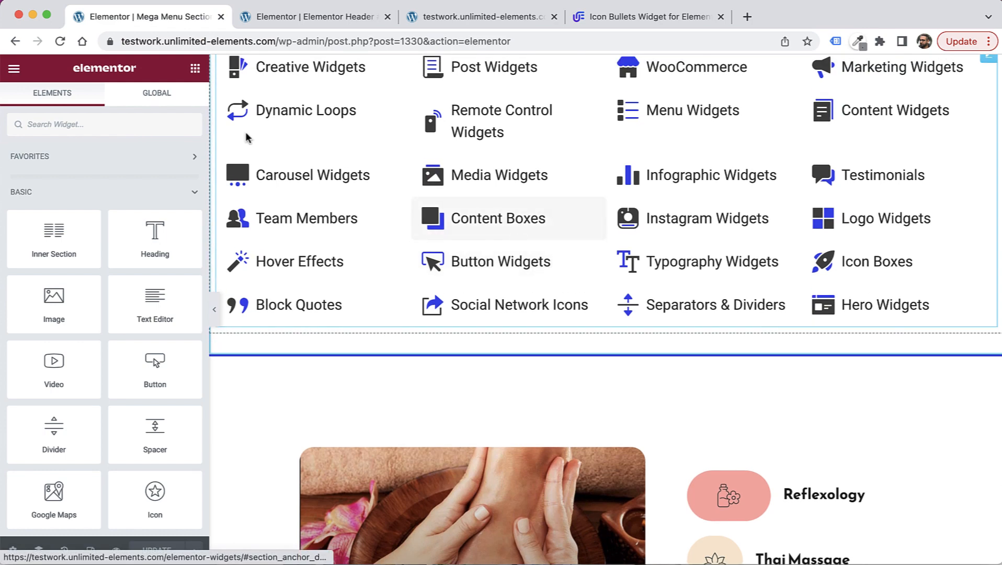
left_click(60, 42)
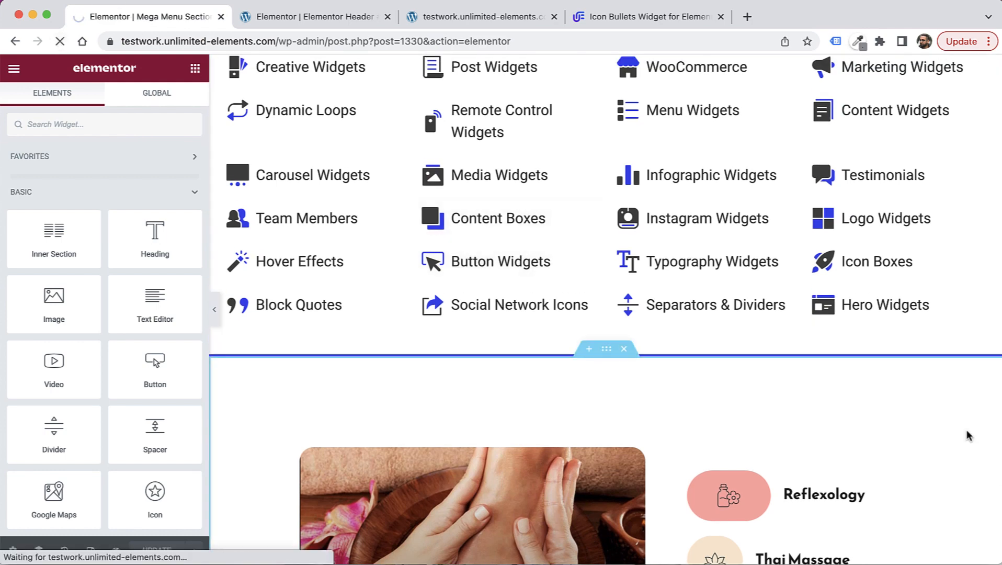
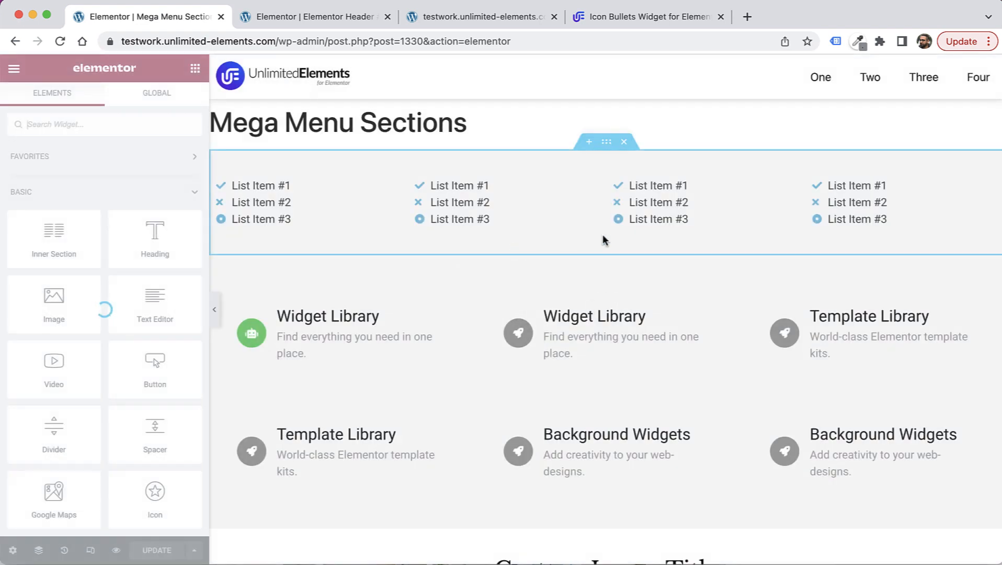
Step: Set the CSS ID of the icon list section to "one" and of the Widget Library icon box section to "two"
left_click(606, 142)
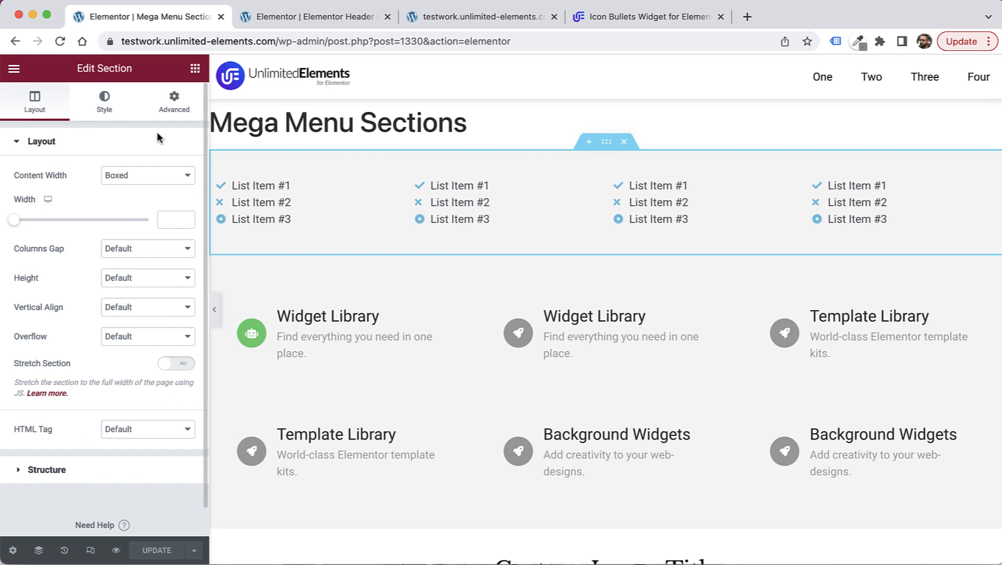
left_click(176, 104)
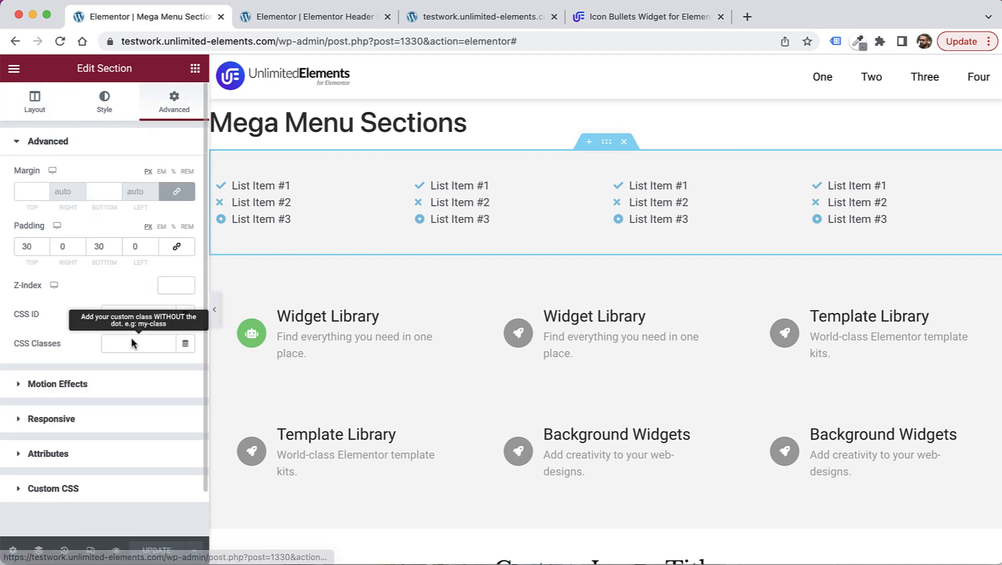
type("one")
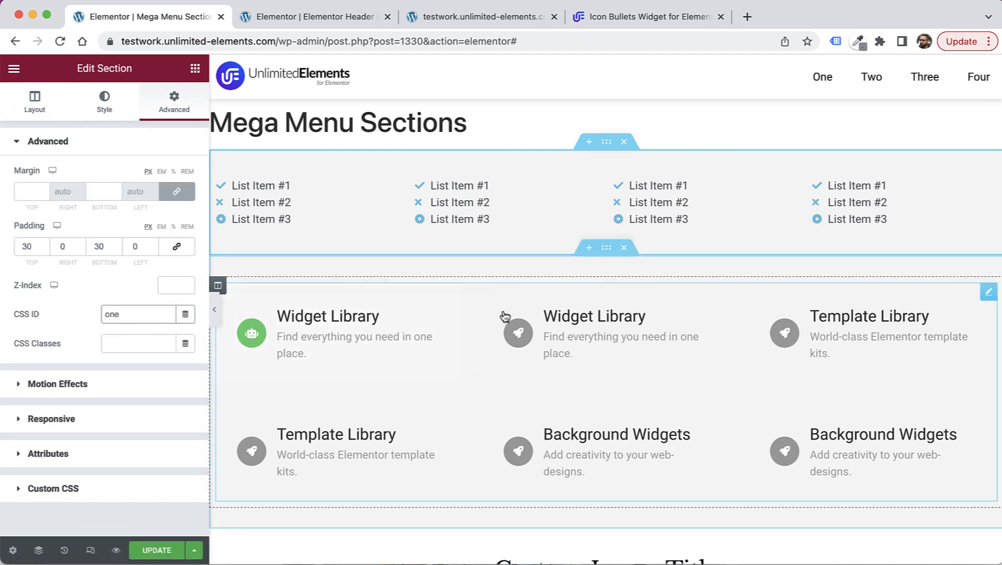
left_click(607, 247)
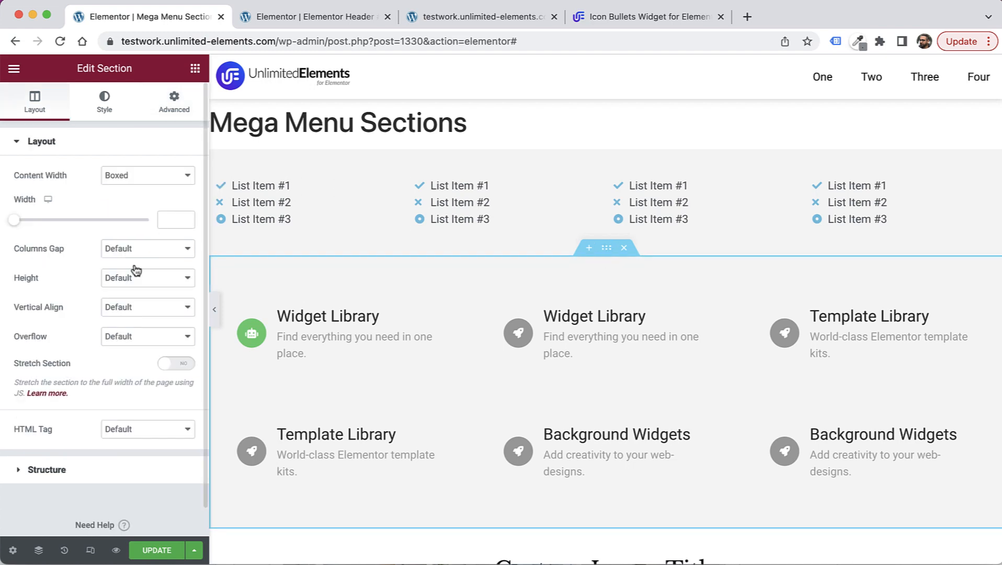
left_click(180, 110)
left_click(132, 316)
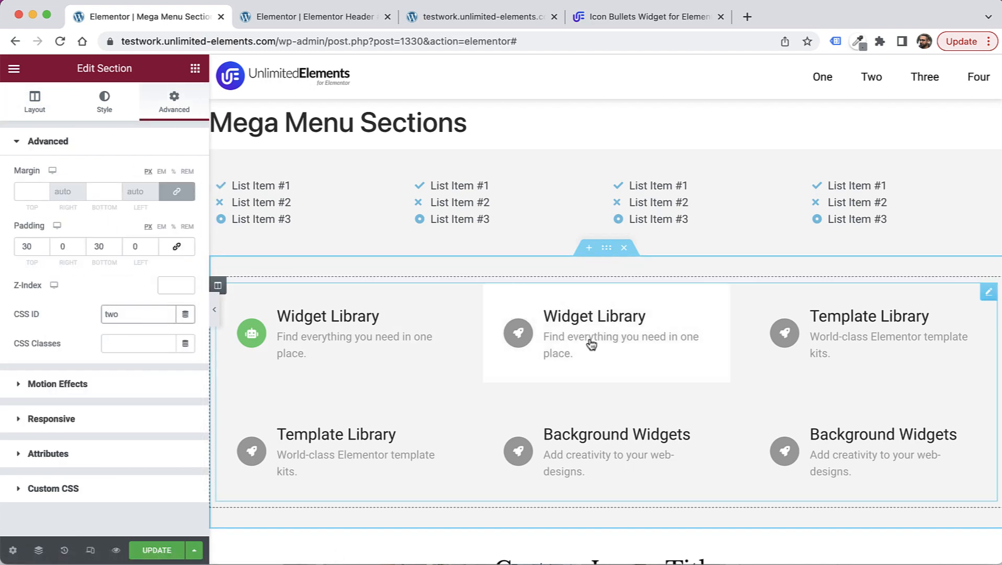
Step: Set the CSS ID of the "Custom Icon + Title" section to "three"
scroll(591, 345, "down", 3)
left_click(606, 380)
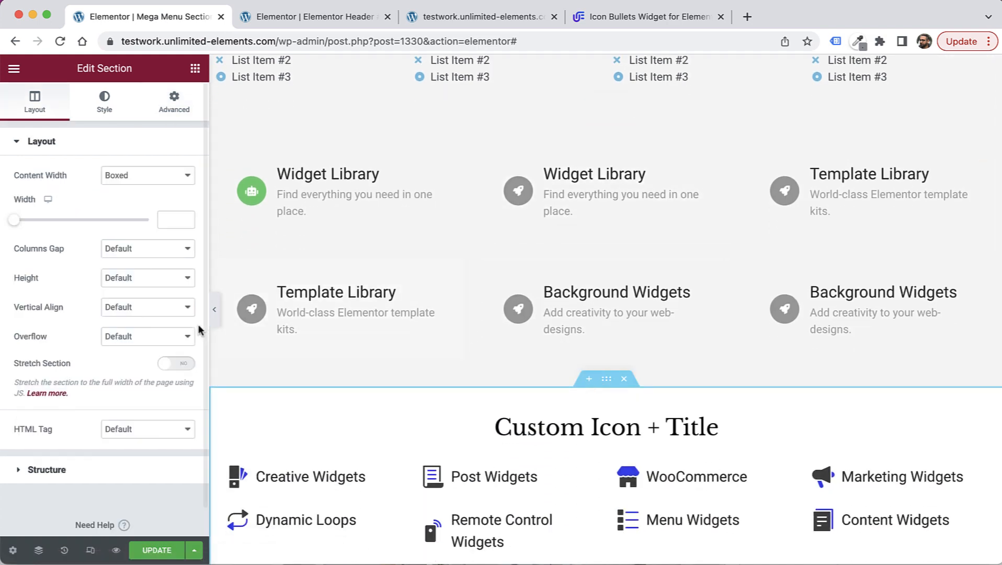
left_click(177, 116)
left_click(162, 320)
type("three")
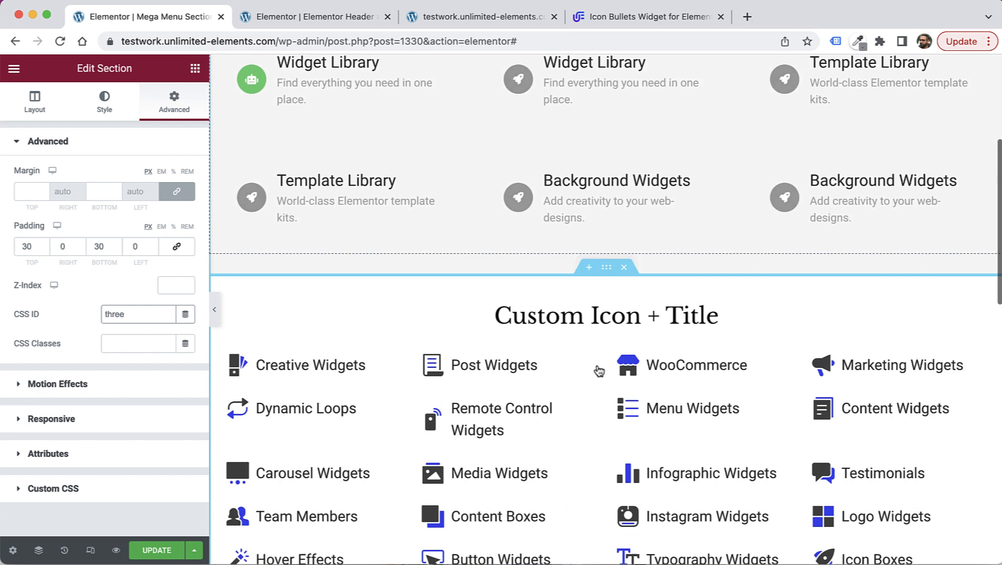
Step: Set the CSS ID of the Reflexology massage section to "four"
scroll(598, 370, "down", 2)
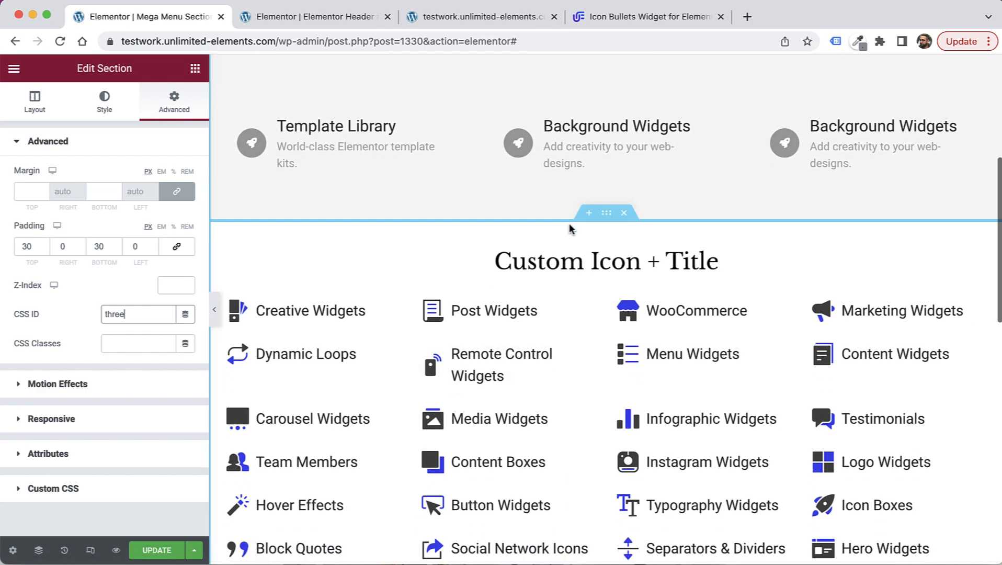
scroll(568, 228, "down", 5)
left_click(608, 344)
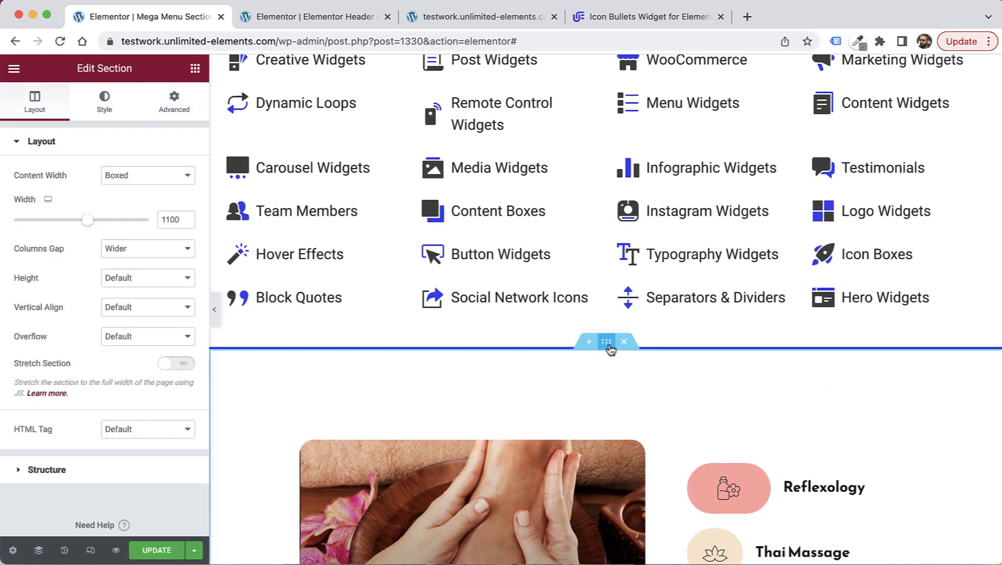
left_click(178, 115)
left_click(128, 319)
type("four")
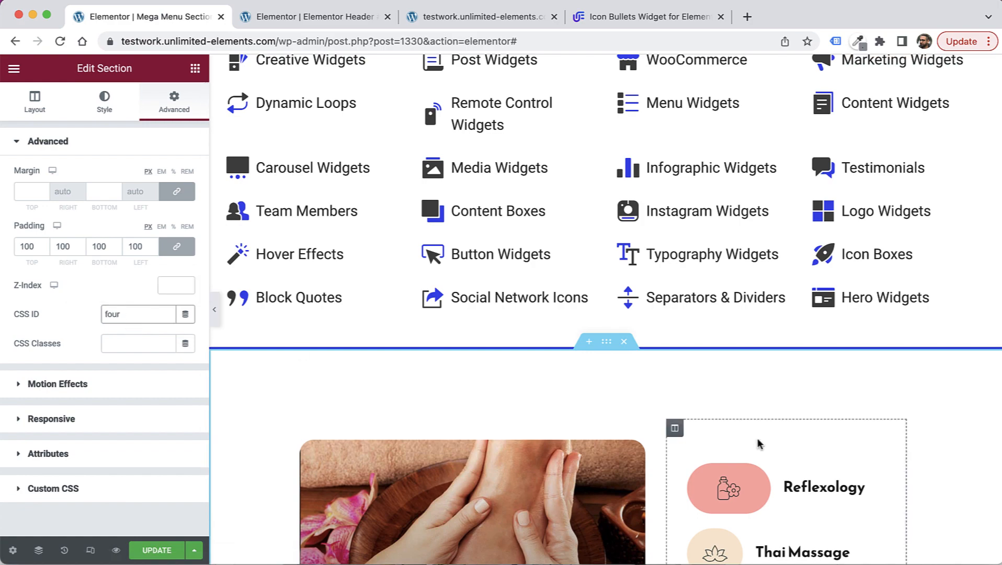
Step: Hide the page title of the Mega Menu Sections template in its page settings
scroll(758, 443, "down", 8)
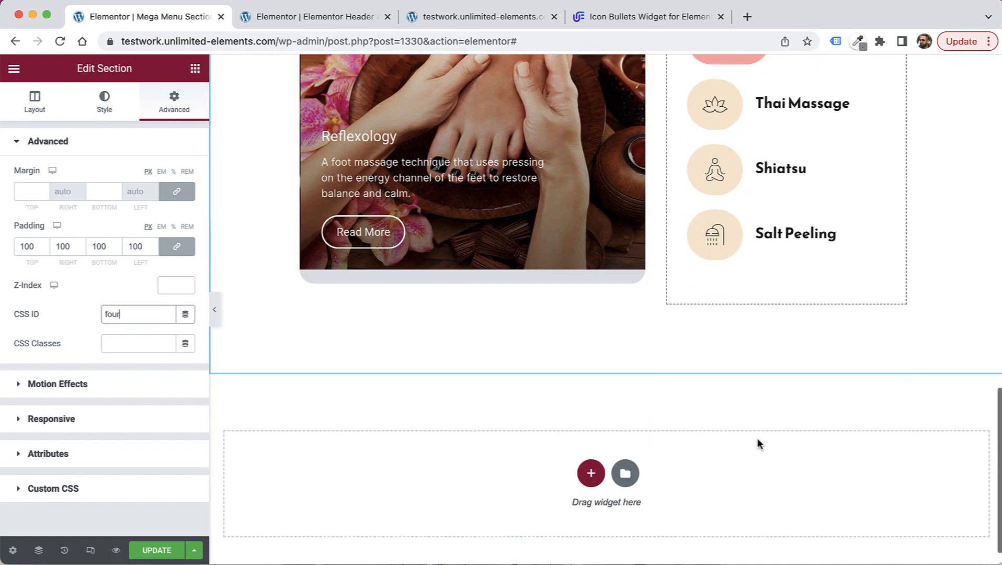
scroll(758, 443, "up", 15)
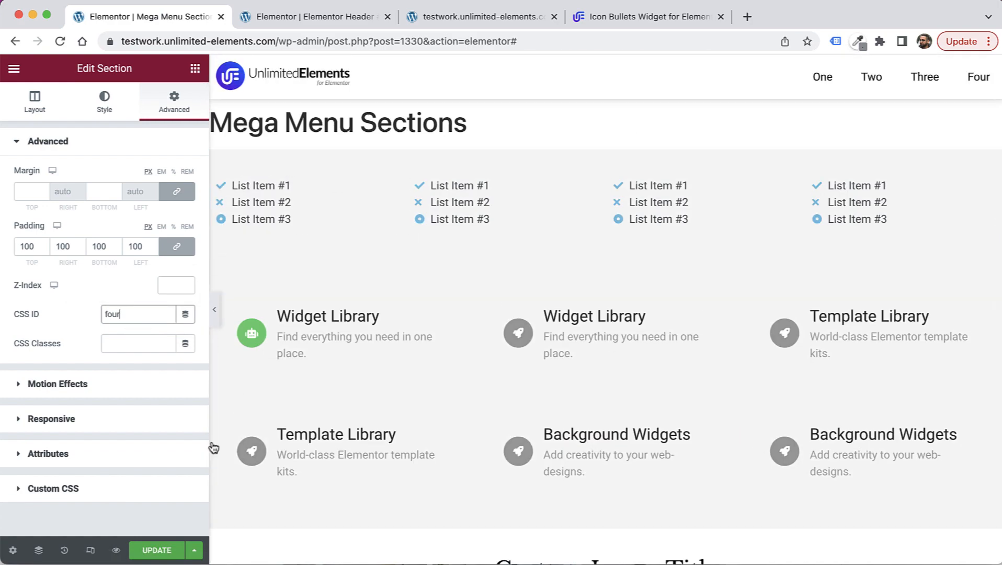
left_click(12, 552)
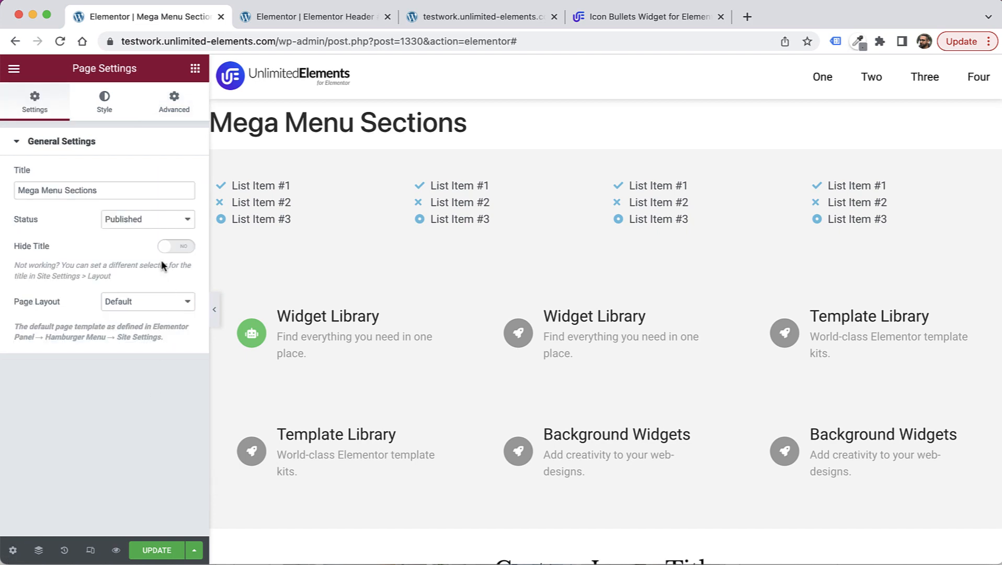
left_click(171, 247)
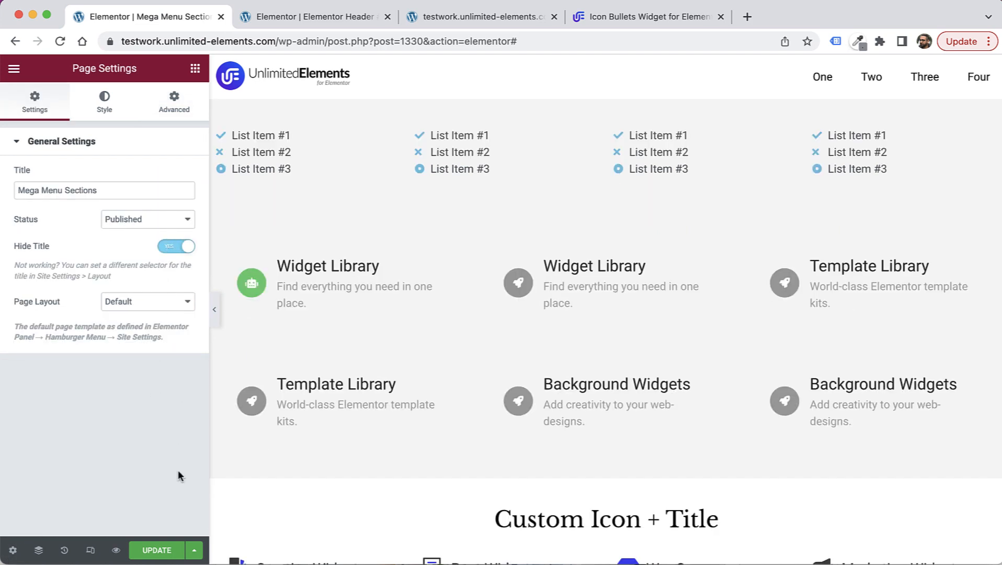
Step: Update the Mega Menu Sections template and switch to the Elementor header being edited
left_click(156, 551)
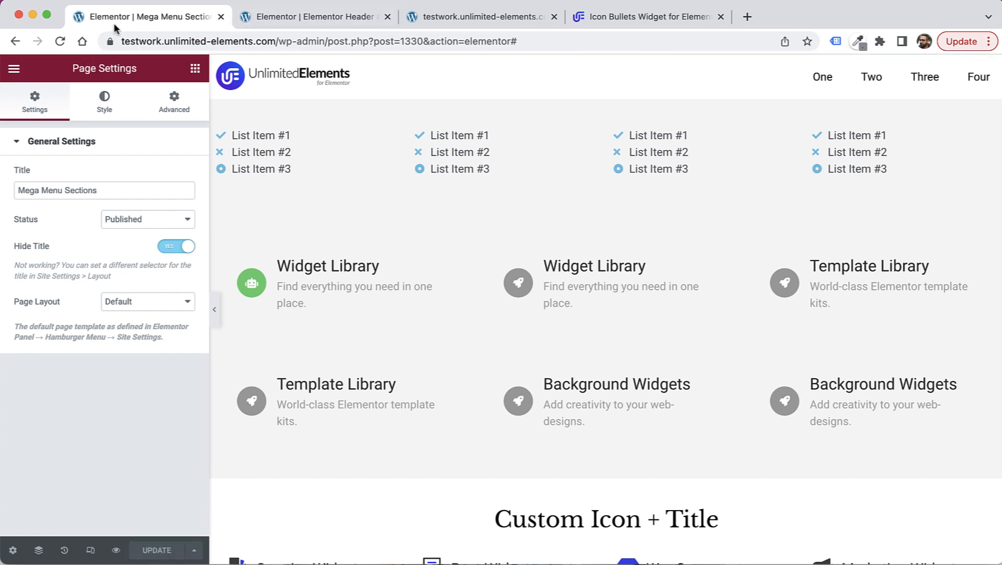
left_click(308, 16)
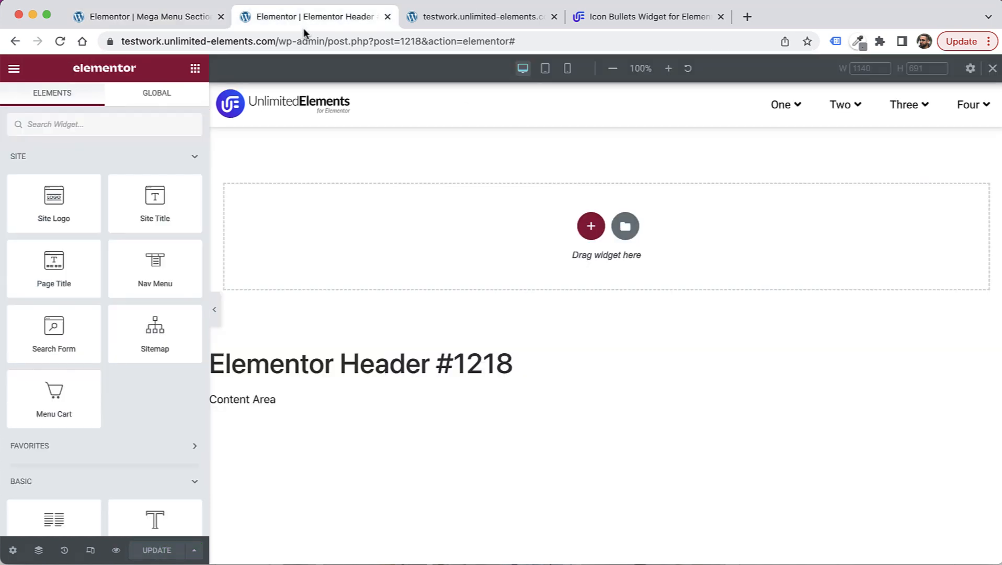
Step: Try to find the "mega" template among the menu section templates offered by the header's Mega Menu widget
left_click(809, 118)
left_click(57, 146)
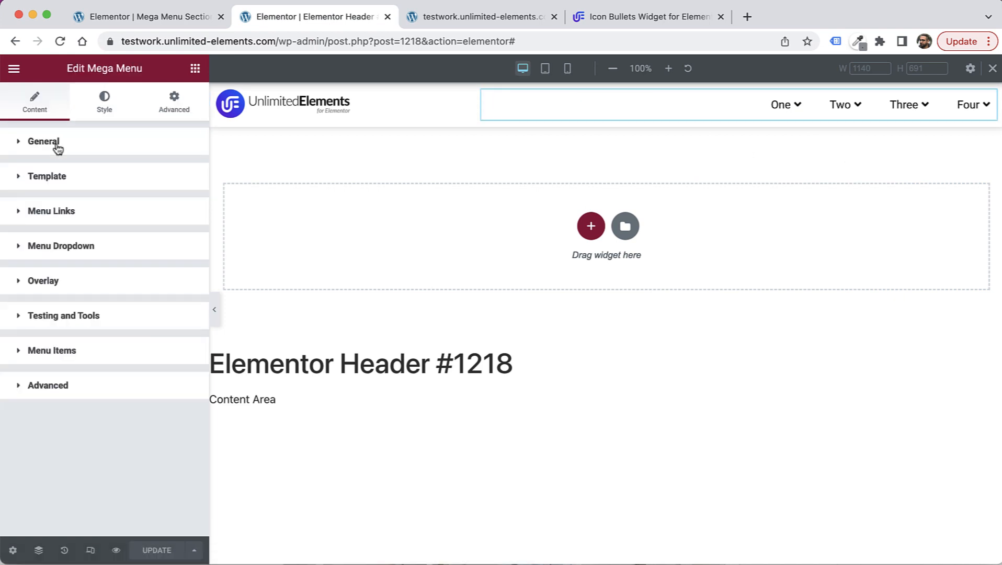
left_click(62, 179)
left_click(69, 262)
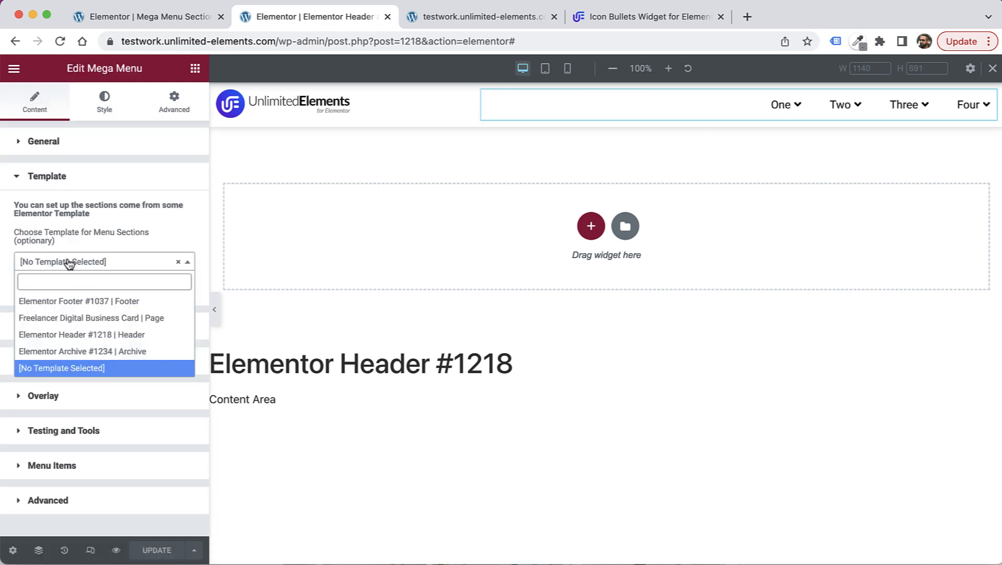
type("me")
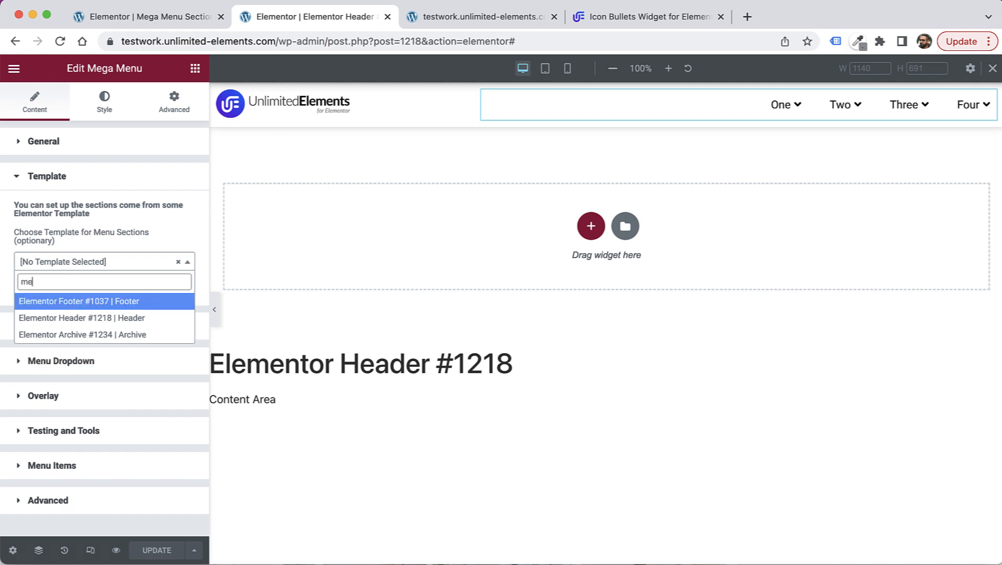
type("ga")
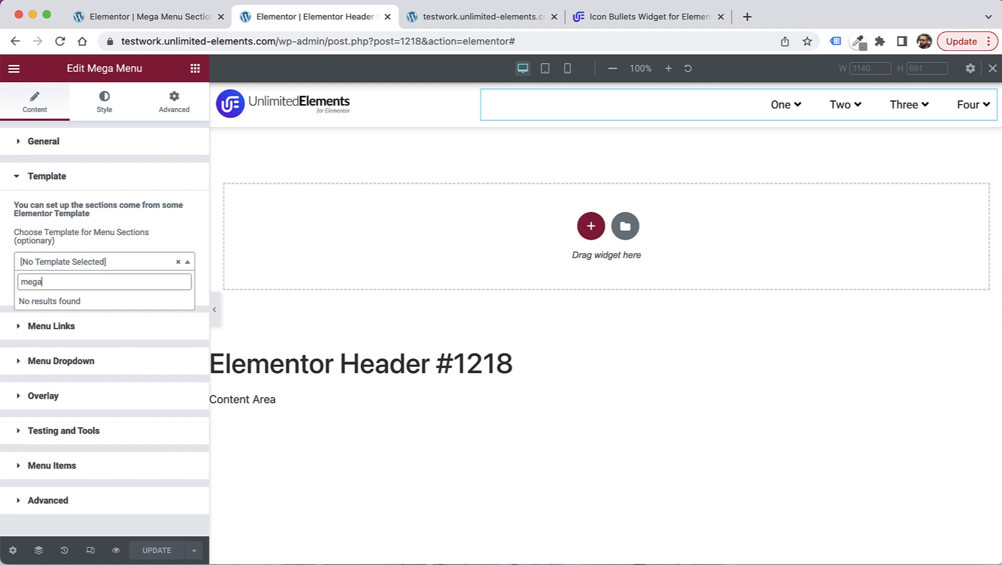
key("BackSpace")
key("BackSpace")
key("BackSpace")
key("BackSpace")
left_click(146, 248)
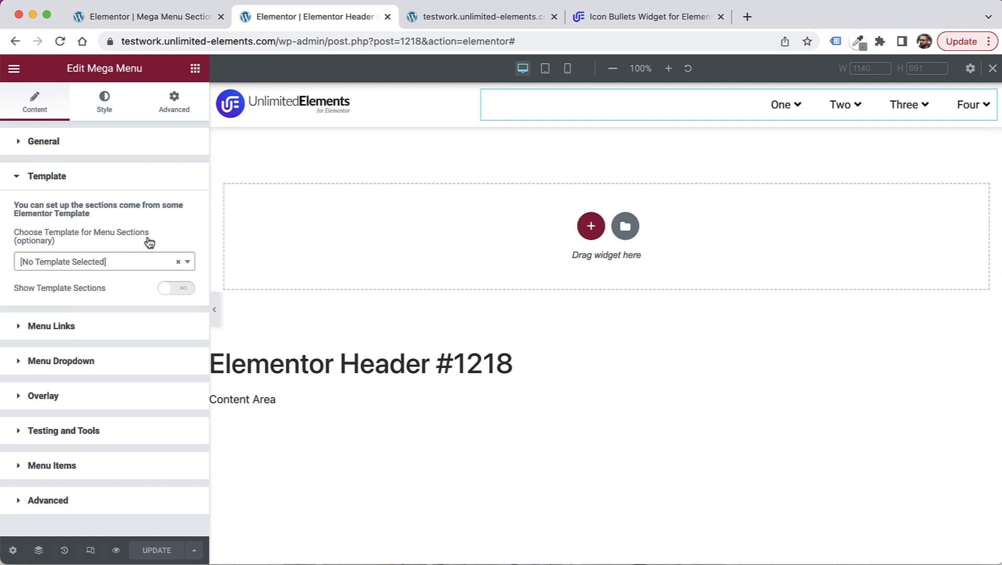
Step: Reload the header editor, assign "Mega Menu Sections | Page" as the Mega Menu widget's section template, and update the header
left_click(60, 41)
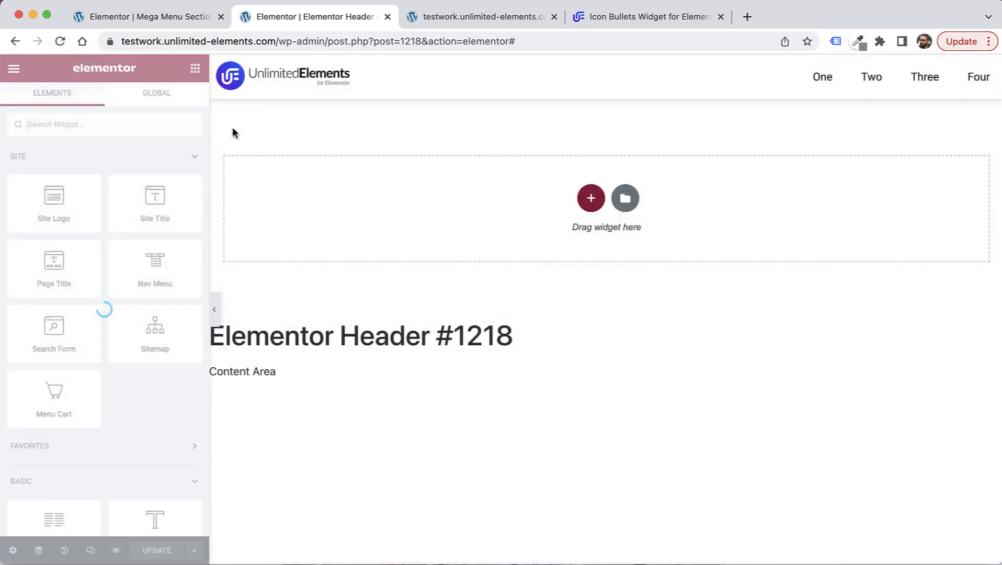
left_click(836, 83)
left_click(60, 146)
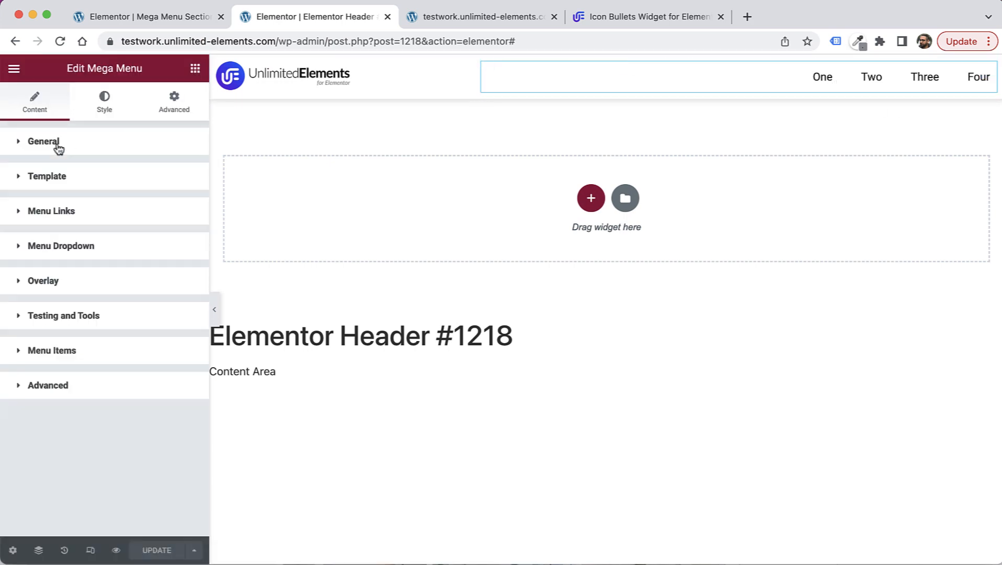
left_click(72, 174)
left_click(117, 261)
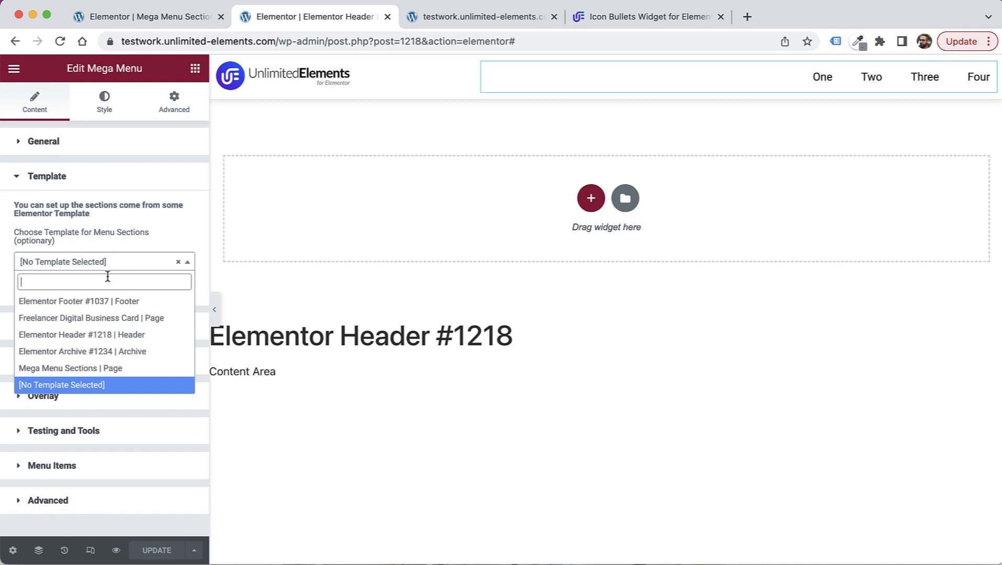
left_click(106, 368)
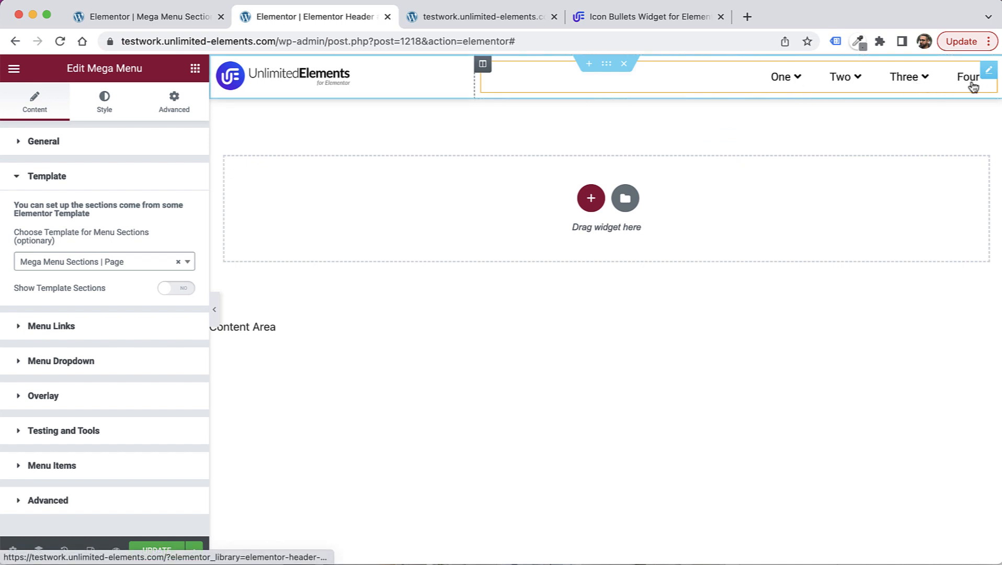
left_click(151, 555)
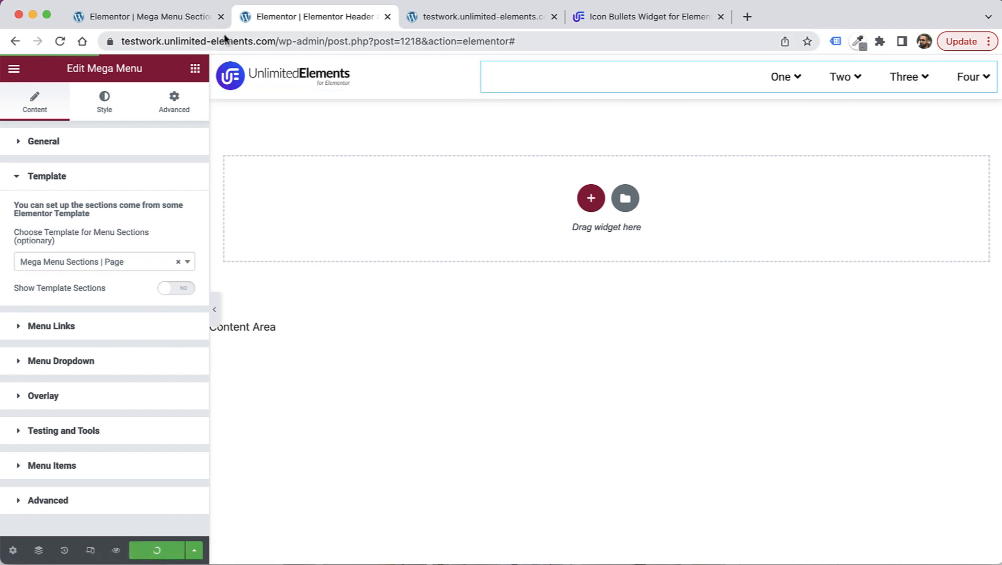
Step: Reload the live site to check the menu dropdowns and compare them with the Mega Menu Sections template
left_click(494, 17)
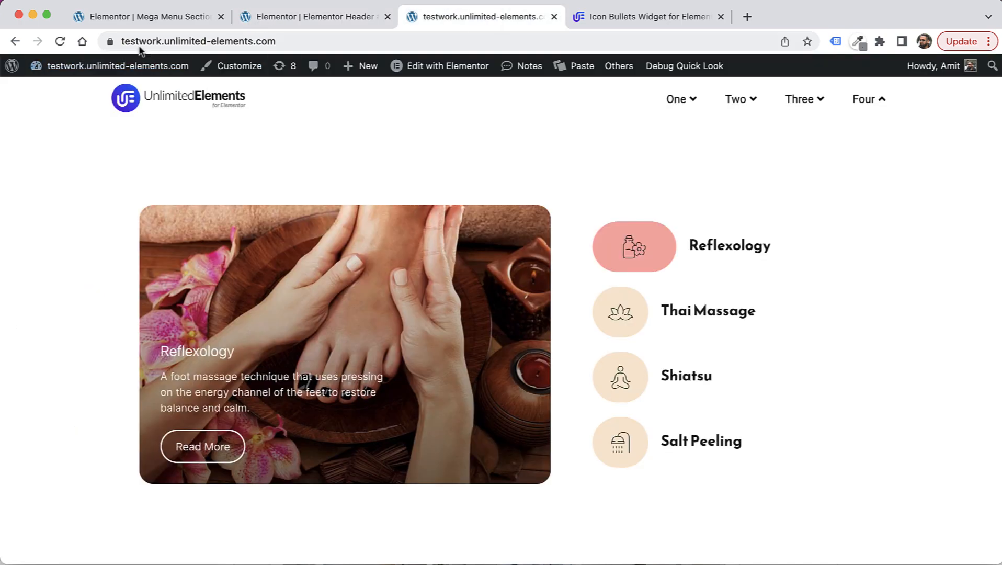
left_click(60, 41)
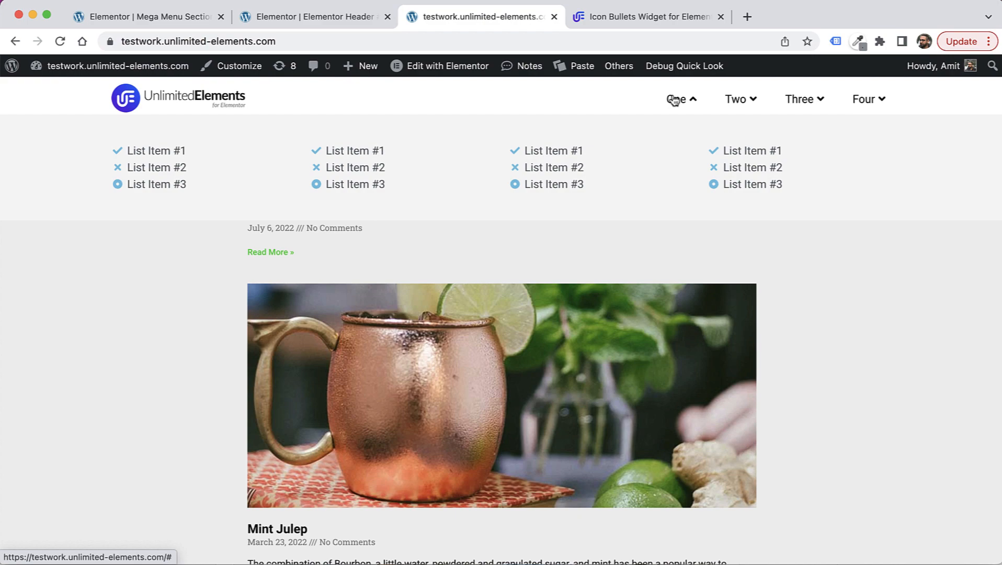
mouse_move(750, 103)
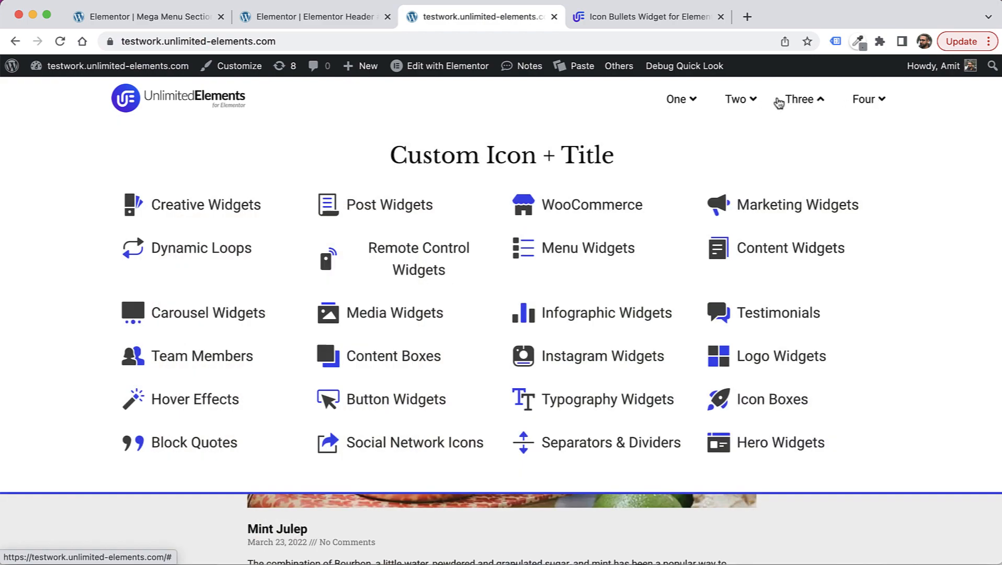
mouse_move(676, 106)
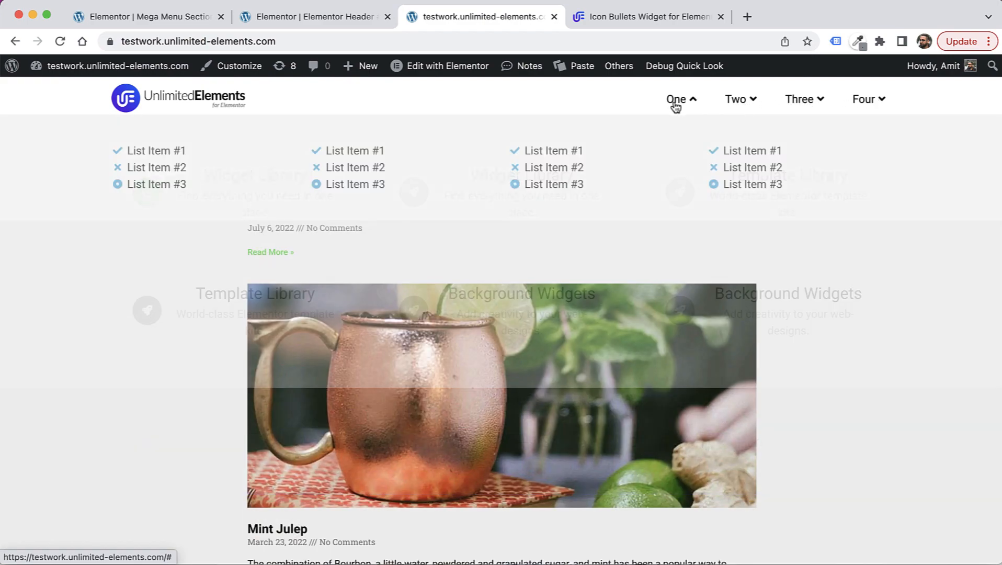
left_click(254, 24)
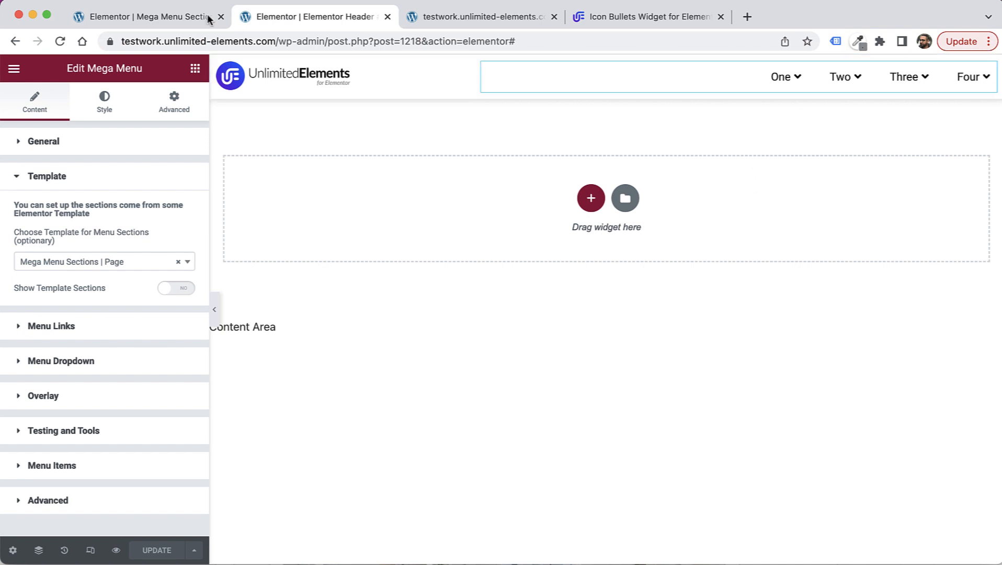
left_click(139, 16)
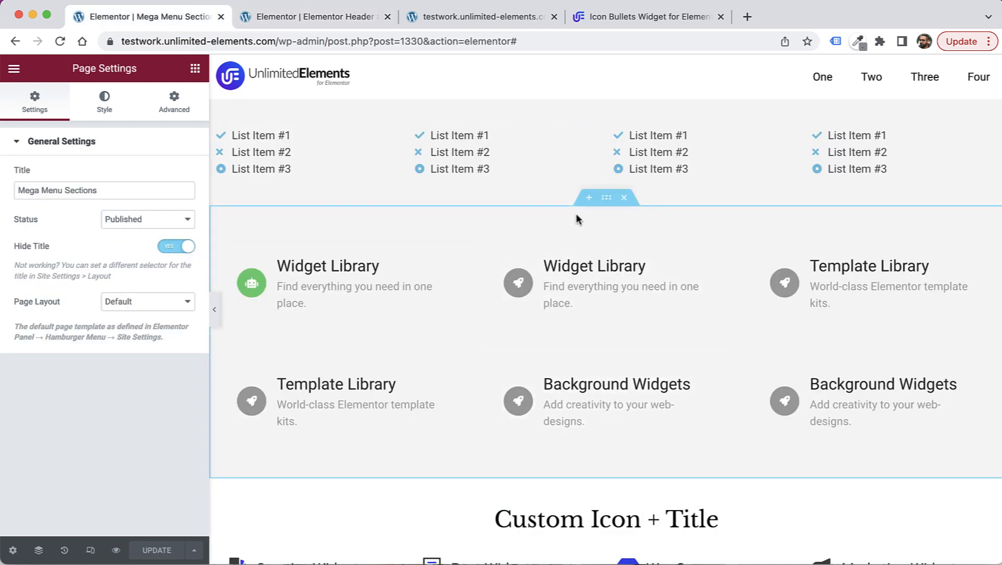
left_click(266, 17)
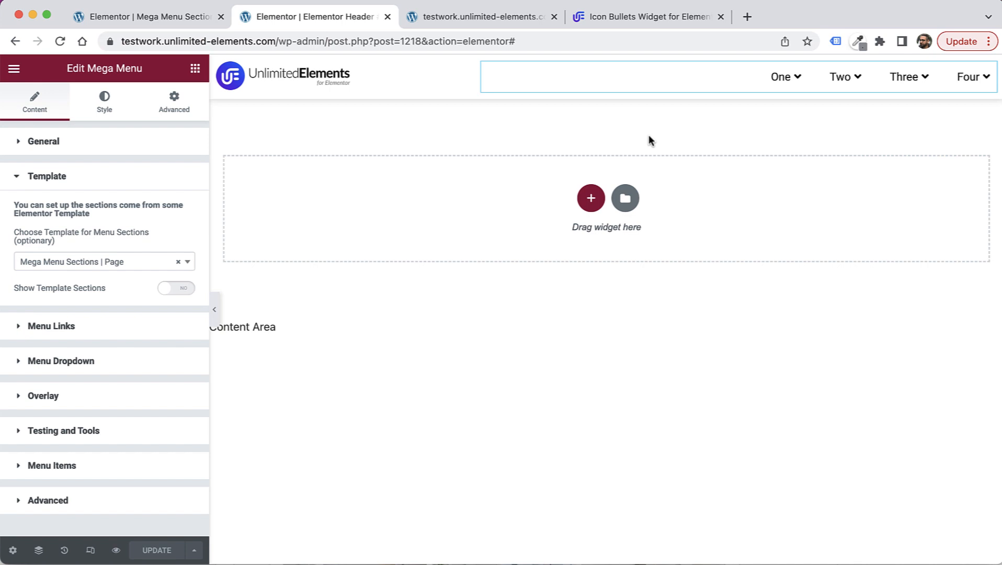
Step: Set the menu links' hover effect to Underline and update the header
left_click(58, 326)
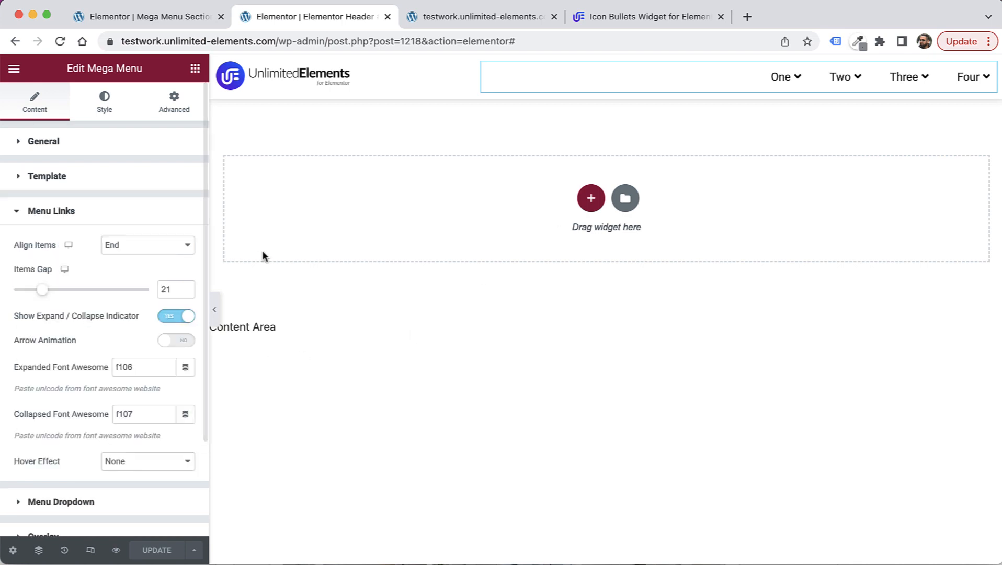
left_click(136, 245)
left_click(78, 267)
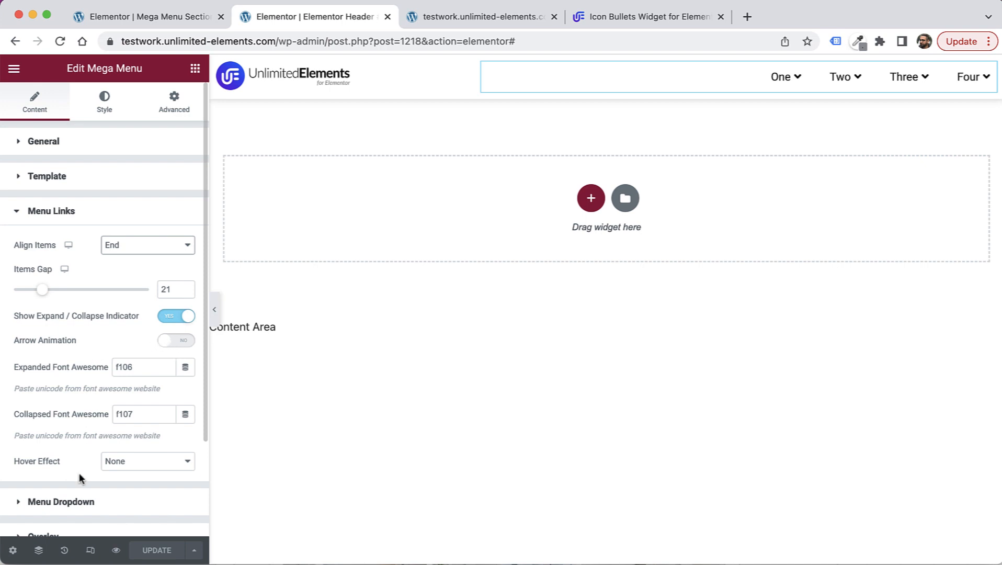
left_click(127, 465)
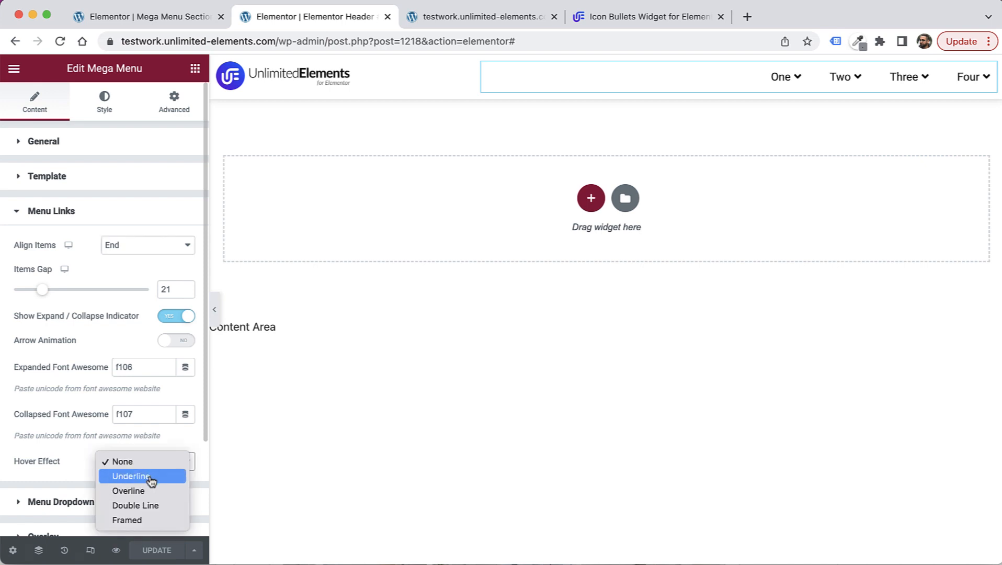
left_click(149, 474)
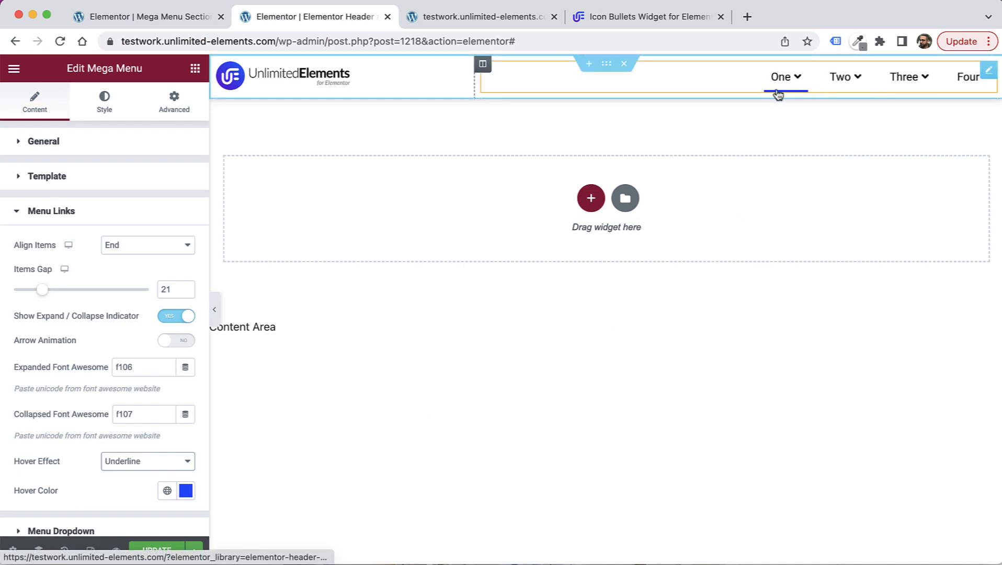
left_click(48, 214)
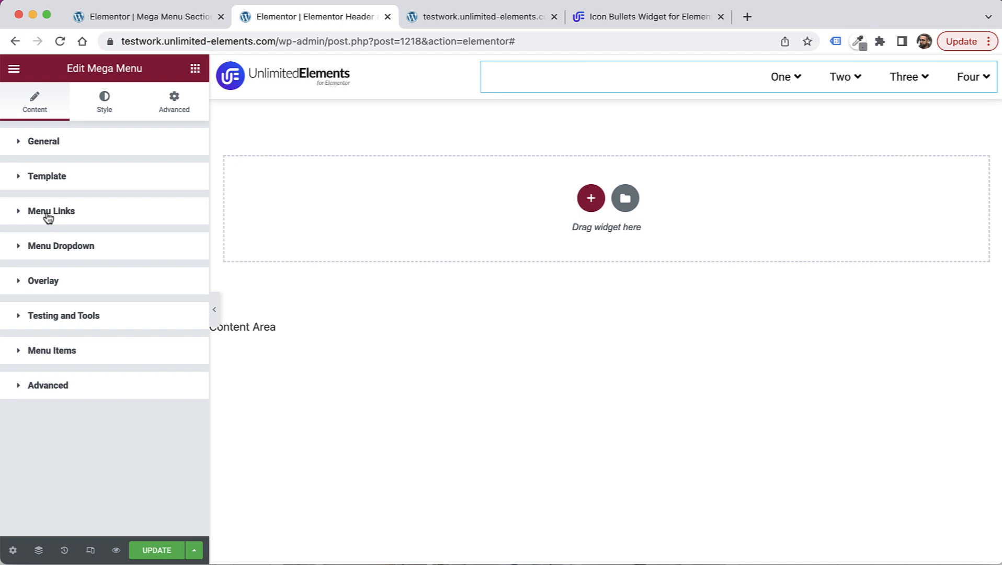
left_click(60, 258)
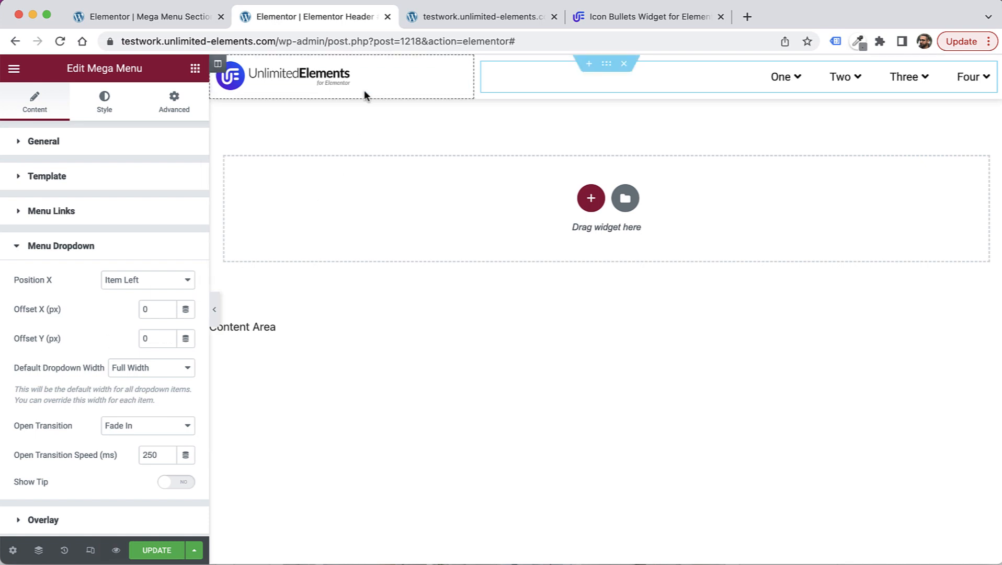
left_click(156, 551)
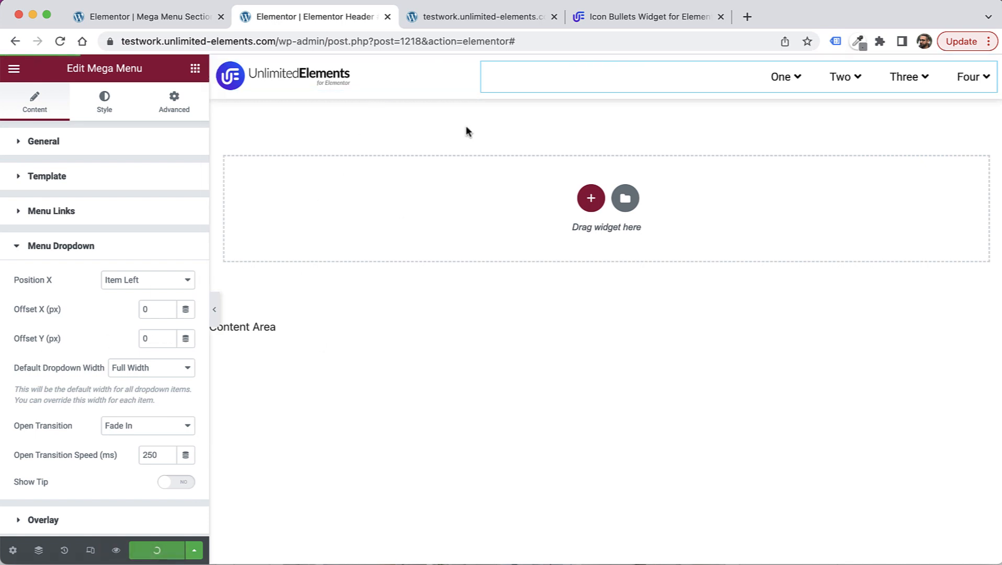
Step: Reload the live site and check the hover effect and dropdown of menu item One
left_click(492, 17)
left_click(60, 41)
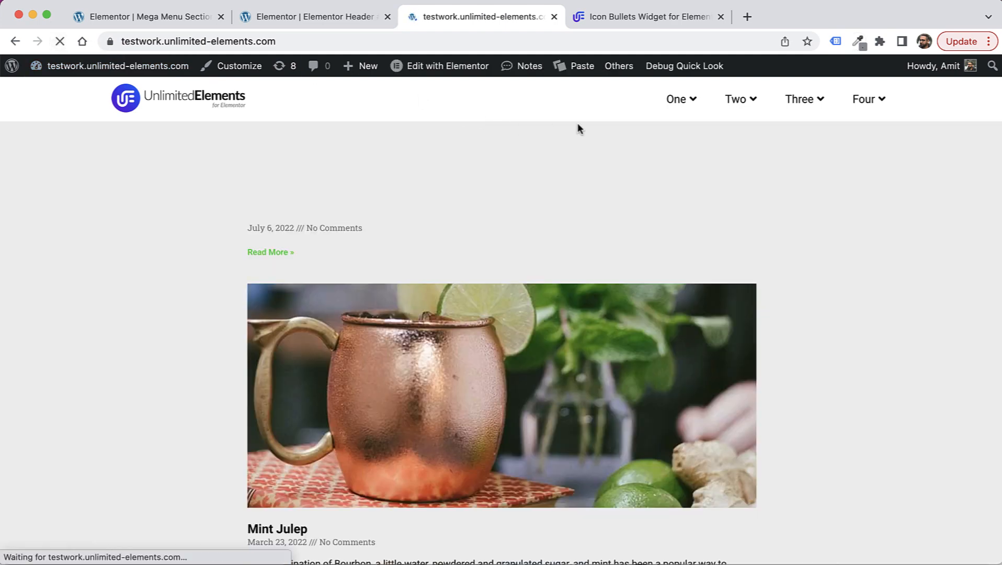
mouse_move(684, 104)
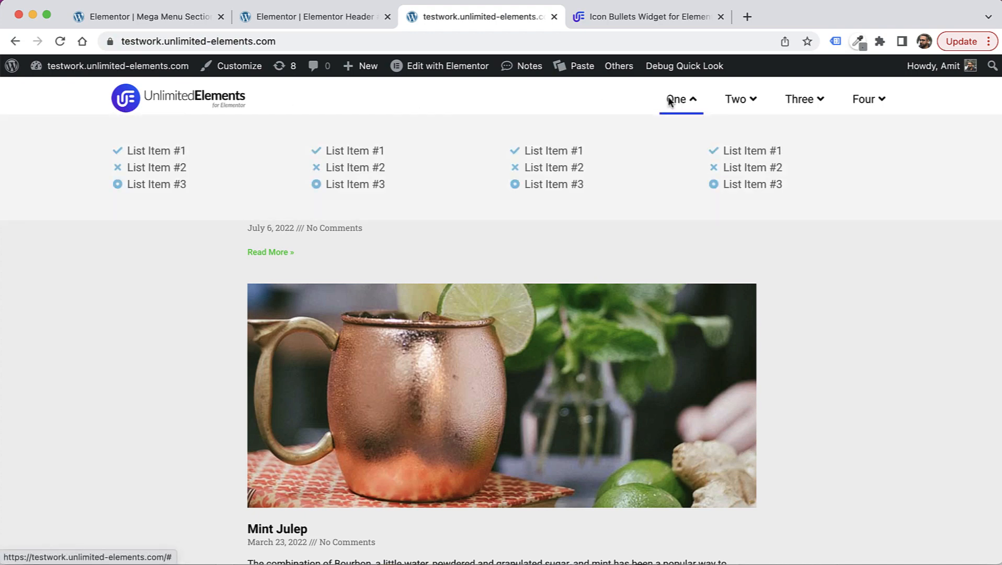
Step: Set the menu dropdown's vertical offset (Offset Y) to 15 px and update the header
left_click(300, 19)
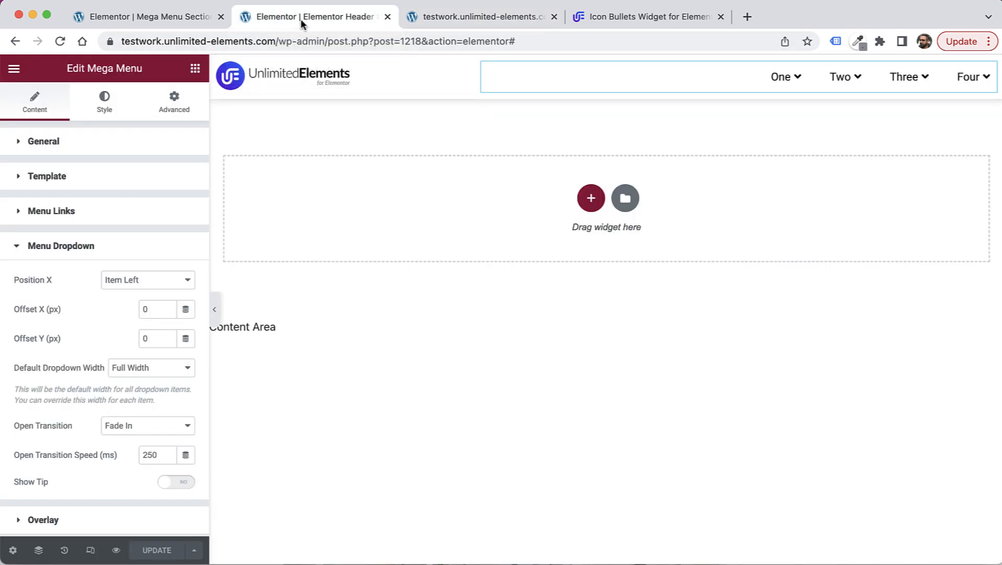
double_click(151, 345)
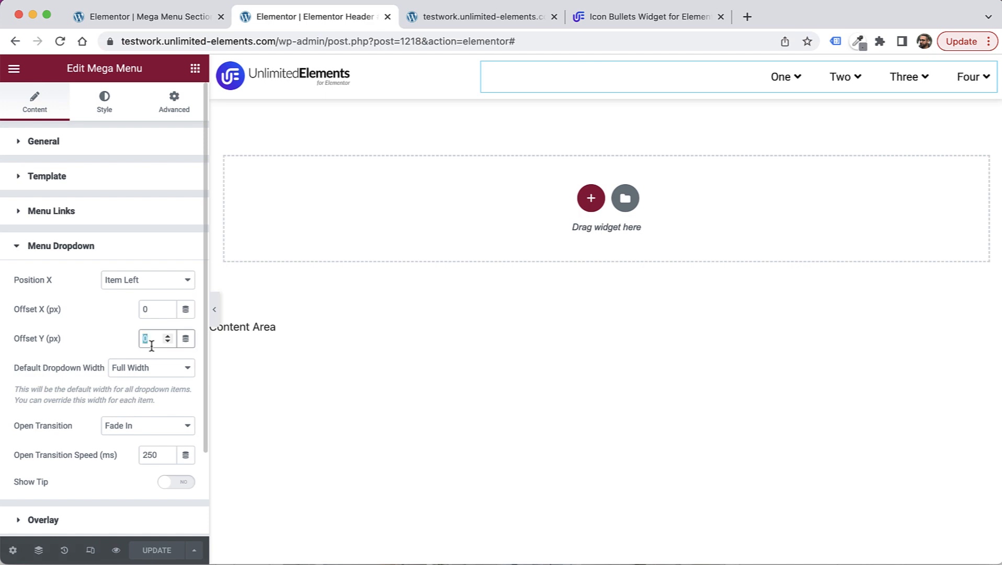
type("15")
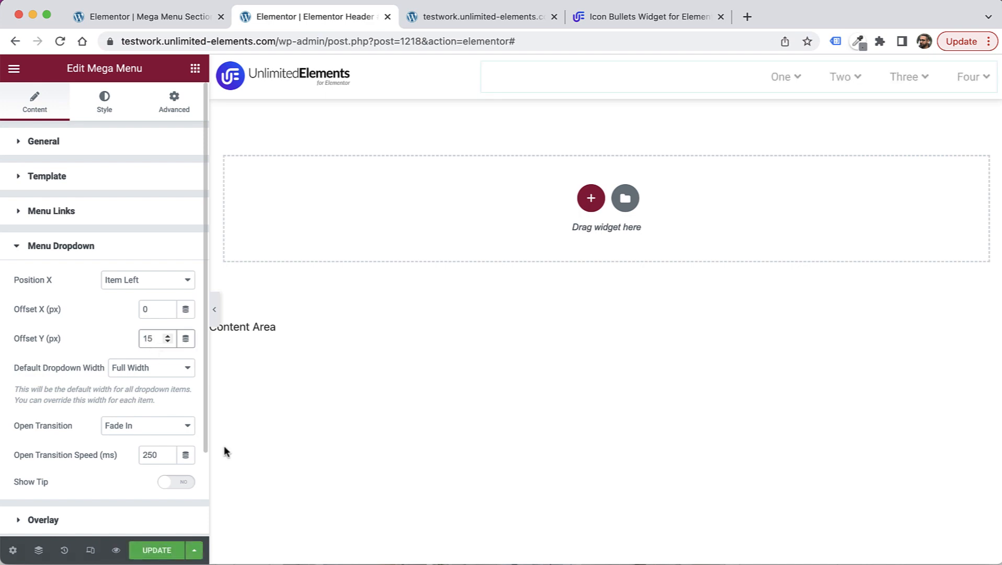
left_click(159, 550)
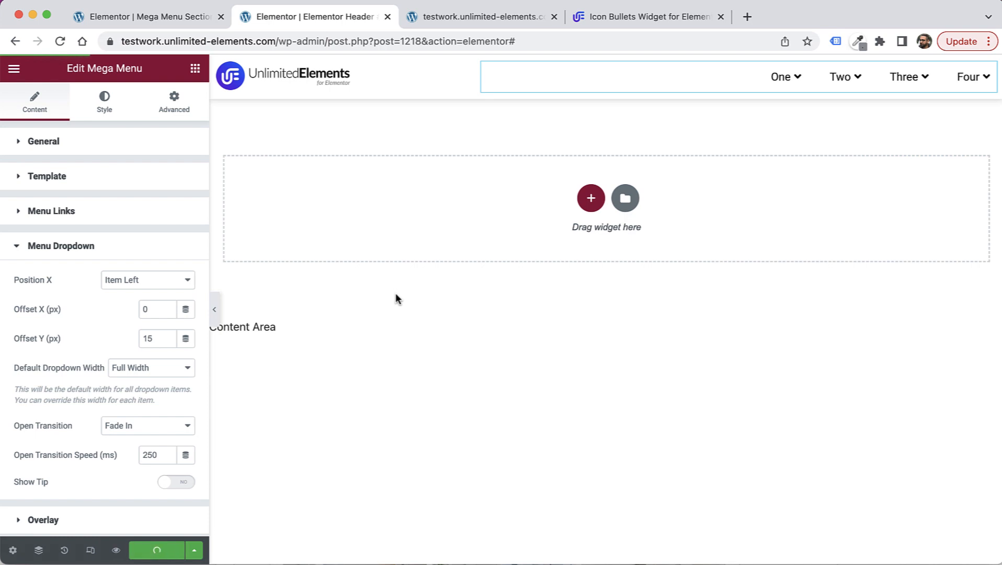
Step: Reload the live site to check the dropdown's vertical offset, and return to the header editor
left_click(479, 19)
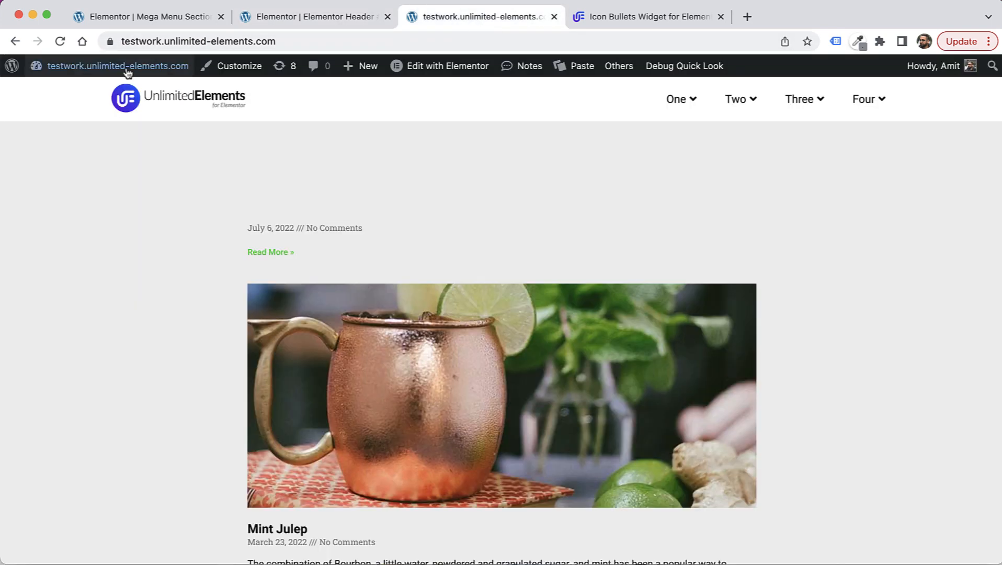
left_click(60, 41)
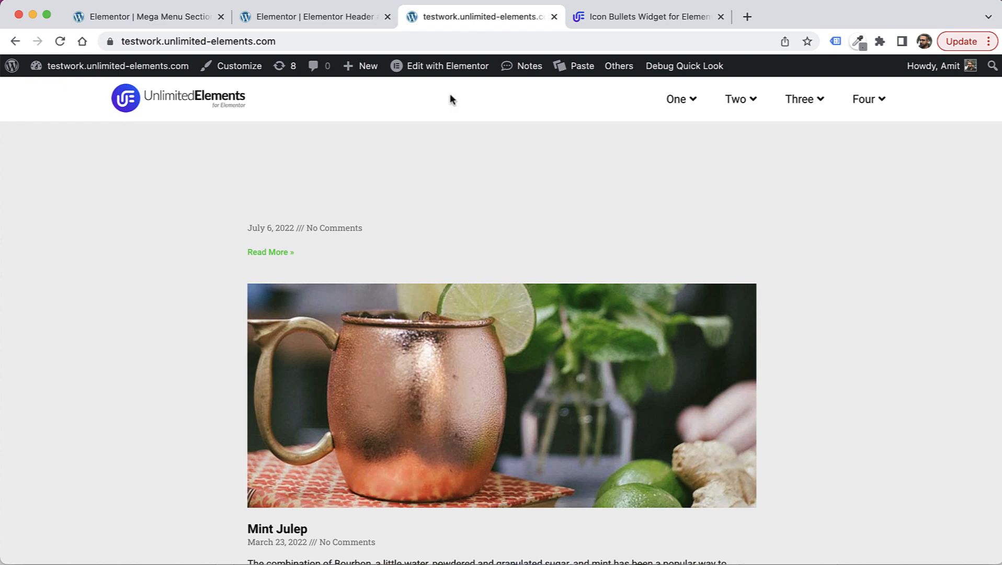
left_click(335, 18)
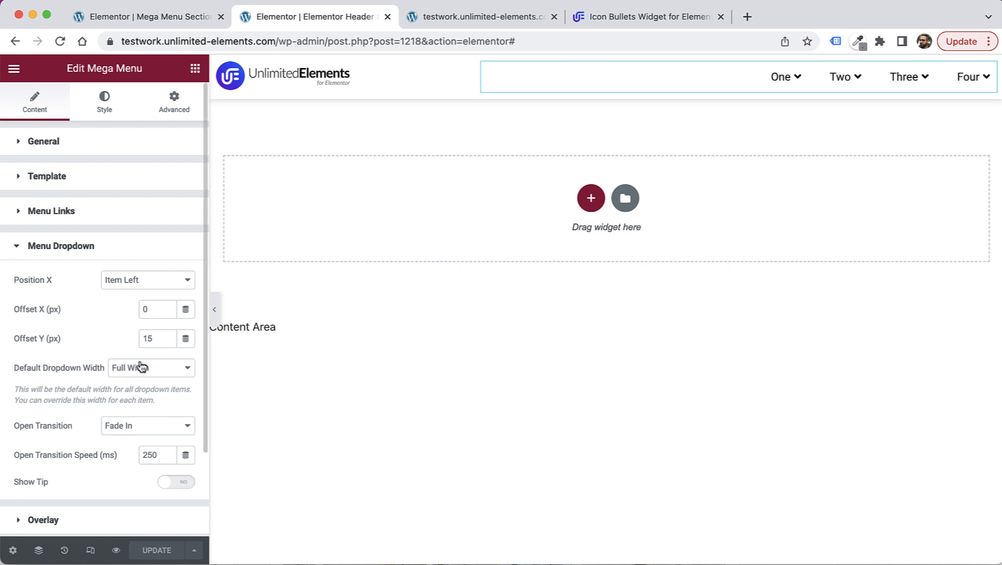
Step: Review the menu dropdown's Open Transition options and the mega menu's Overlay settings
scroll(102, 342, "down", 1)
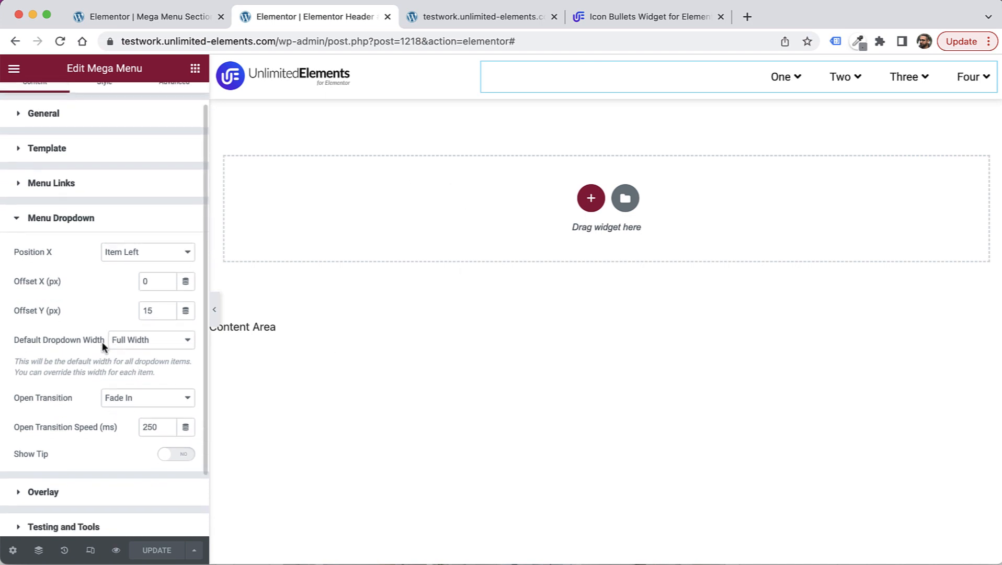
left_click(134, 396)
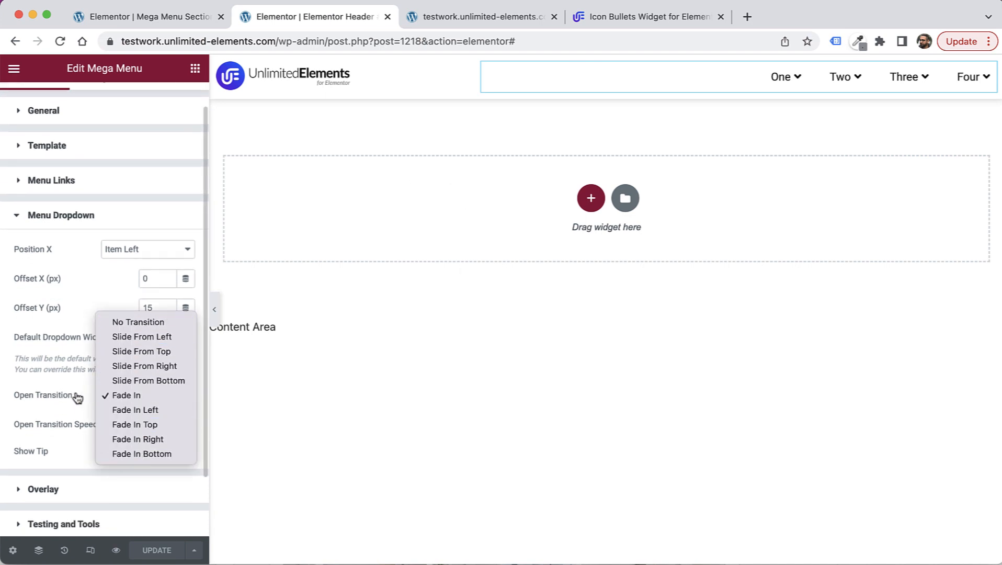
left_click(53, 390)
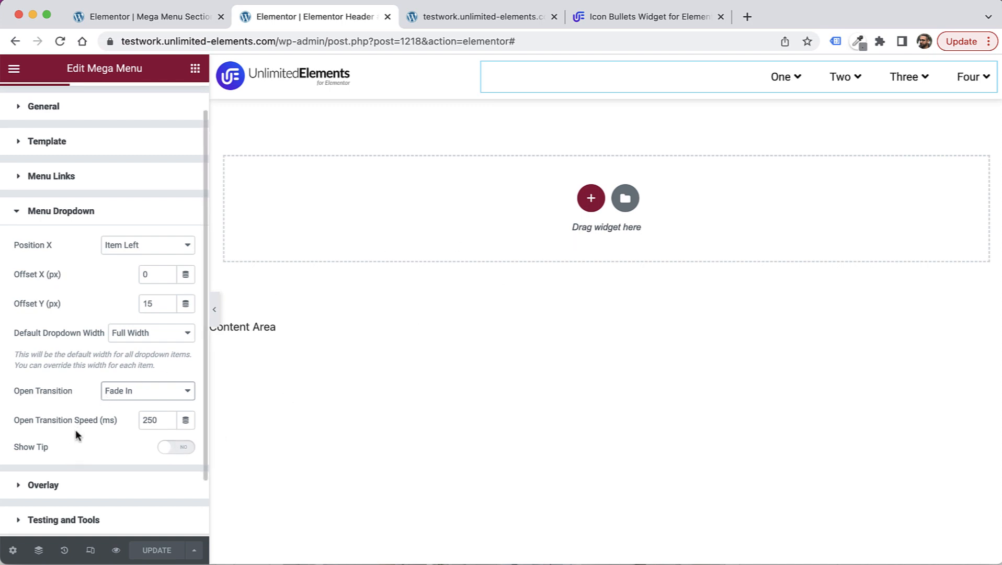
scroll(75, 429, "down", 3)
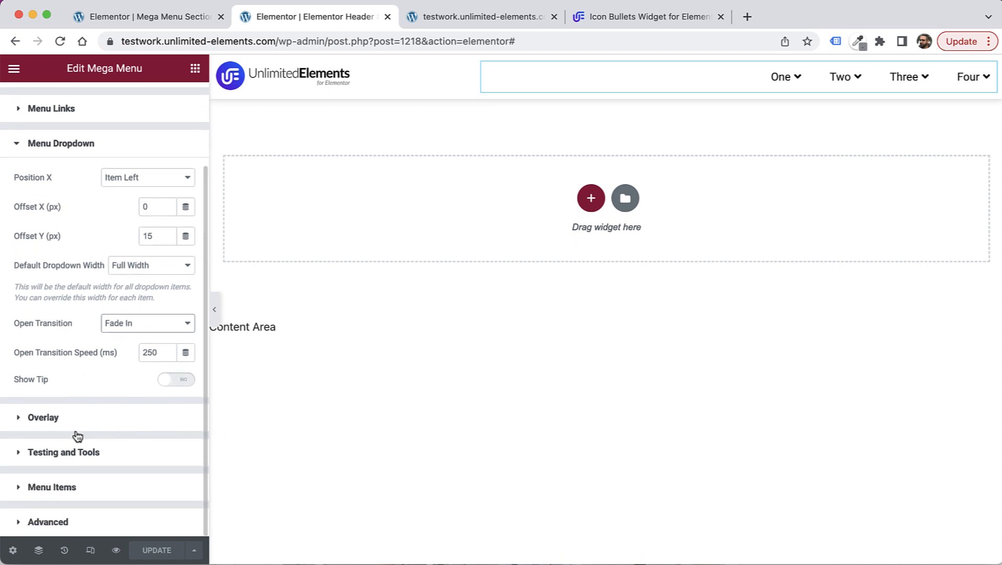
left_click(41, 424)
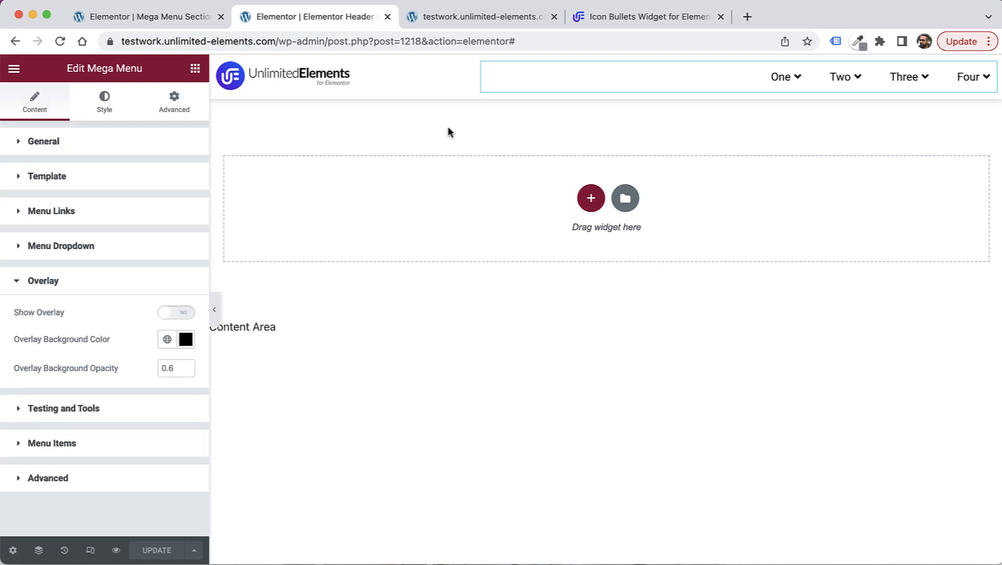
Step: Activate the menu in the editor to preview the dropdowns of items Two and One, and deactivate it again
left_click(79, 416)
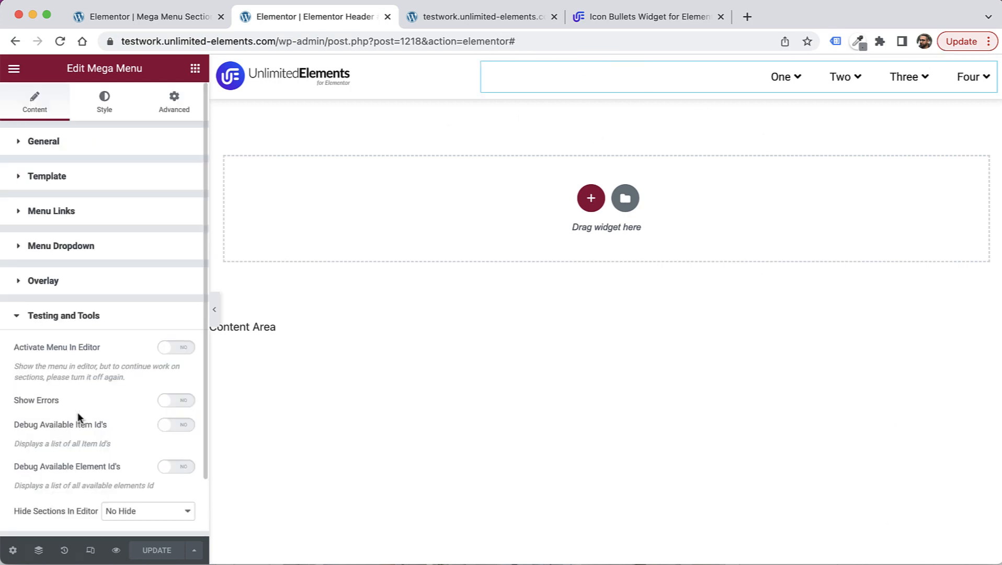
scroll(77, 411, "down", 2)
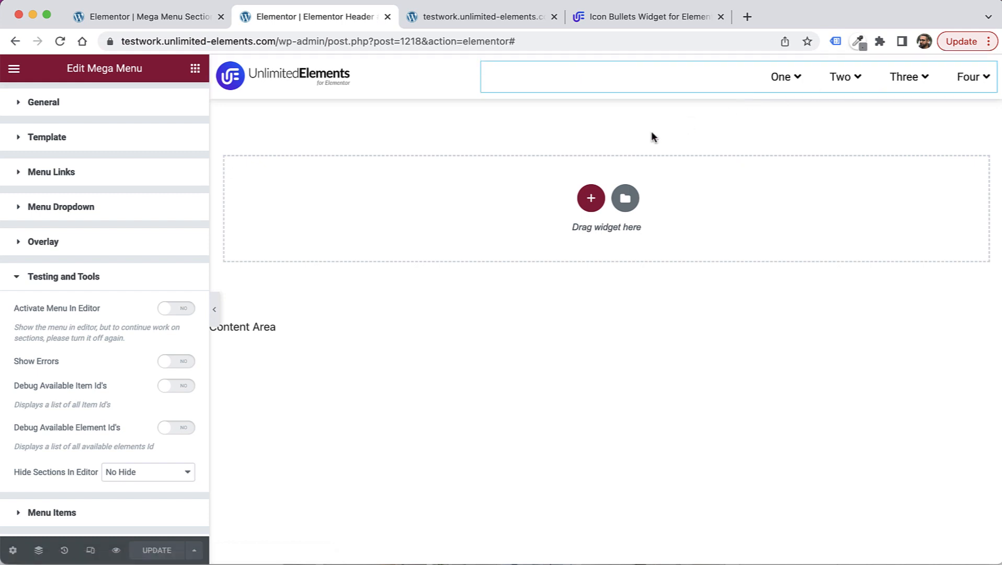
left_click(171, 311)
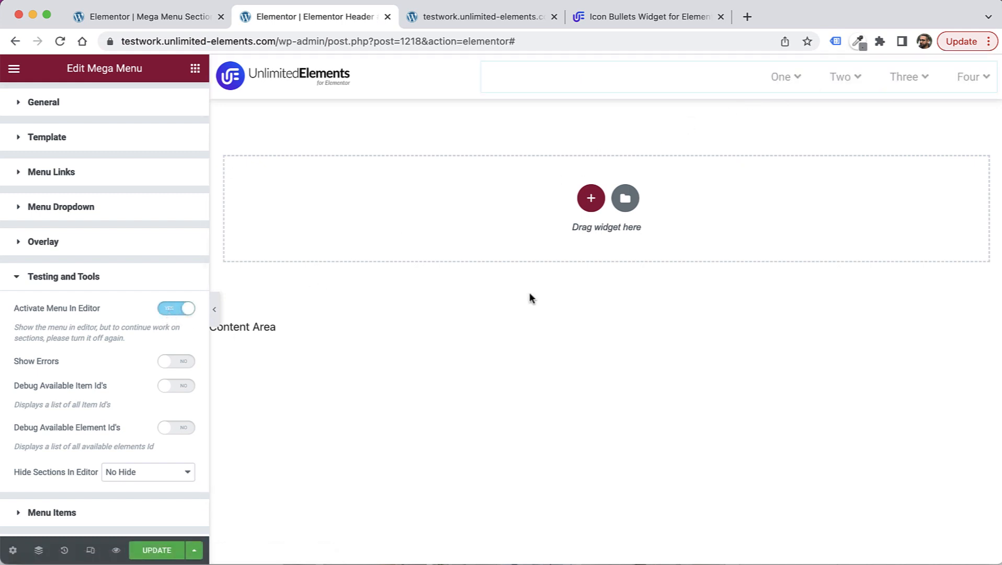
mouse_move(842, 78)
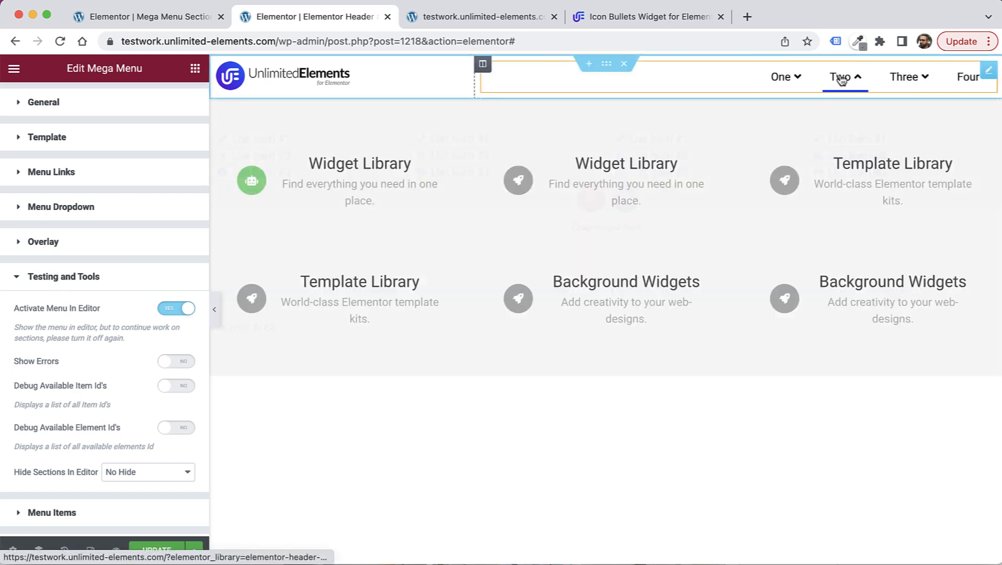
mouse_move(781, 87)
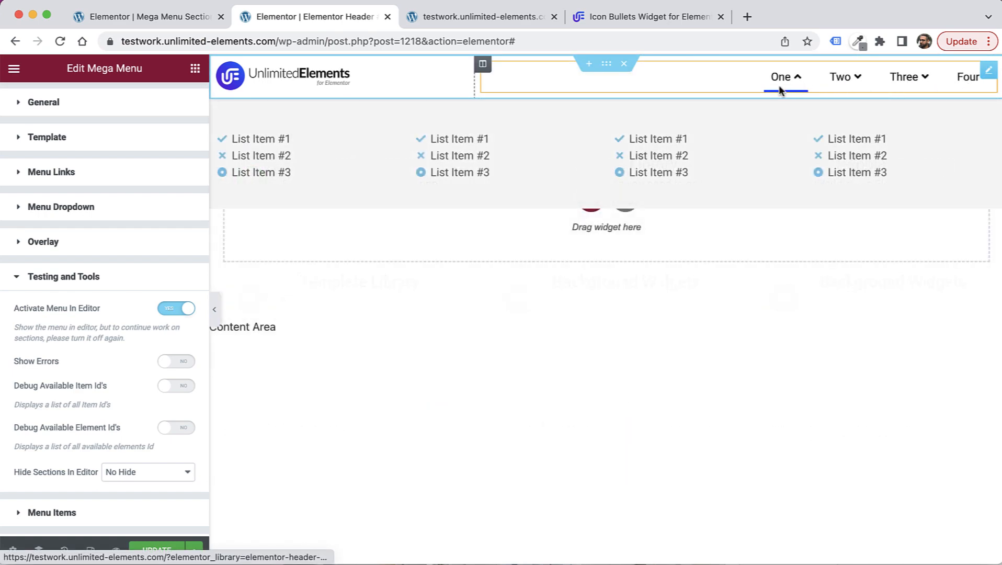
left_click(167, 310)
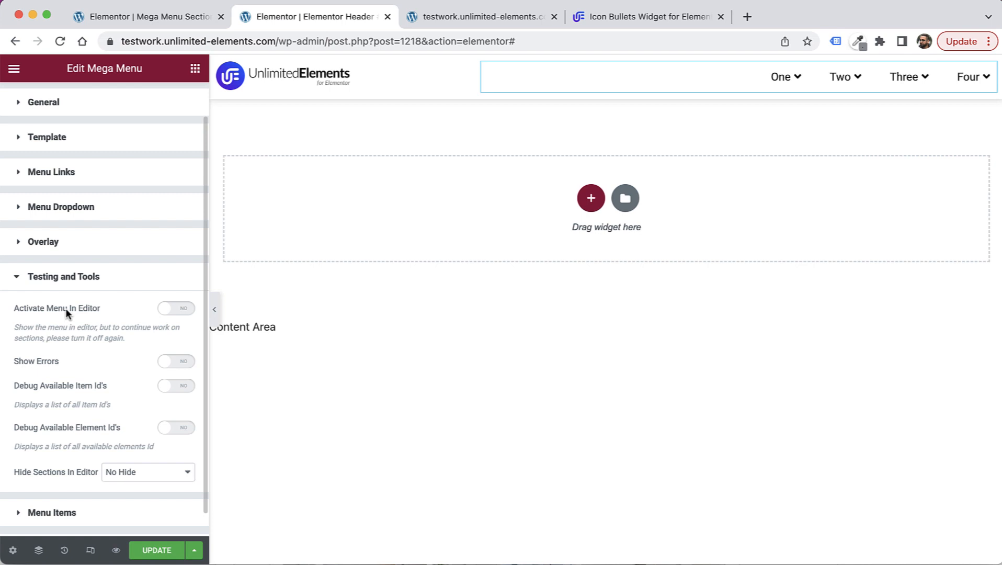
Step: Turn the available item IDs debug list on and off again, and review the Hide Sections In Editor options
left_click(166, 389)
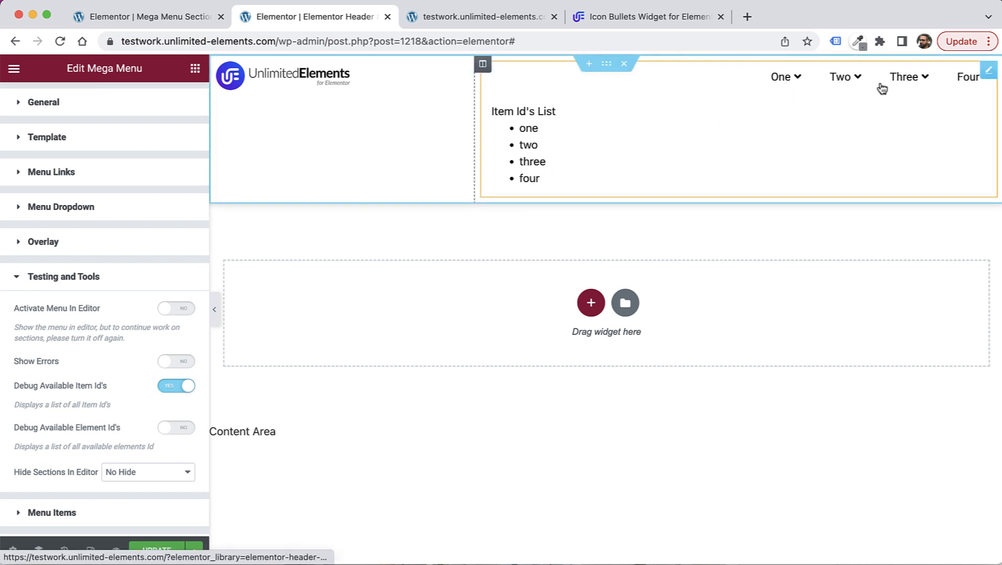
left_click(175, 388)
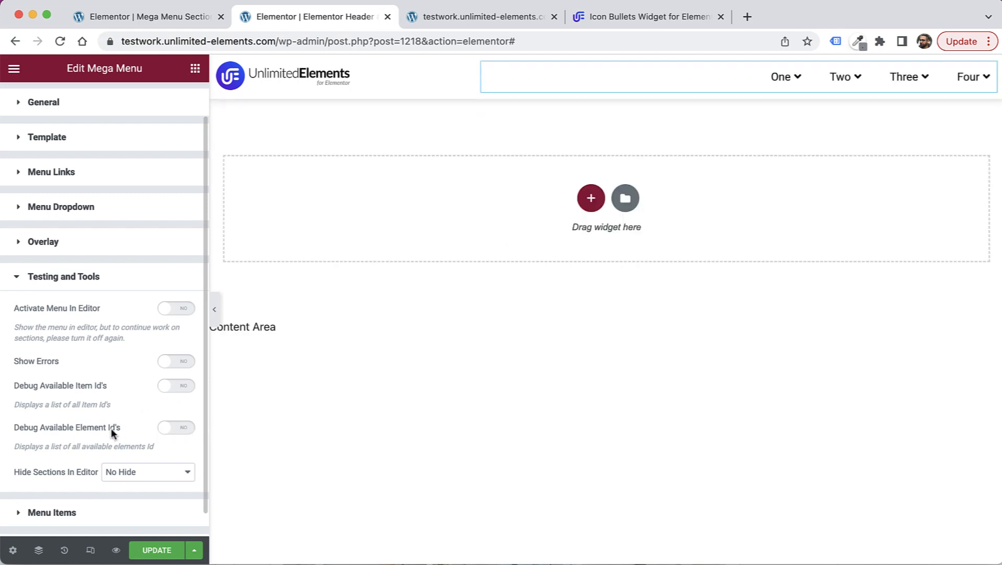
scroll(111, 427, "down", 1)
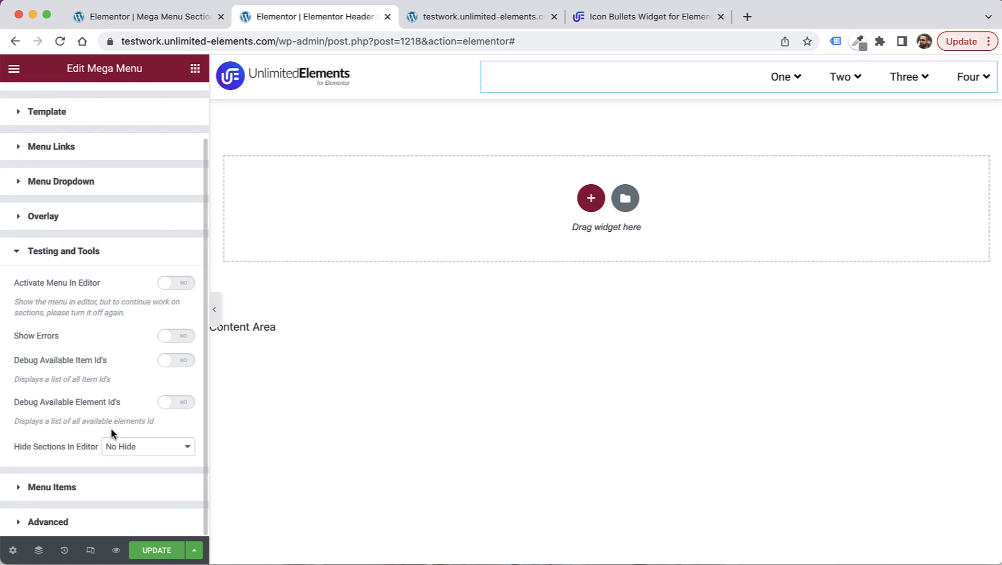
left_click(146, 451)
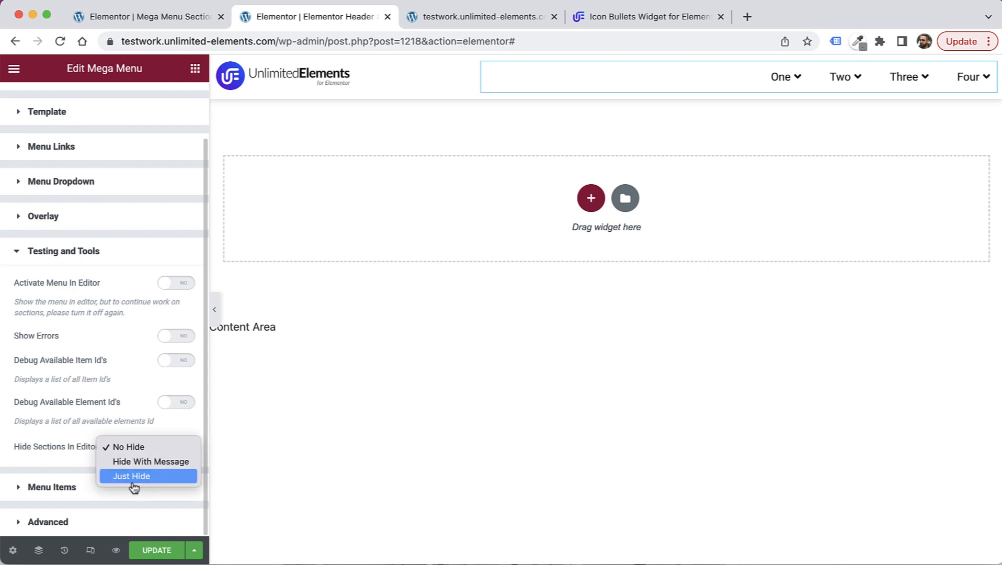
left_click(42, 459)
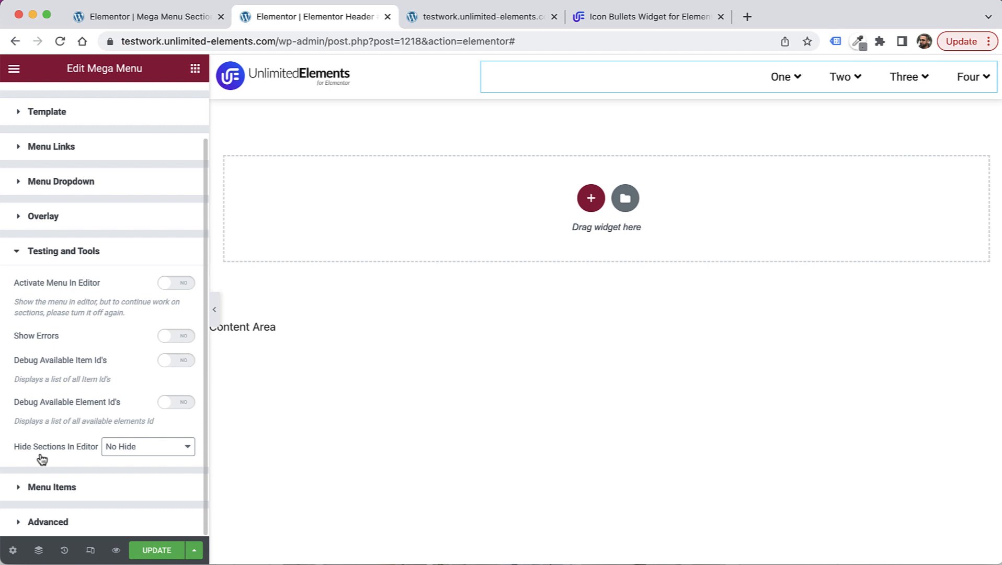
Step: Review the mega menu's list of items and the settings of menu item Four
left_click(80, 494)
scroll(94, 366, "down", 3)
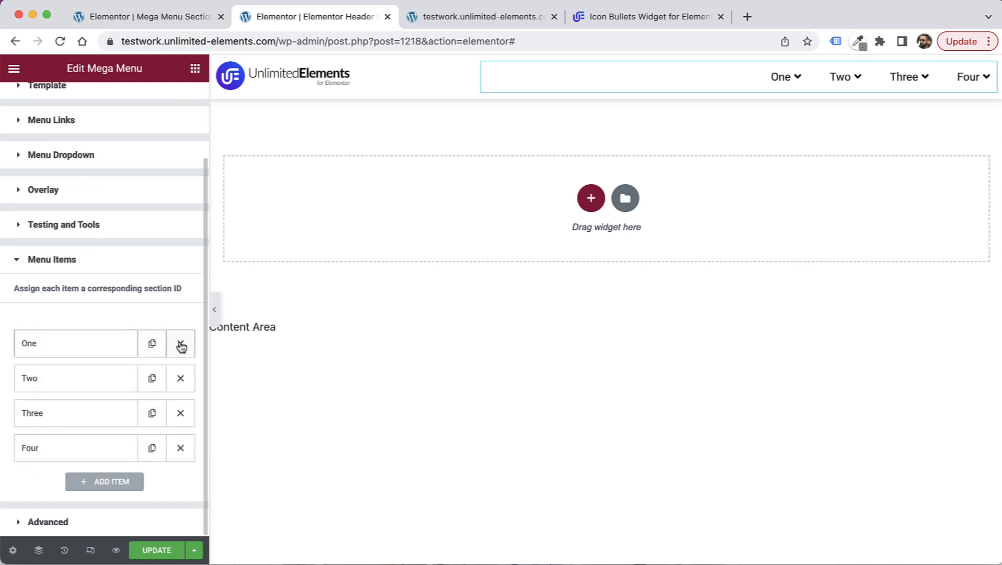
left_click(76, 453)
scroll(131, 424, "down", 5)
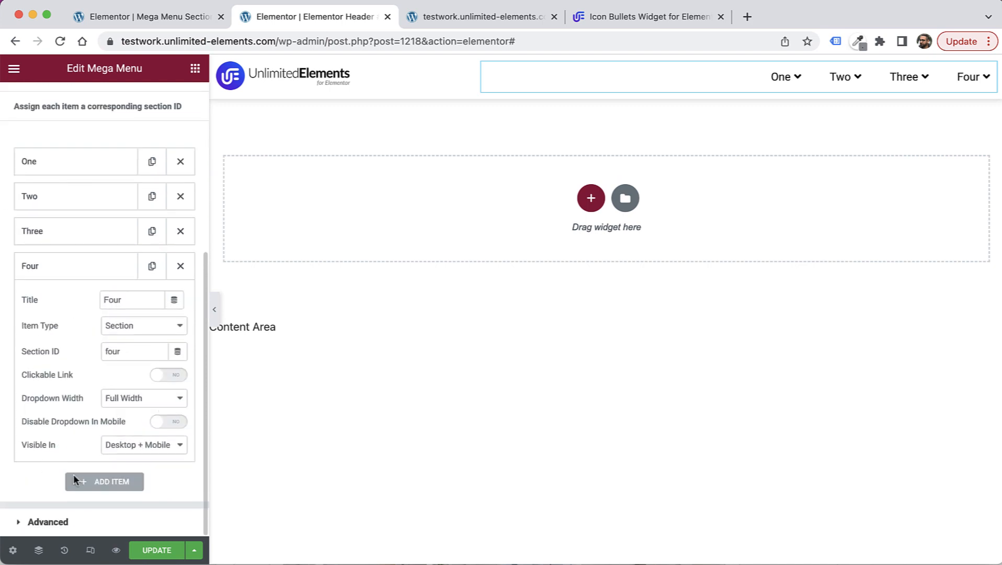
scroll(161, 416, "up", 8)
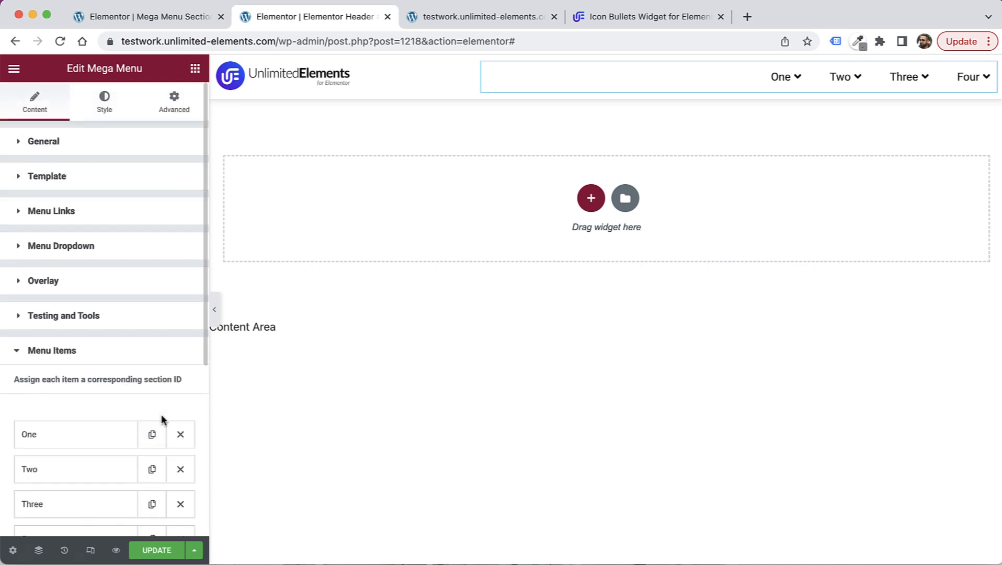
Step: Review the menu items' style settings for the normal, hover and active states
left_click(100, 114)
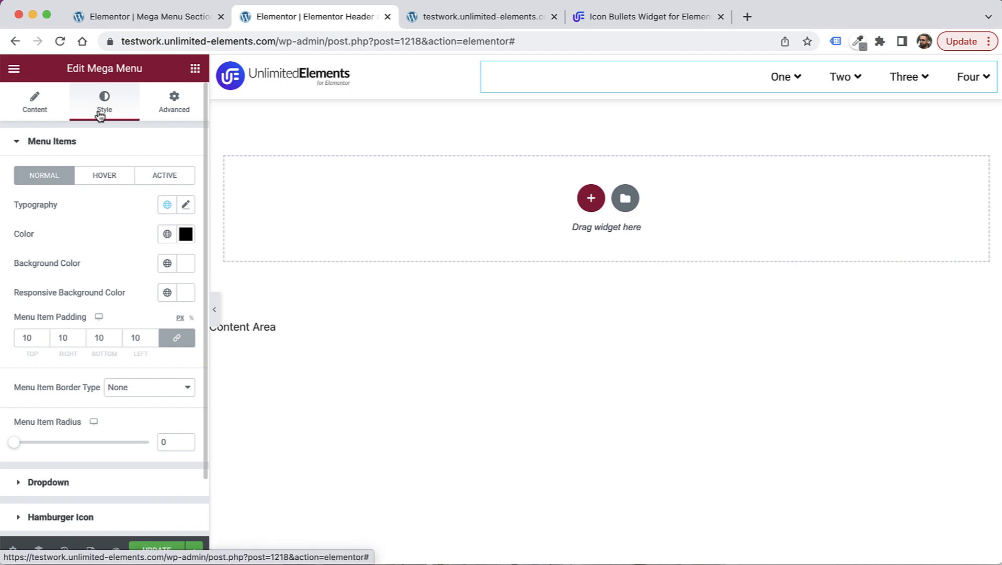
scroll(123, 184, "down", 2)
scroll(122, 184, "up", 2)
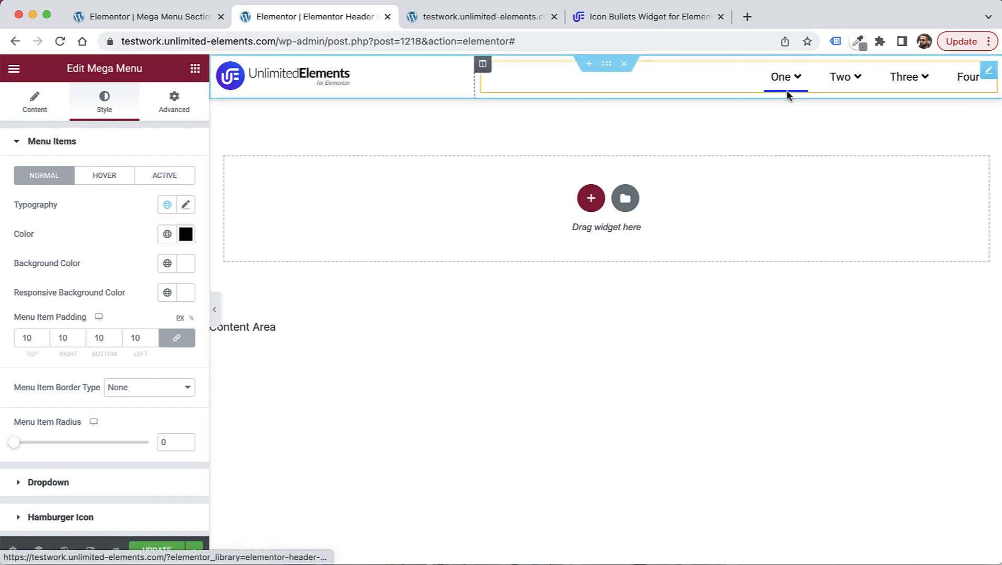
left_click(115, 183)
left_click(165, 184)
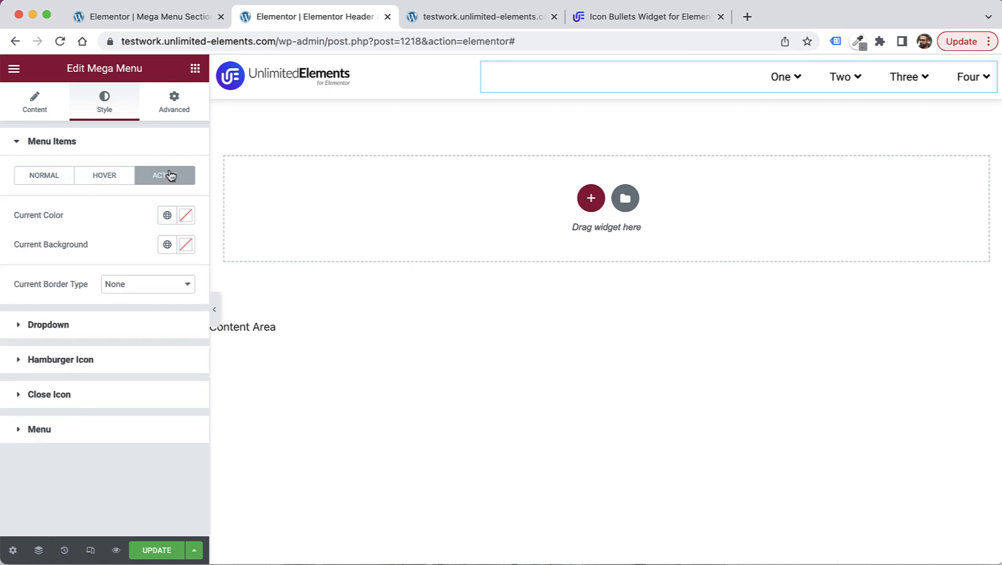
left_click(51, 176)
scroll(79, 235, "down", 2)
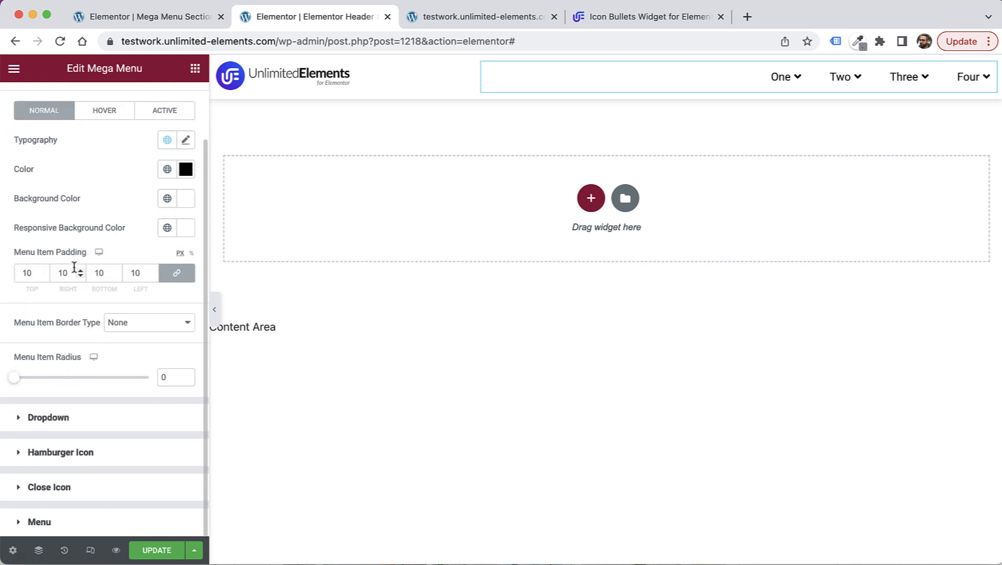
Step: Review the style settings of the mega menu's Dropdown, Hamburger Icon, Close Icon and Menu sections
left_click(69, 431)
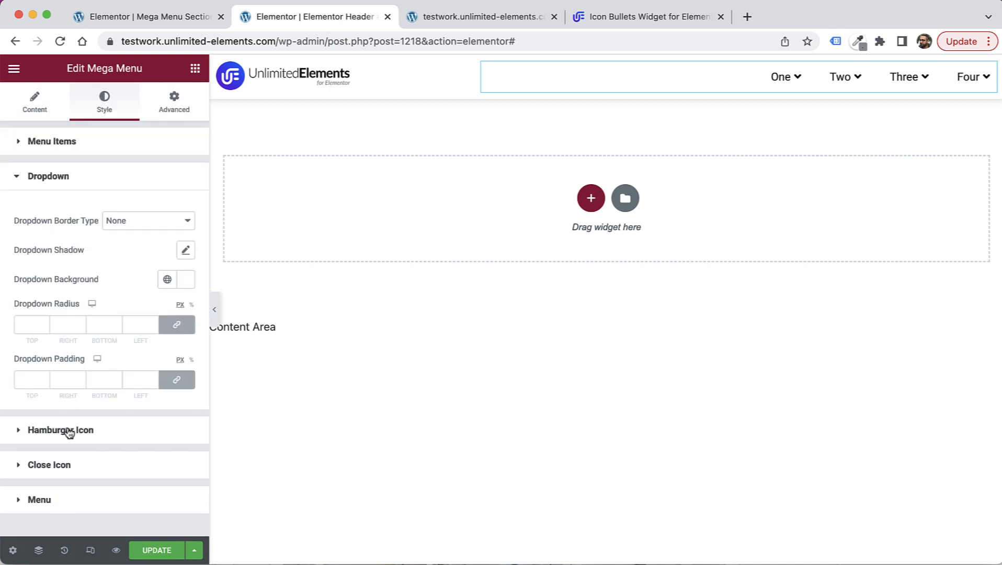
left_click(93, 432)
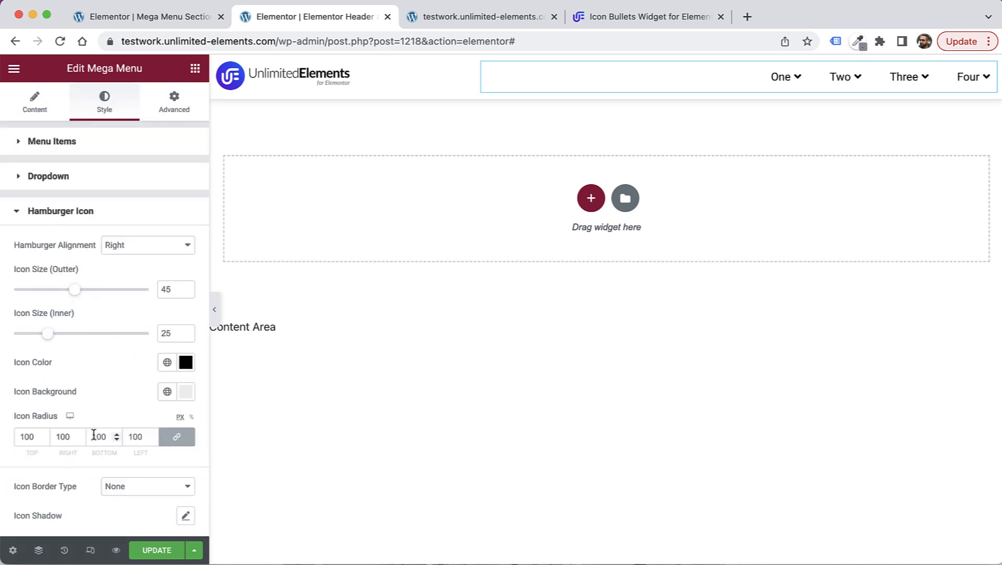
scroll(93, 432, "down", 2)
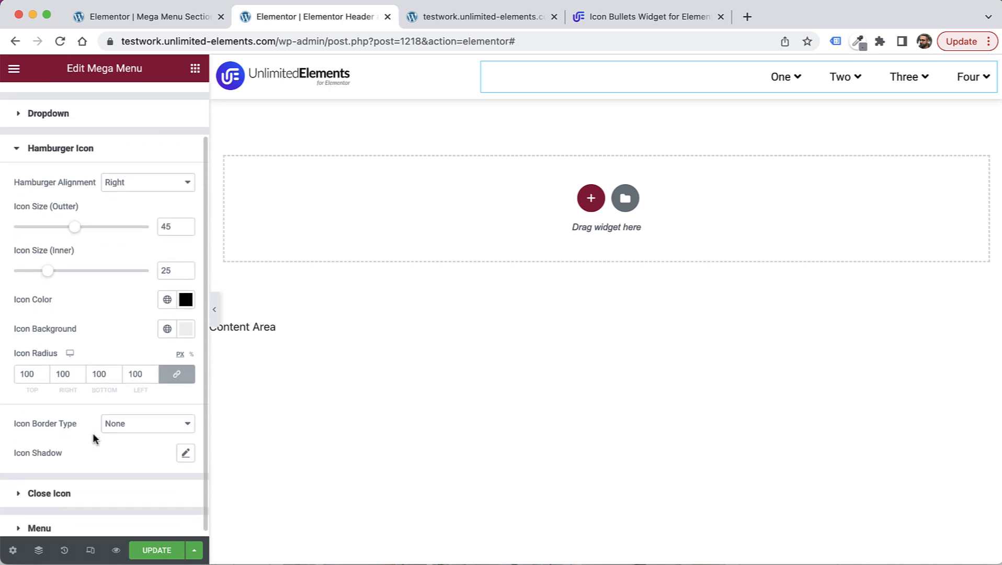
left_click(50, 151)
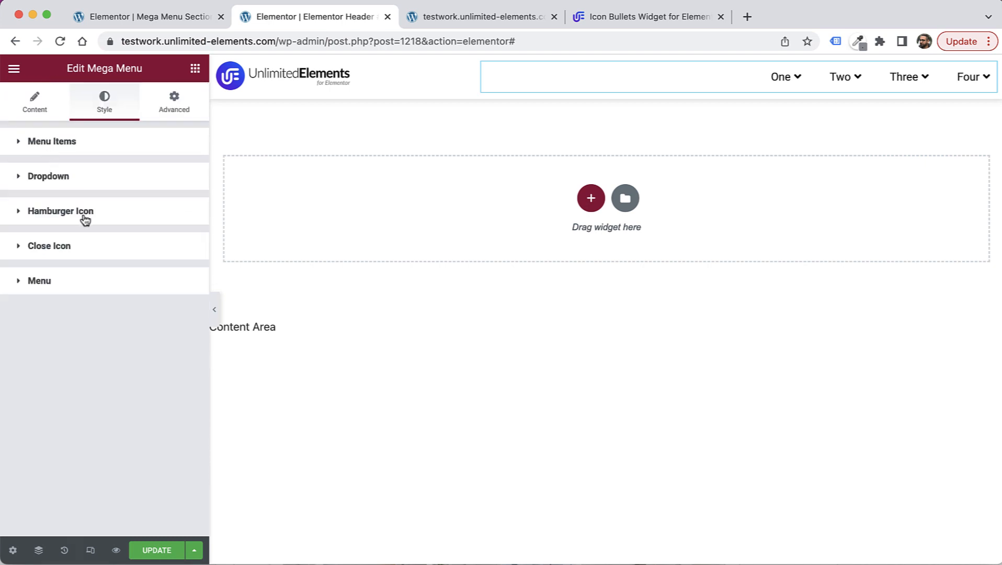
left_click(71, 250)
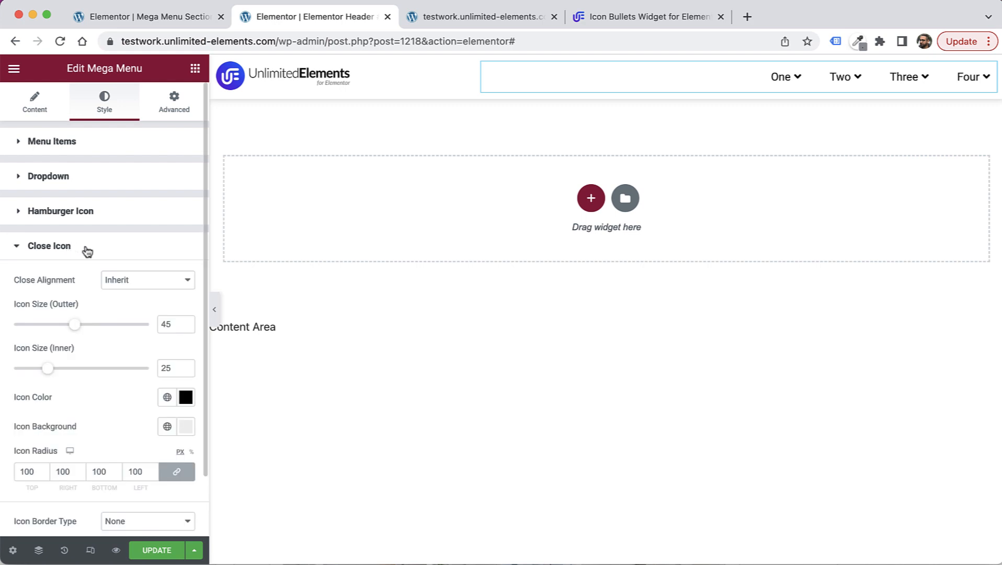
left_click(92, 253)
left_click(90, 282)
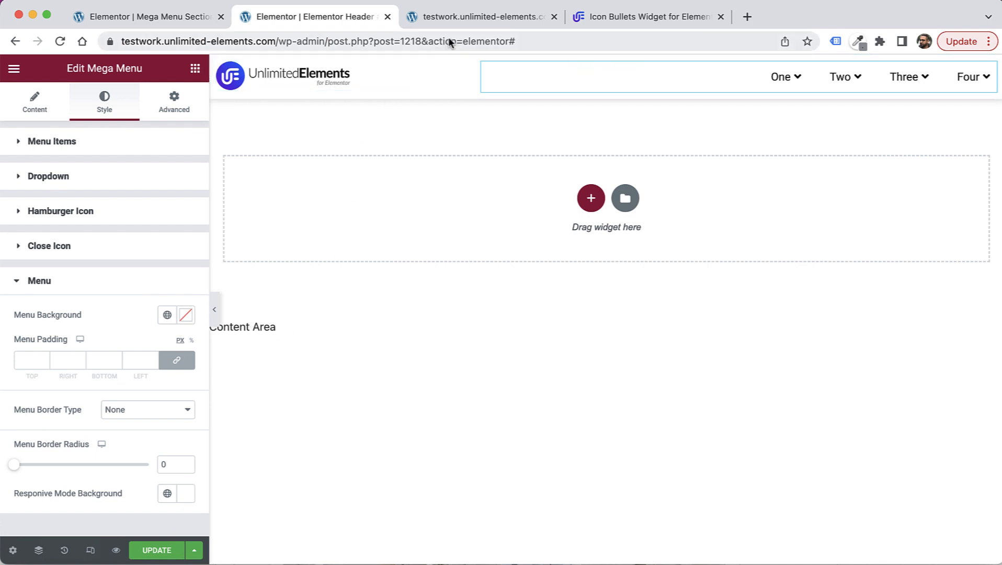
Step: Switch to the live site and check the dropdowns of the header's menu items
left_click(471, 18)
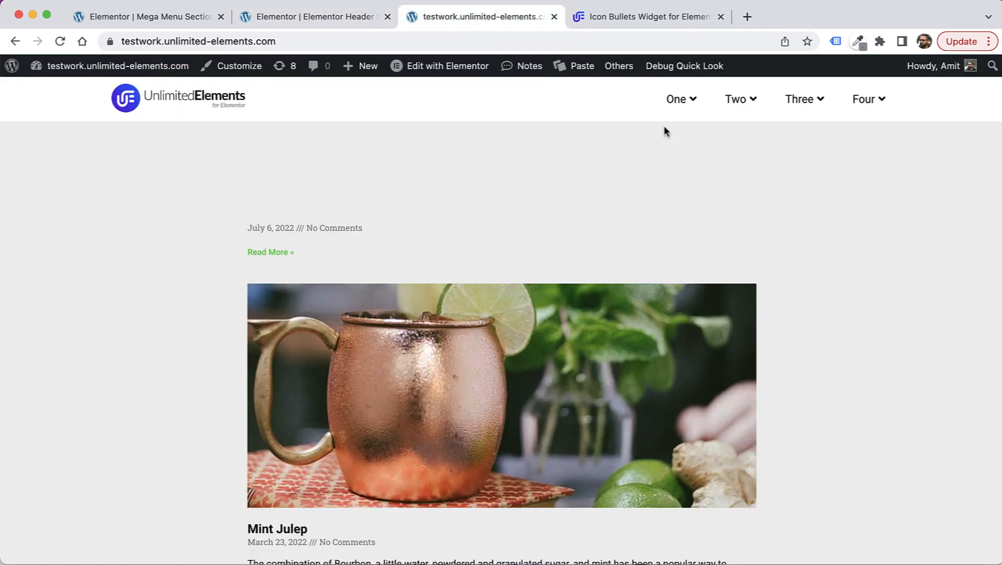
mouse_move(690, 102)
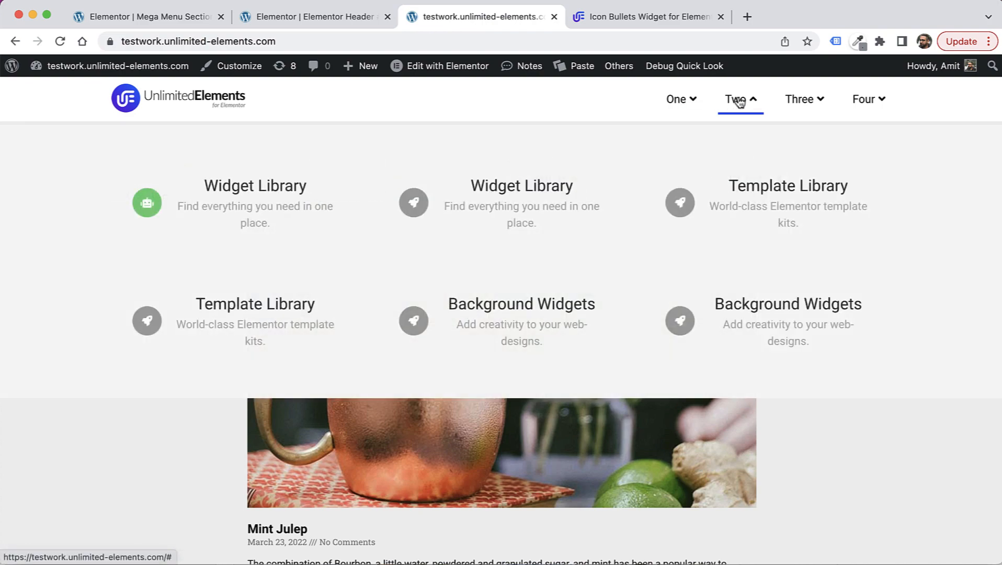
mouse_move(803, 107)
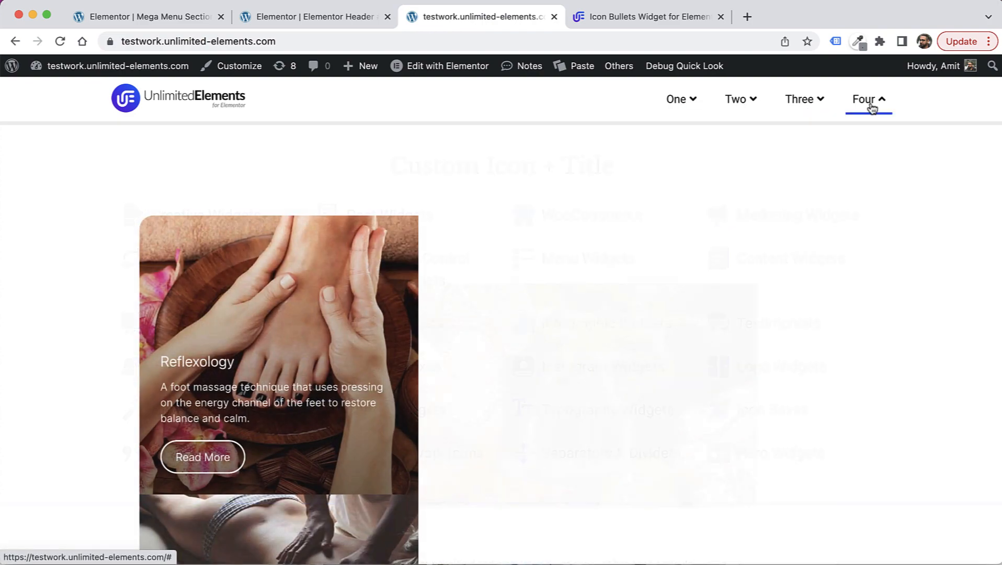
mouse_move(754, 104)
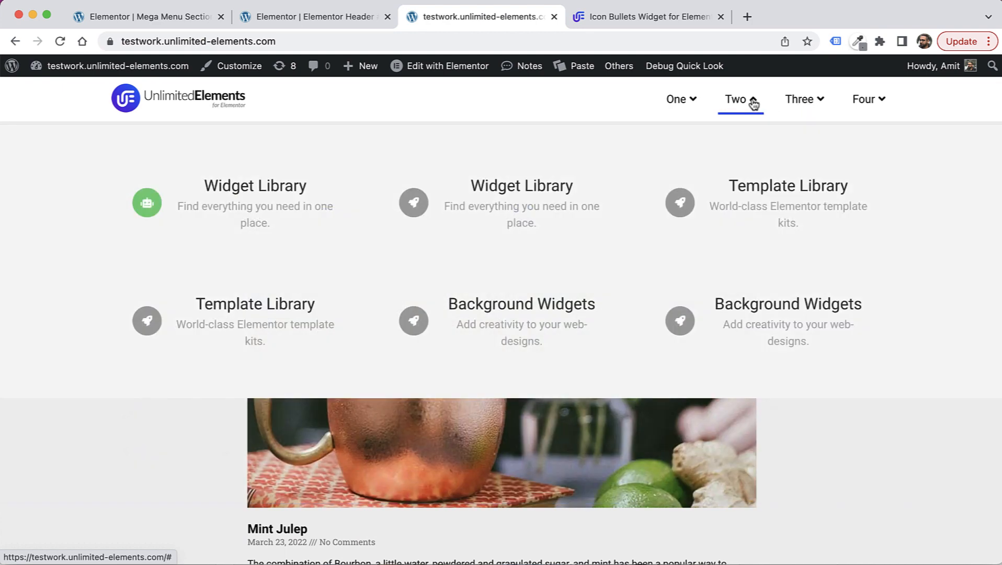